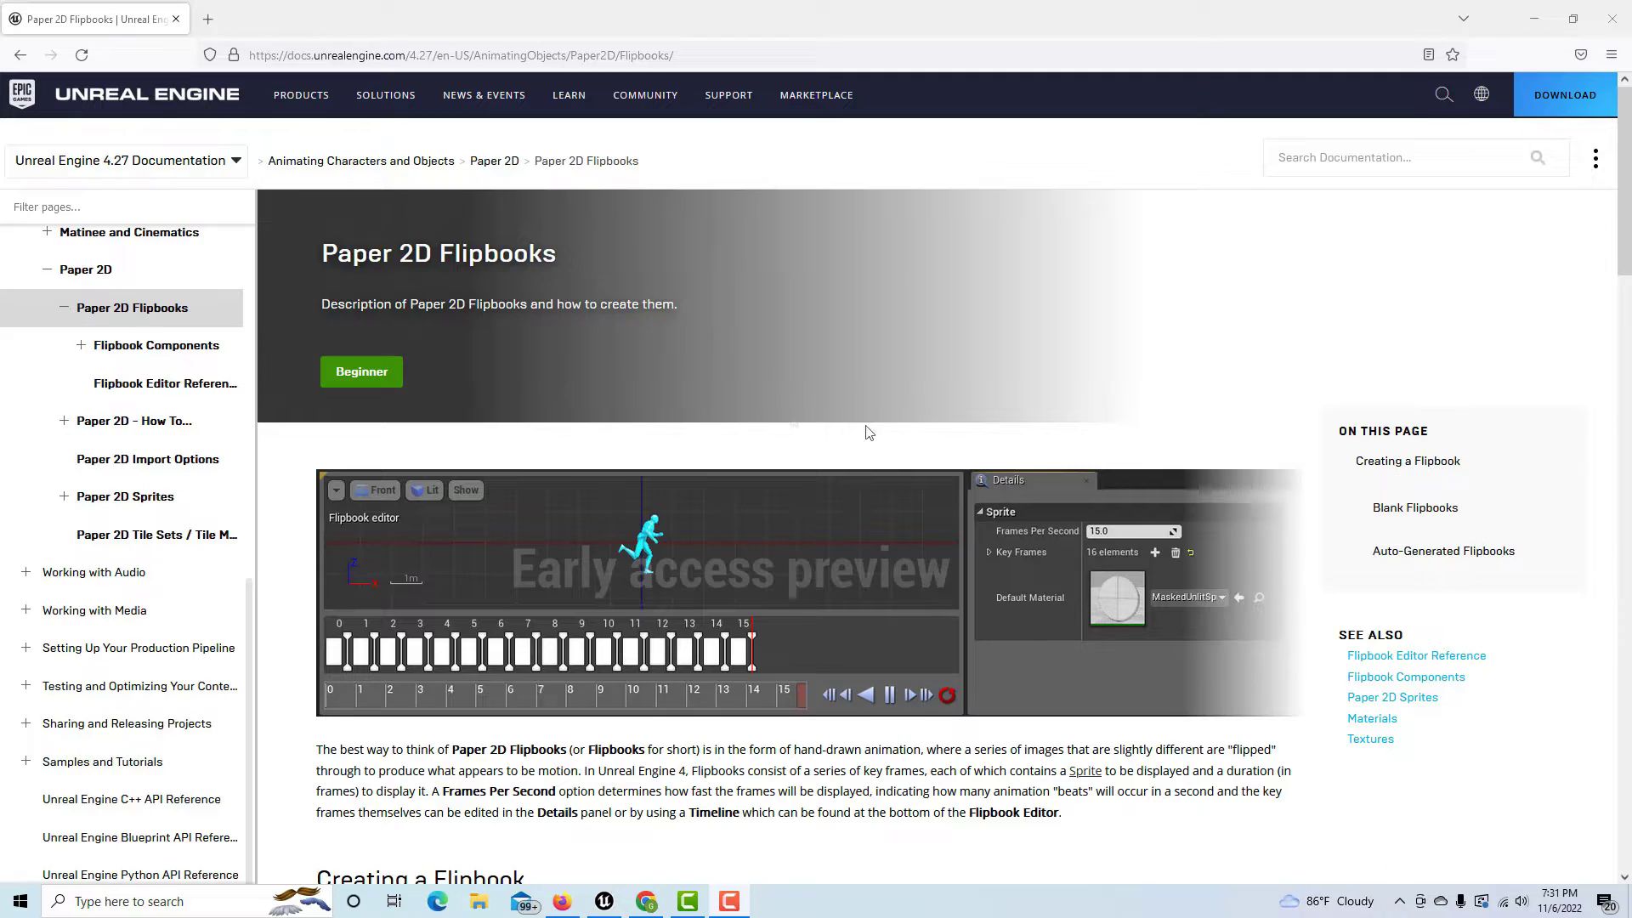
Create a new Blank Blueprint game project named MyProject2 from the Games templates
{"action": "scroll", "coordinate": [792, 423], "scroll_direction": "down", "scroll_amount": 2}
{"action": "scroll", "coordinate": [792, 423], "scroll_direction": "down", "scroll_amount": 15}
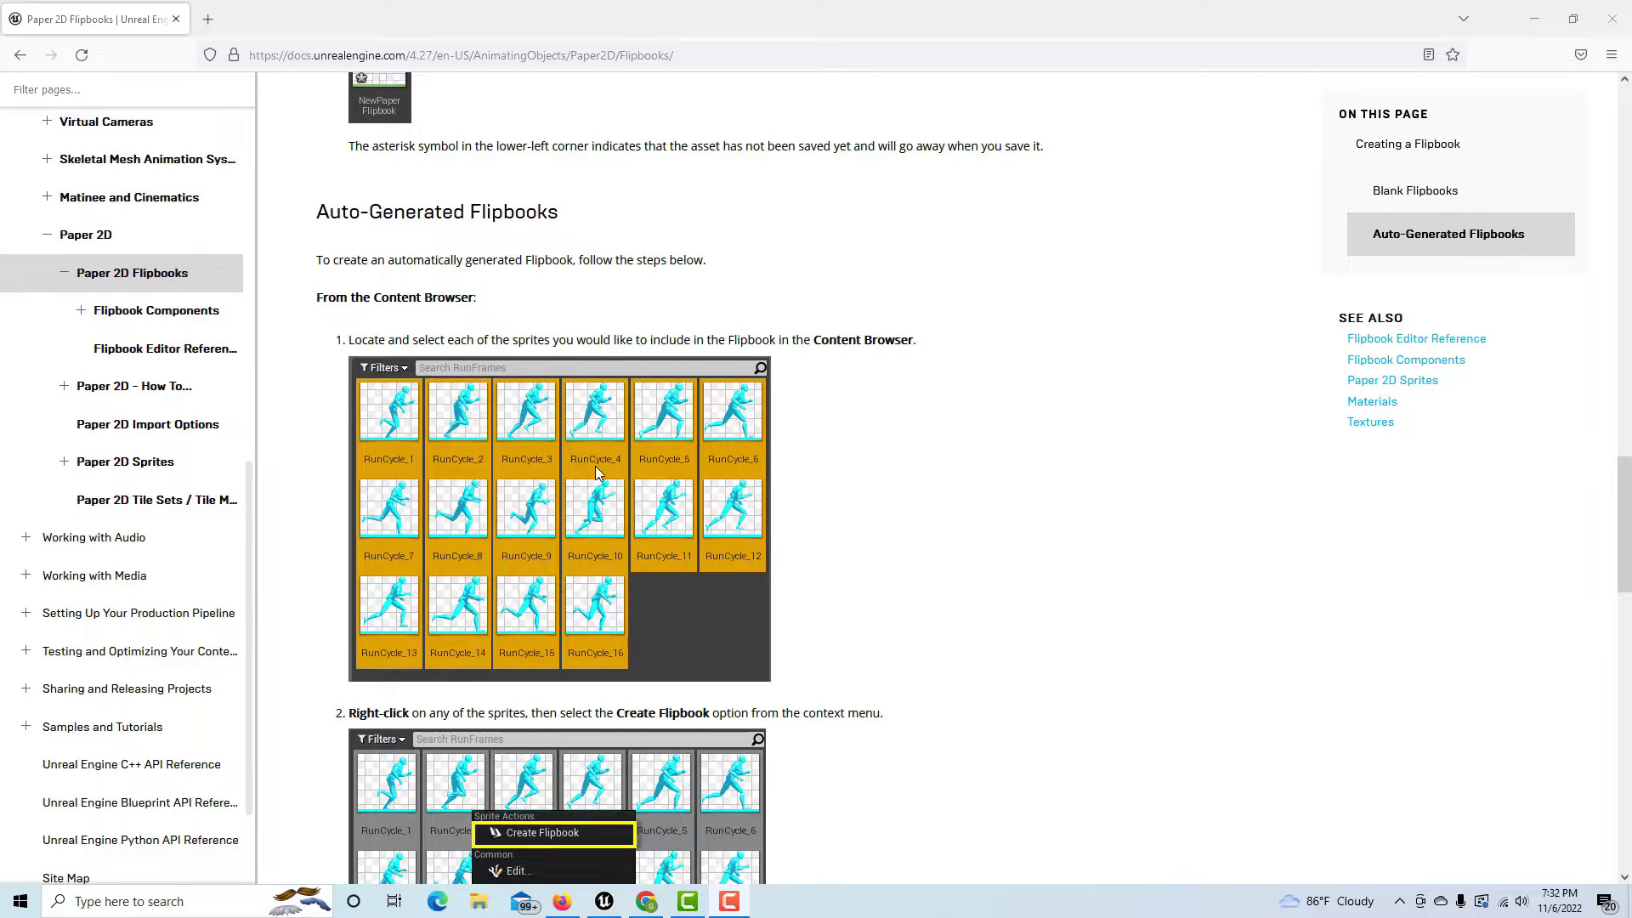
{"action": "scroll", "coordinate": [595, 466], "scroll_direction": "up", "scroll_amount": 15}
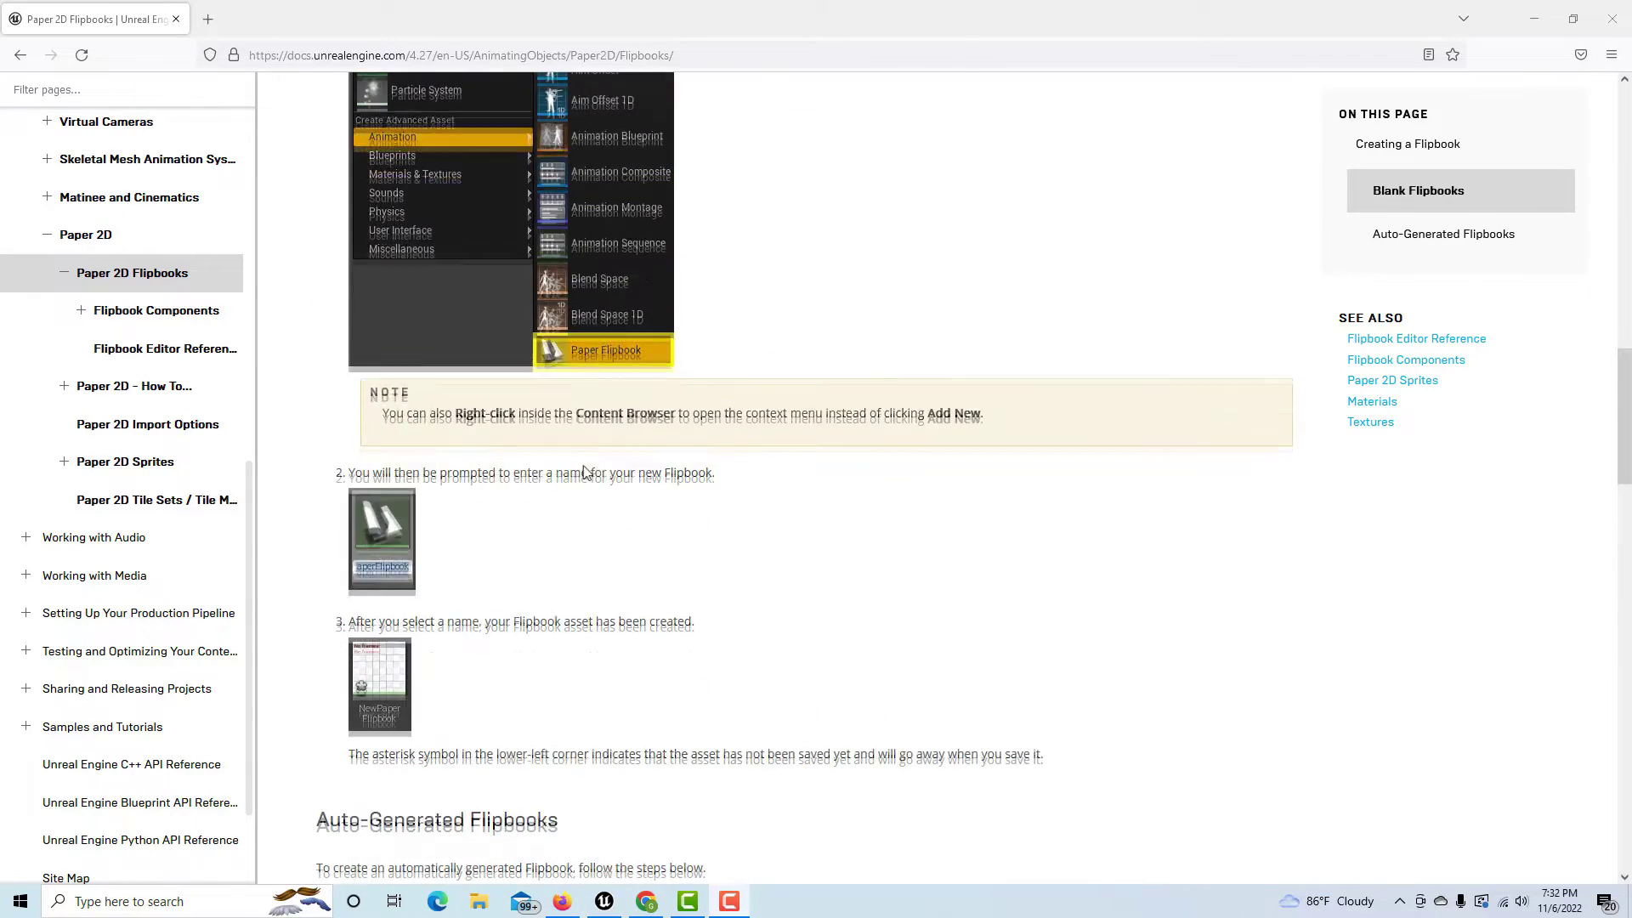
{"action": "scroll", "coordinate": [254, 327], "scroll_direction": "up", "scroll_amount": 4}
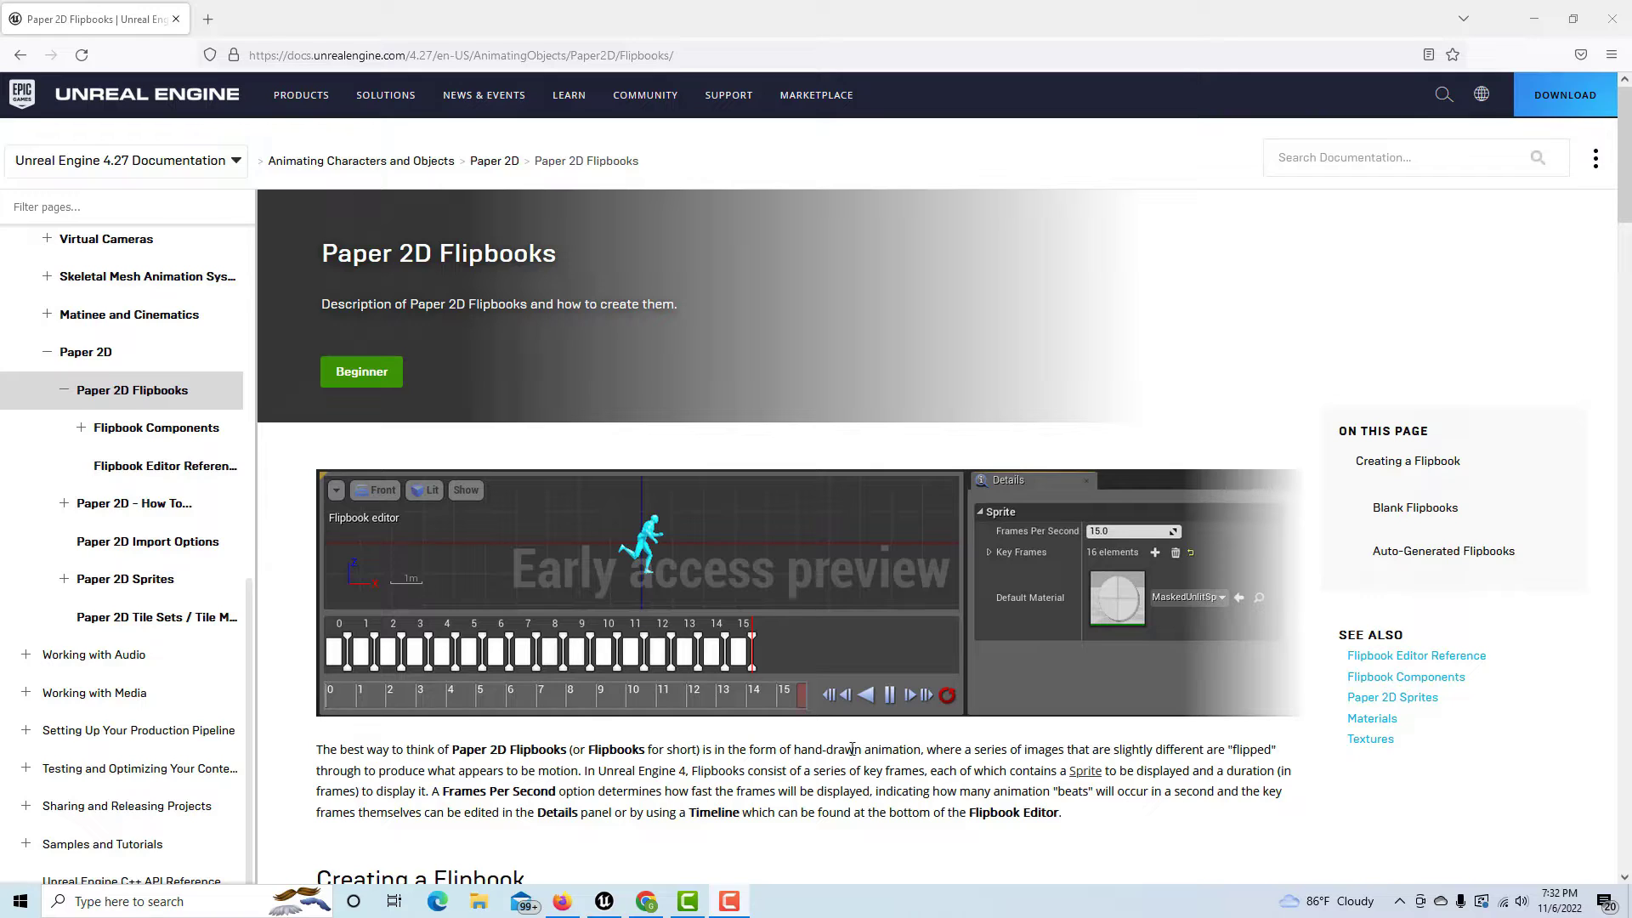
{"action": "left_click", "coordinate": [726, 904]}
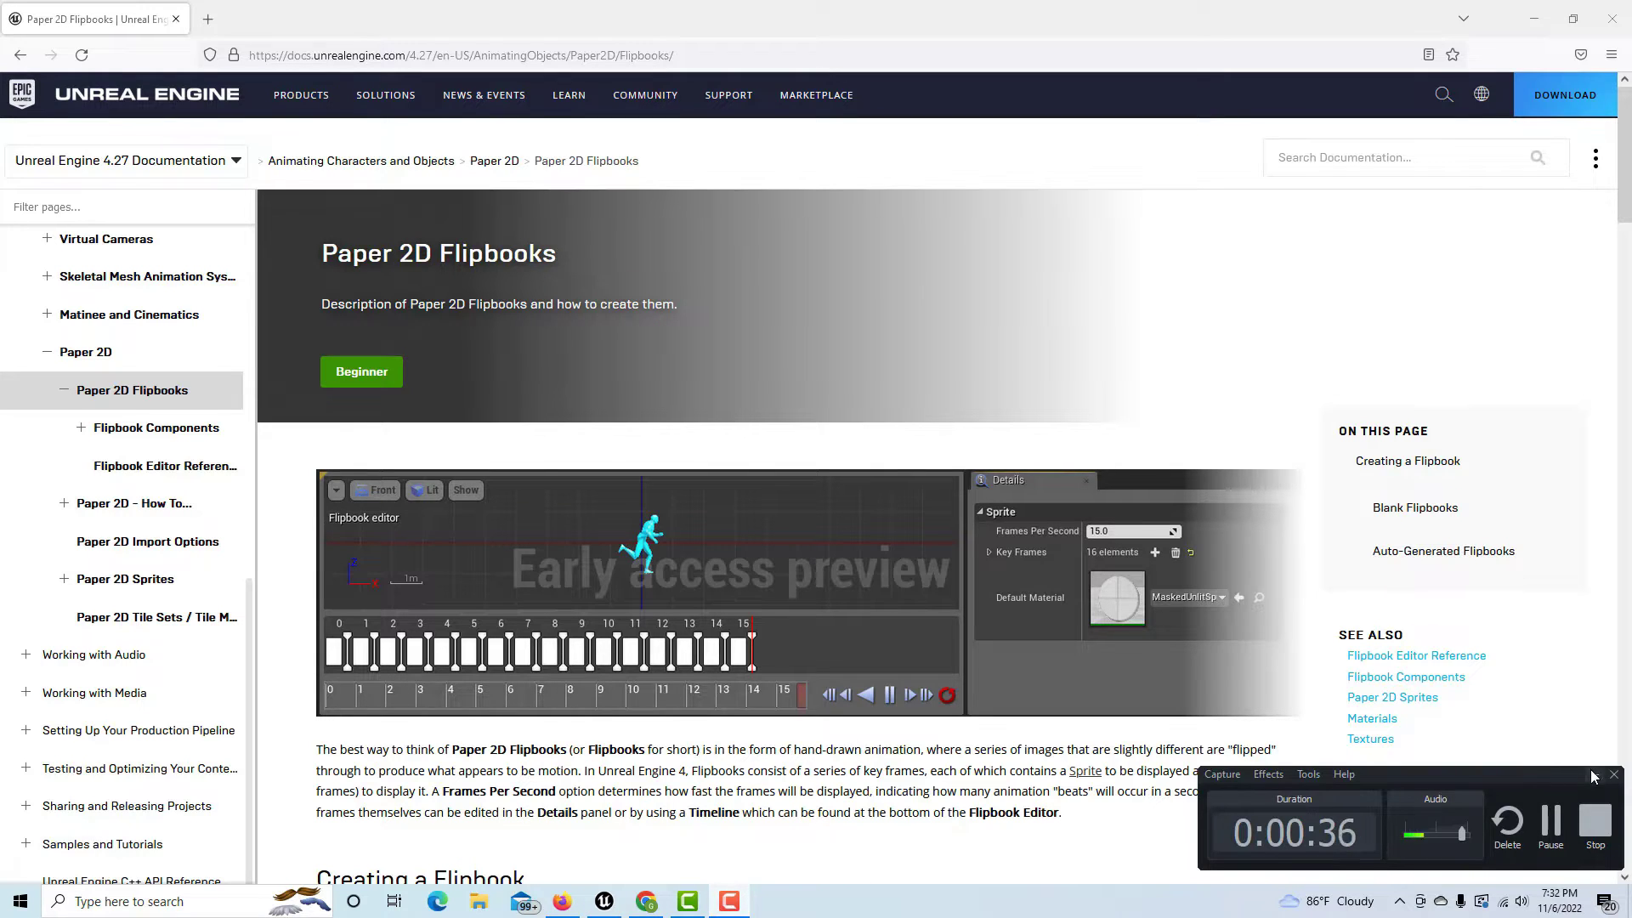
{"action": "left_click", "coordinate": [1593, 776]}
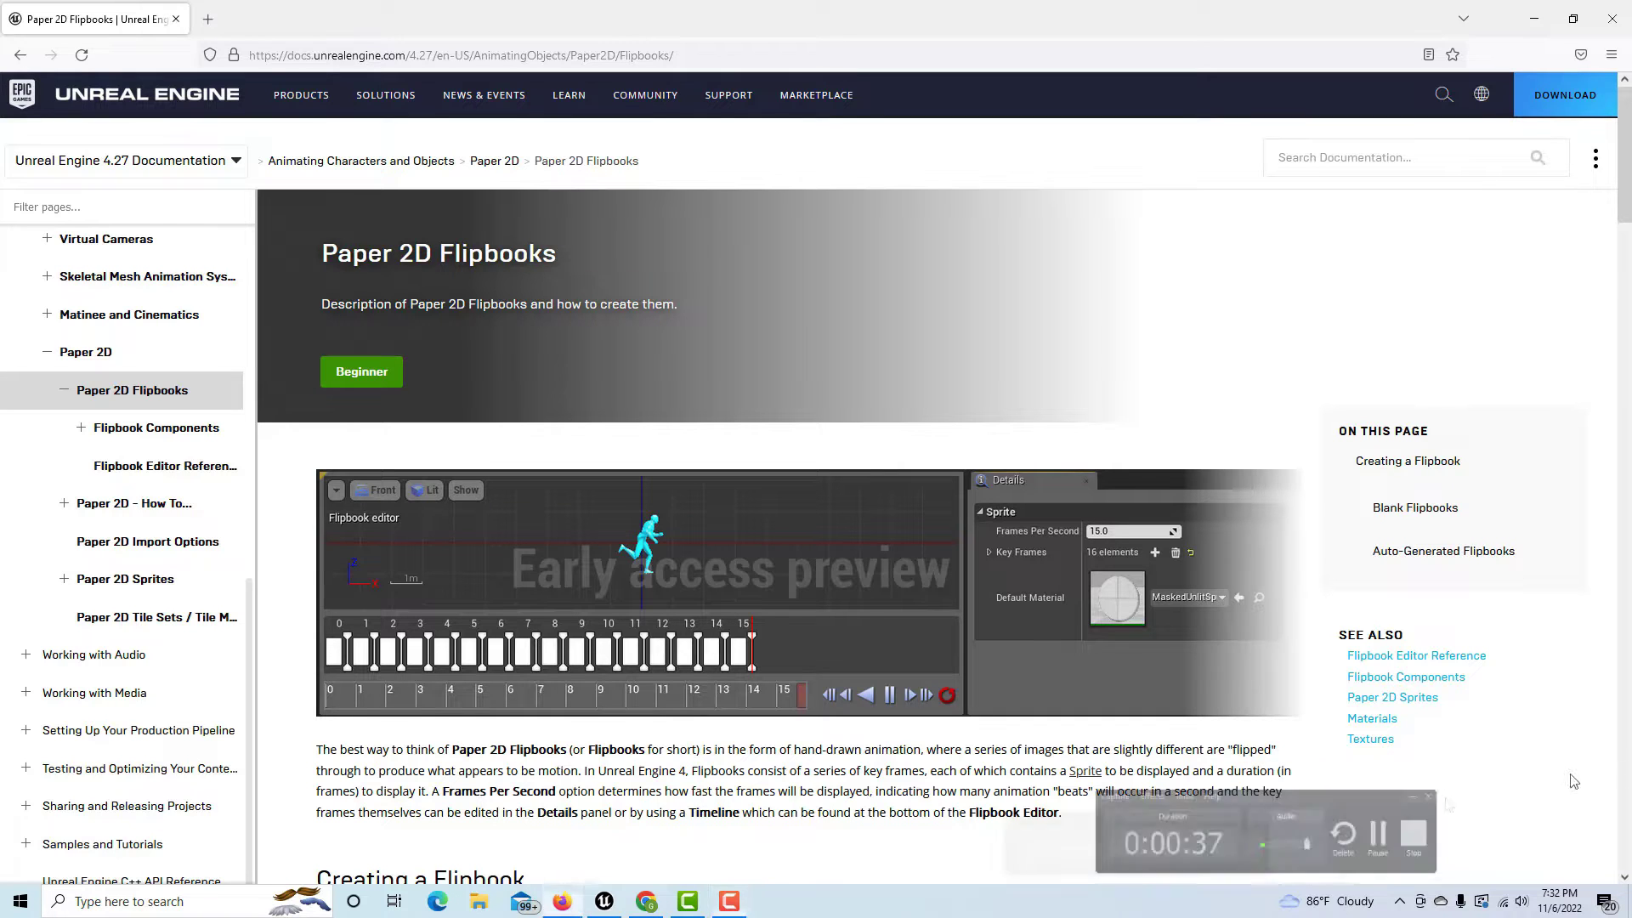
{"action": "left_click", "coordinate": [607, 908]}
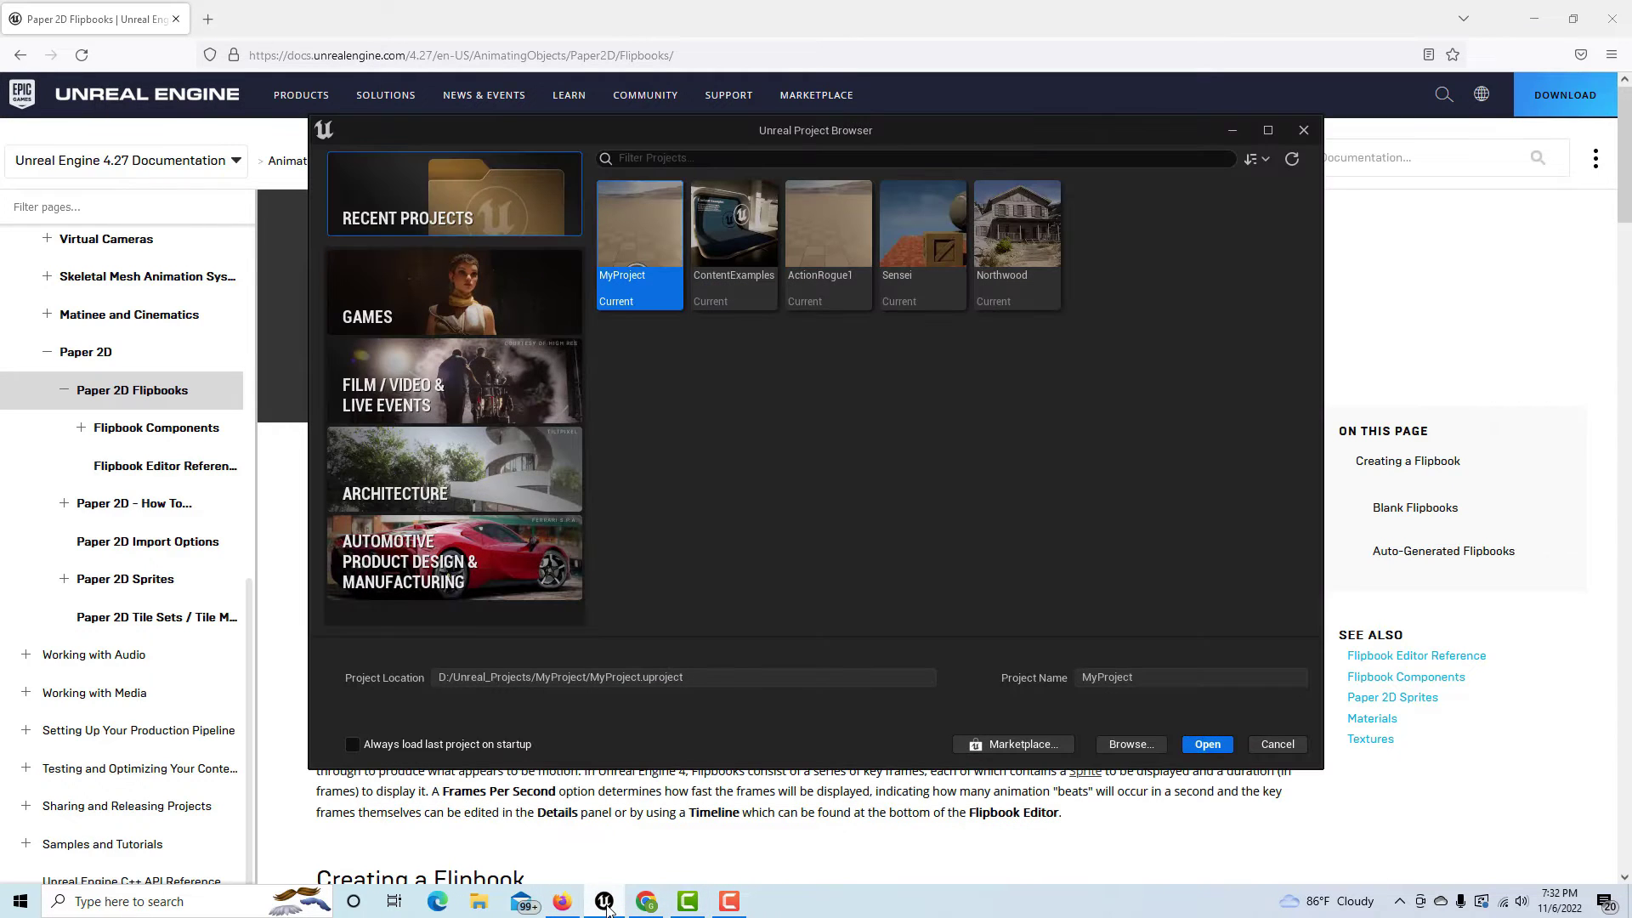
{"action": "left_click", "coordinate": [396, 289]}
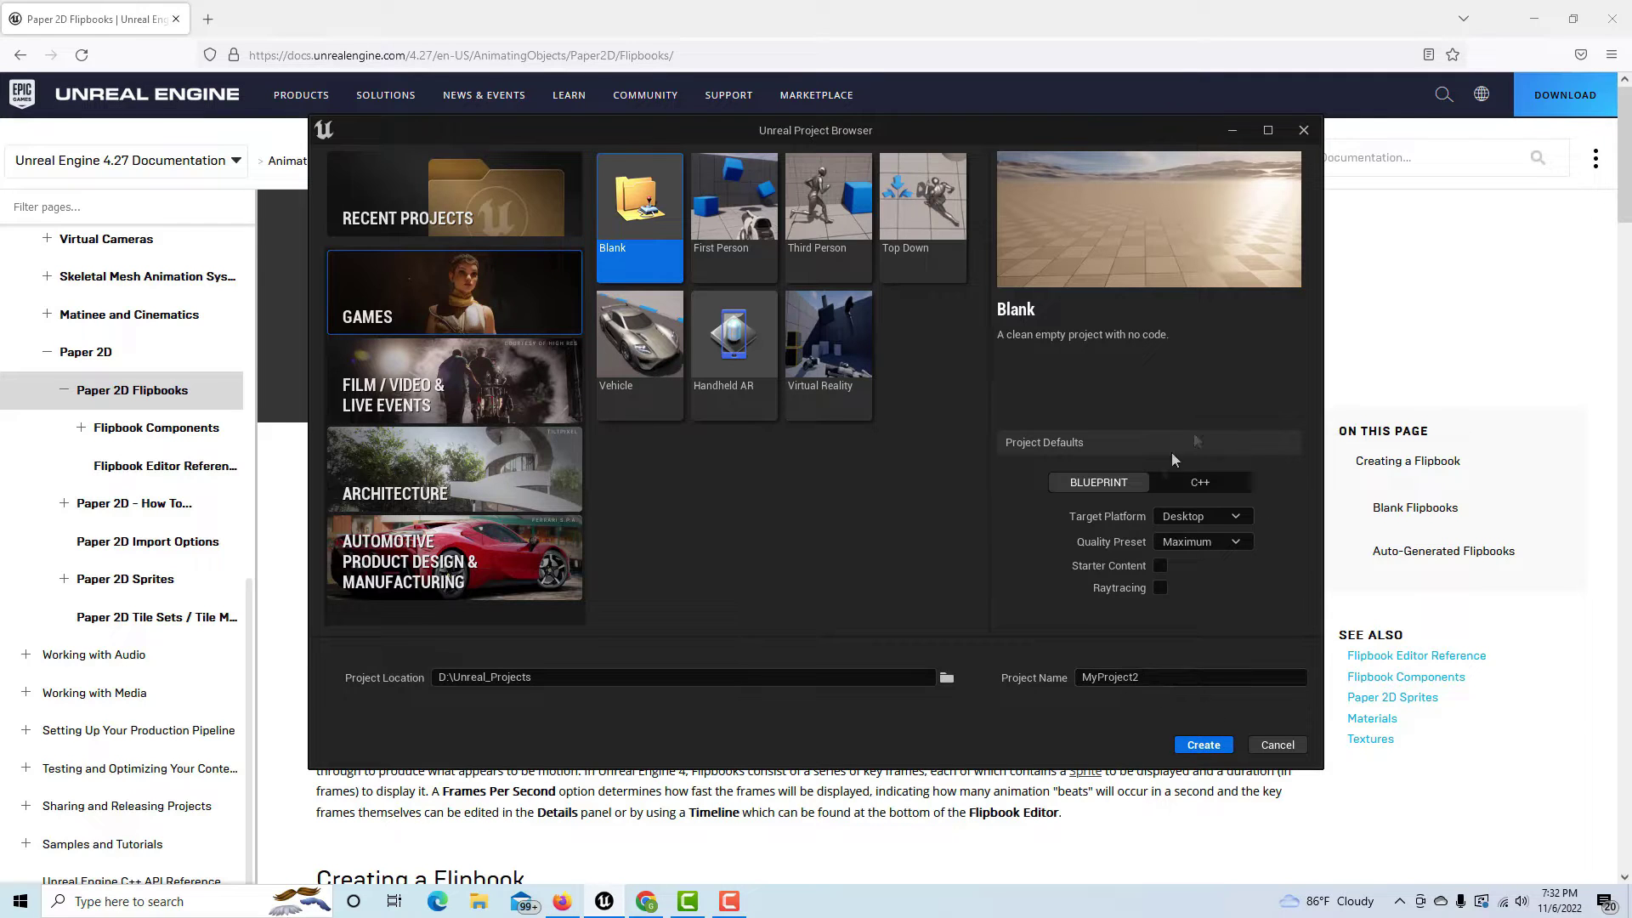
{"action": "left_click", "coordinate": [1201, 746]}
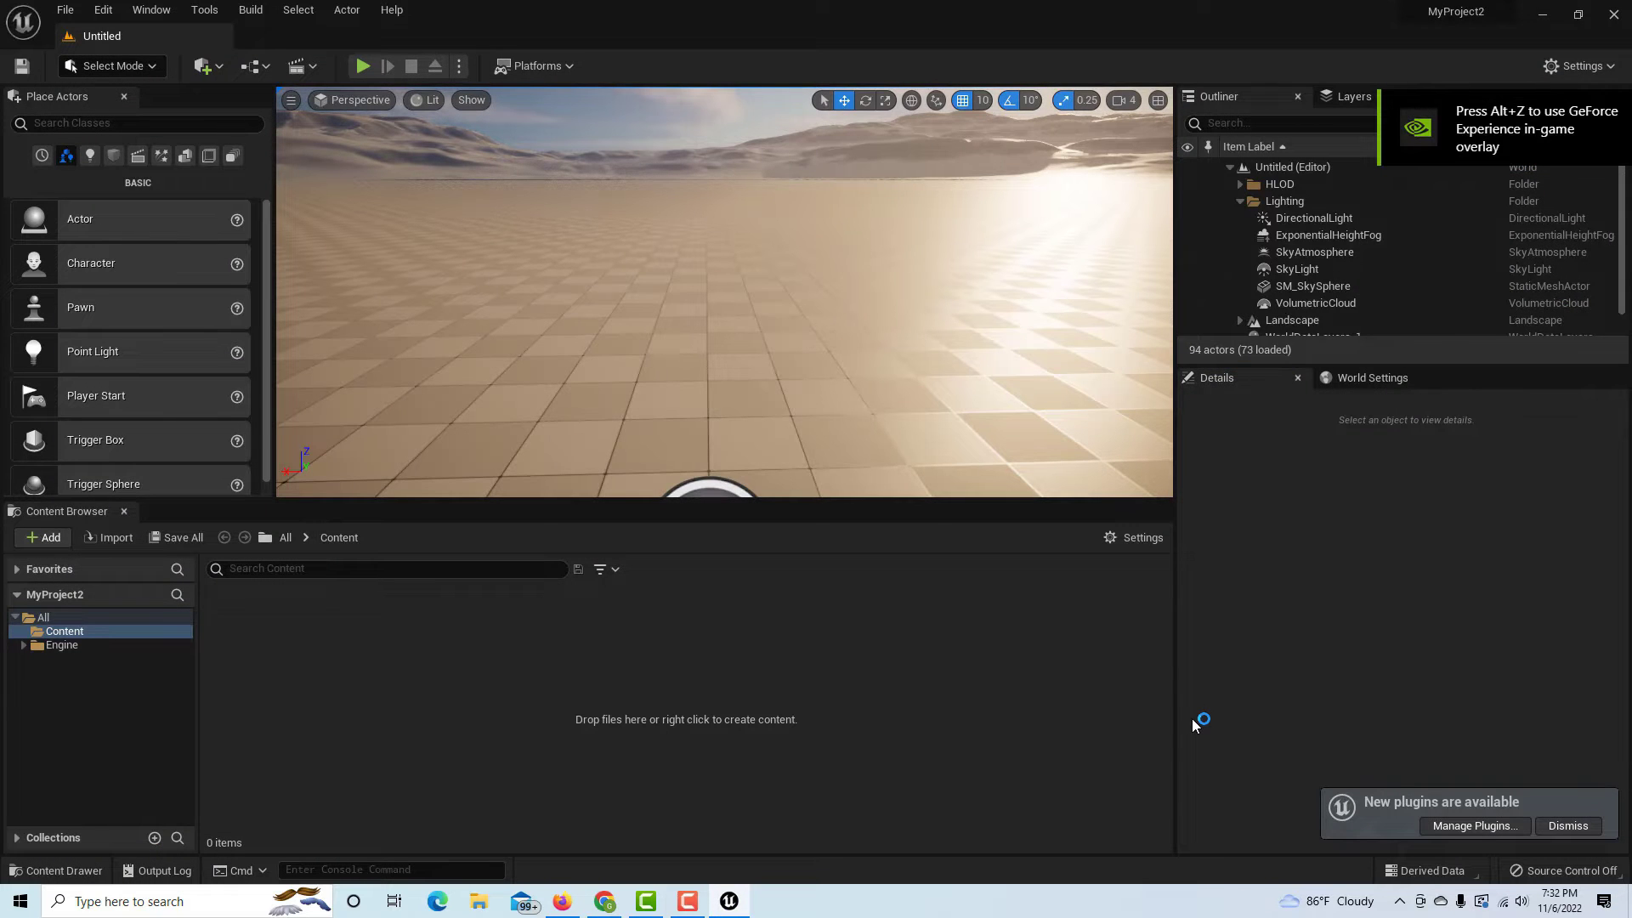
Create a Paper2D sprite named NewPaperSprite in the Content folder and open it
{"action": "left_click_drag", "start_coordinate": [803, 153], "coordinate": [802, 215]}
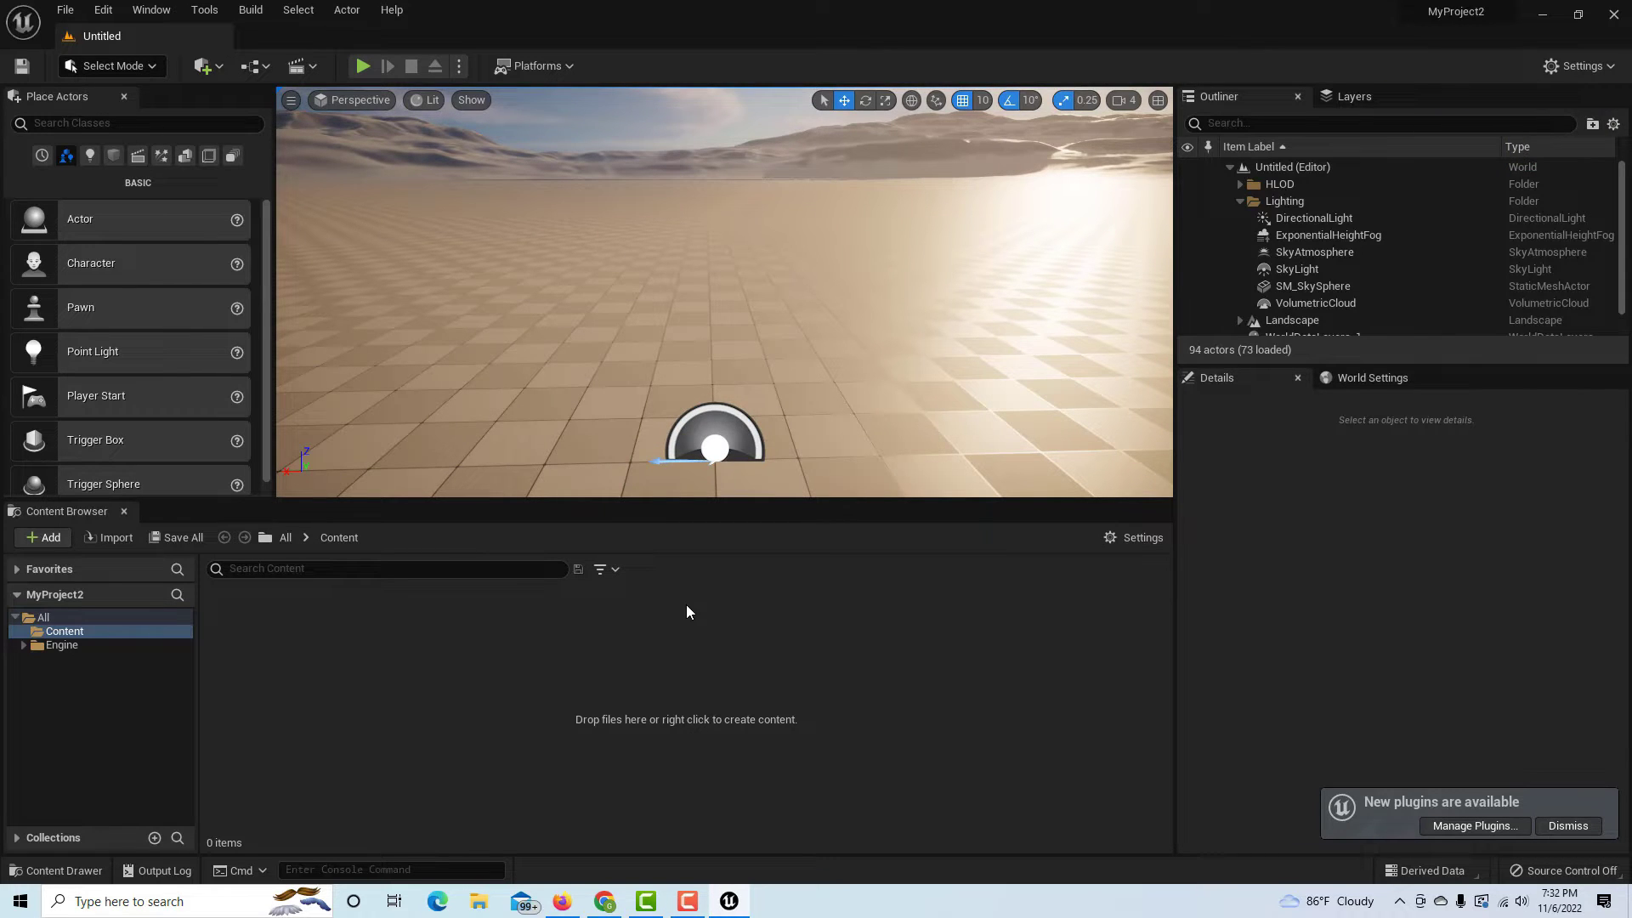
{"action": "right_click", "coordinate": [509, 639]}
{"action": "mouse_move", "coordinate": [594, 541]}
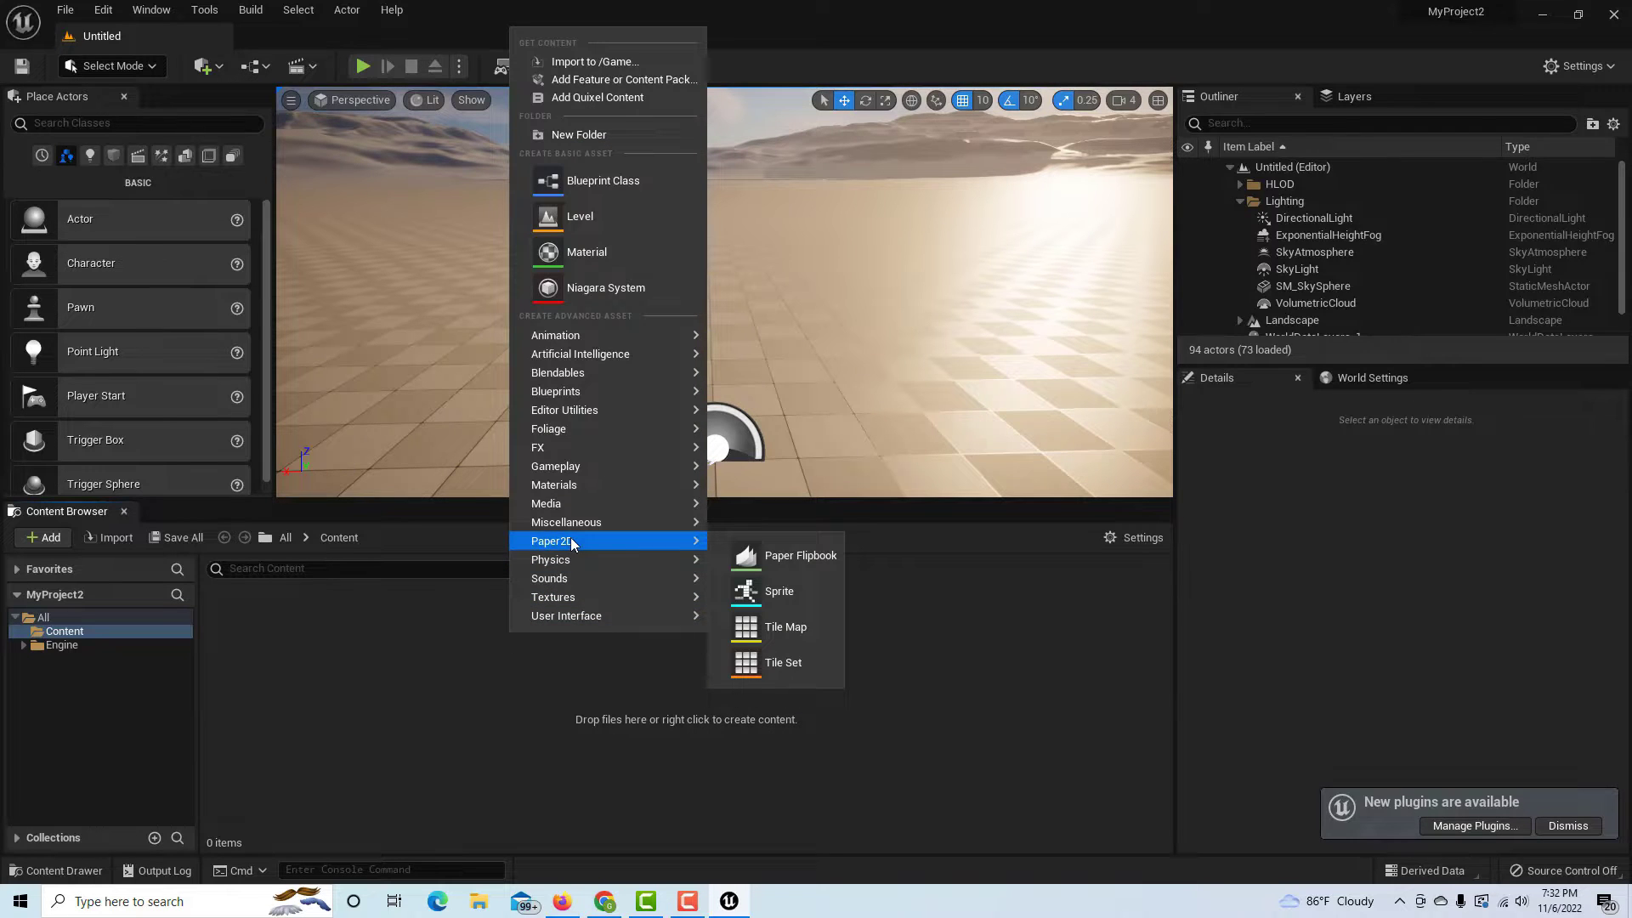
{"action": "left_click", "coordinate": [748, 588]}
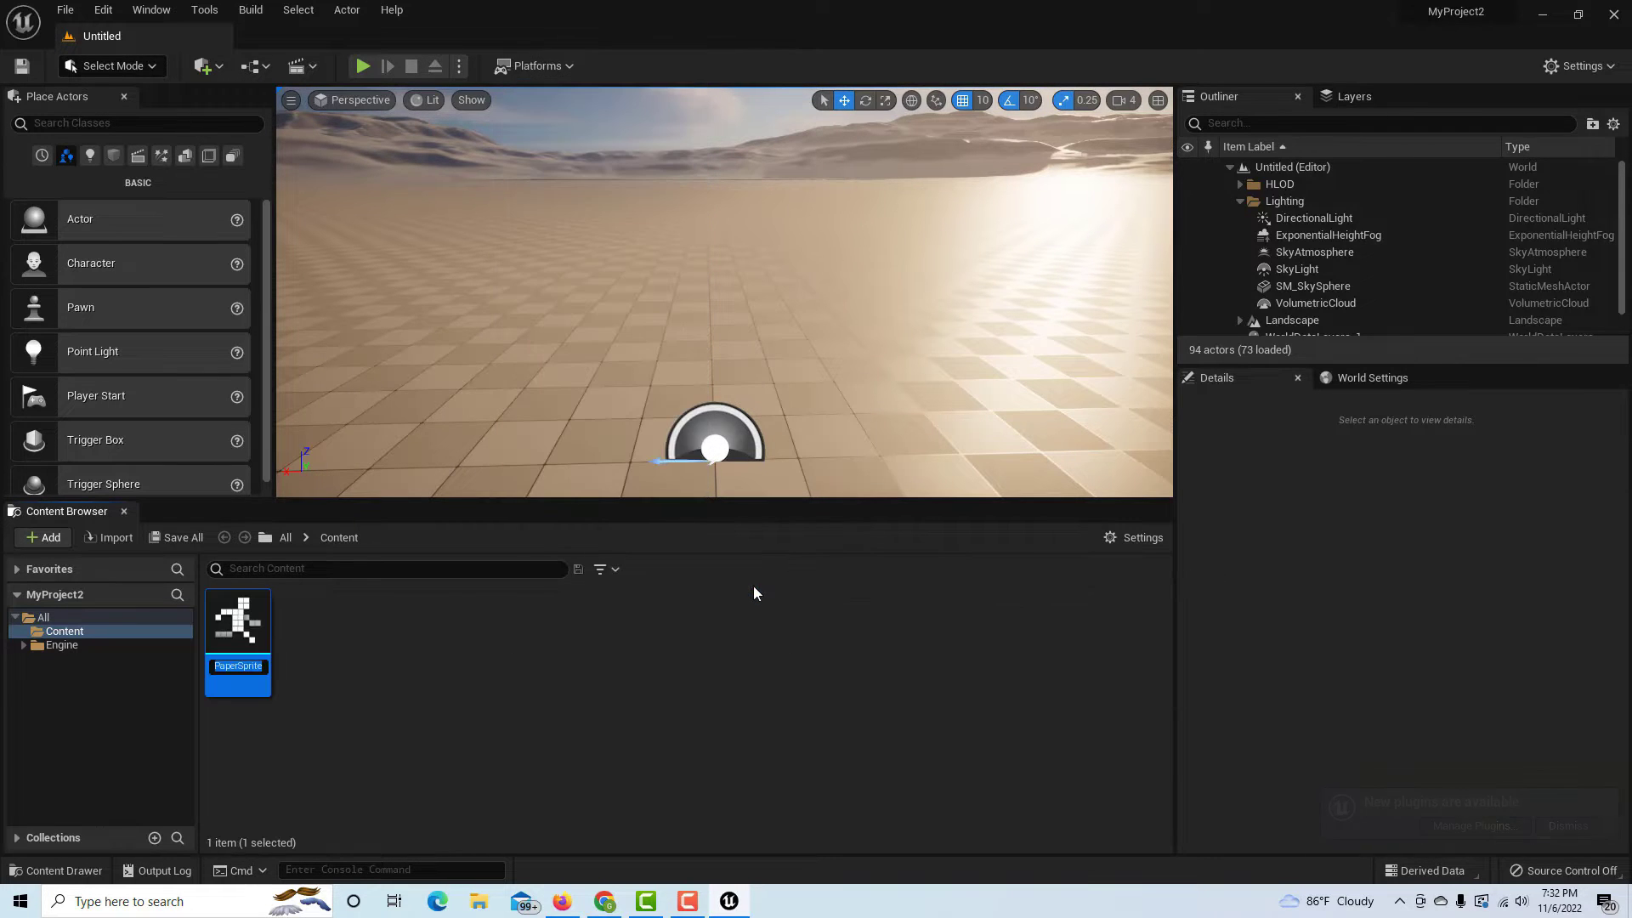
{"action": "double_click", "coordinate": [247, 616]}
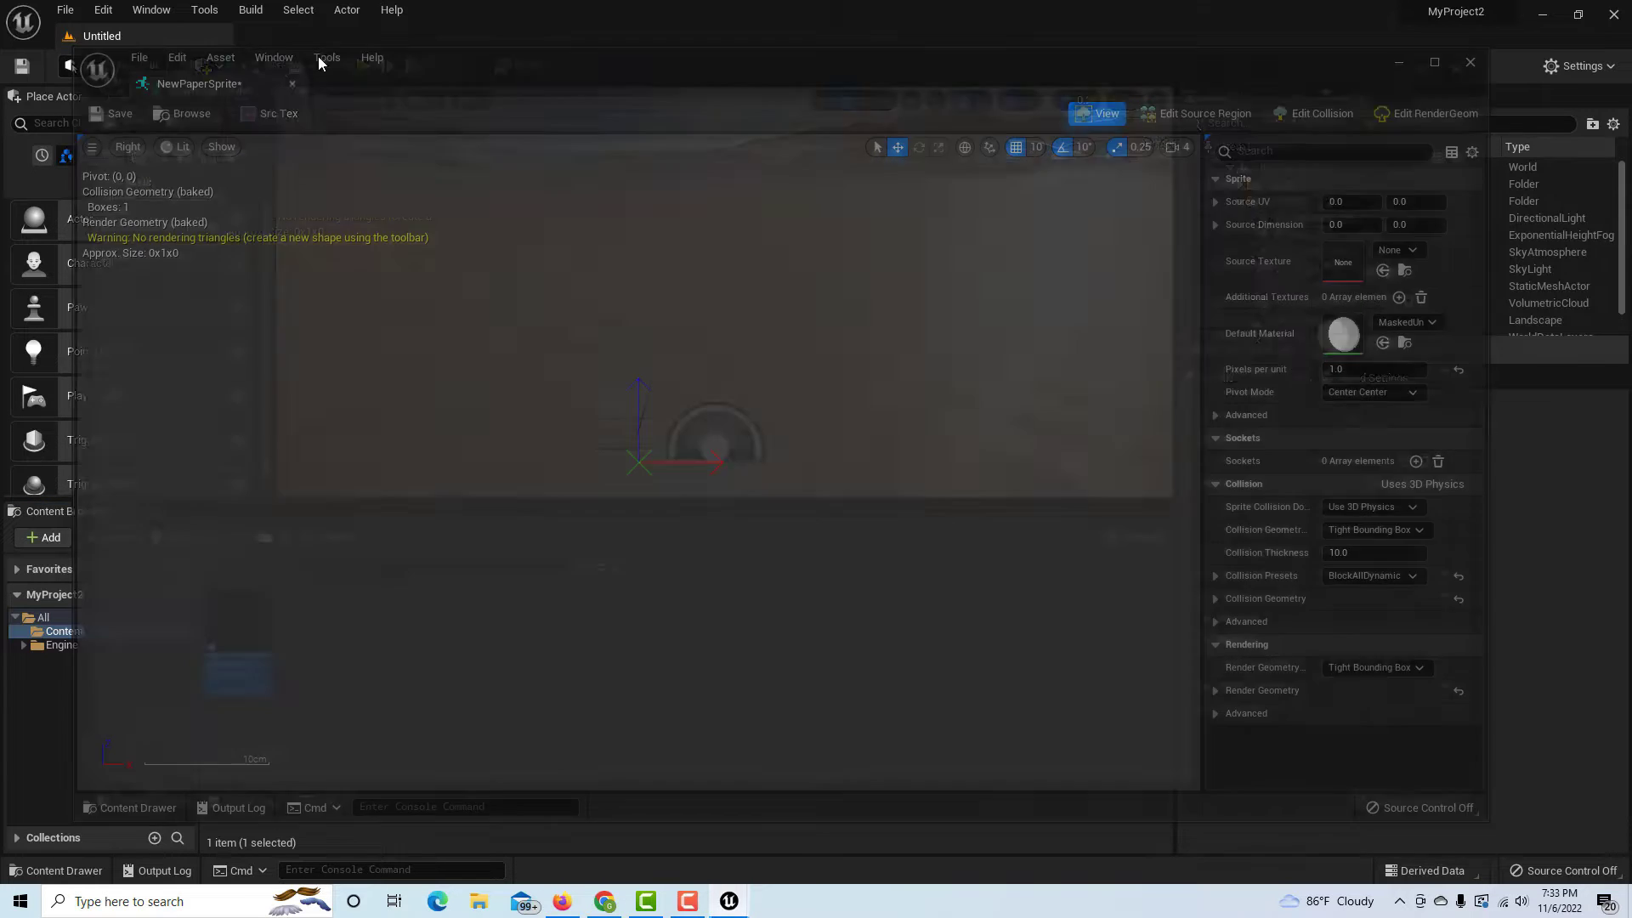
Dock the sprite editor beside the level and save all levels and assets
{"action": "left_click_drag", "start_coordinate": [320, 58], "coordinate": [345, 47]}
{"action": "left_click", "coordinate": [132, 43]}
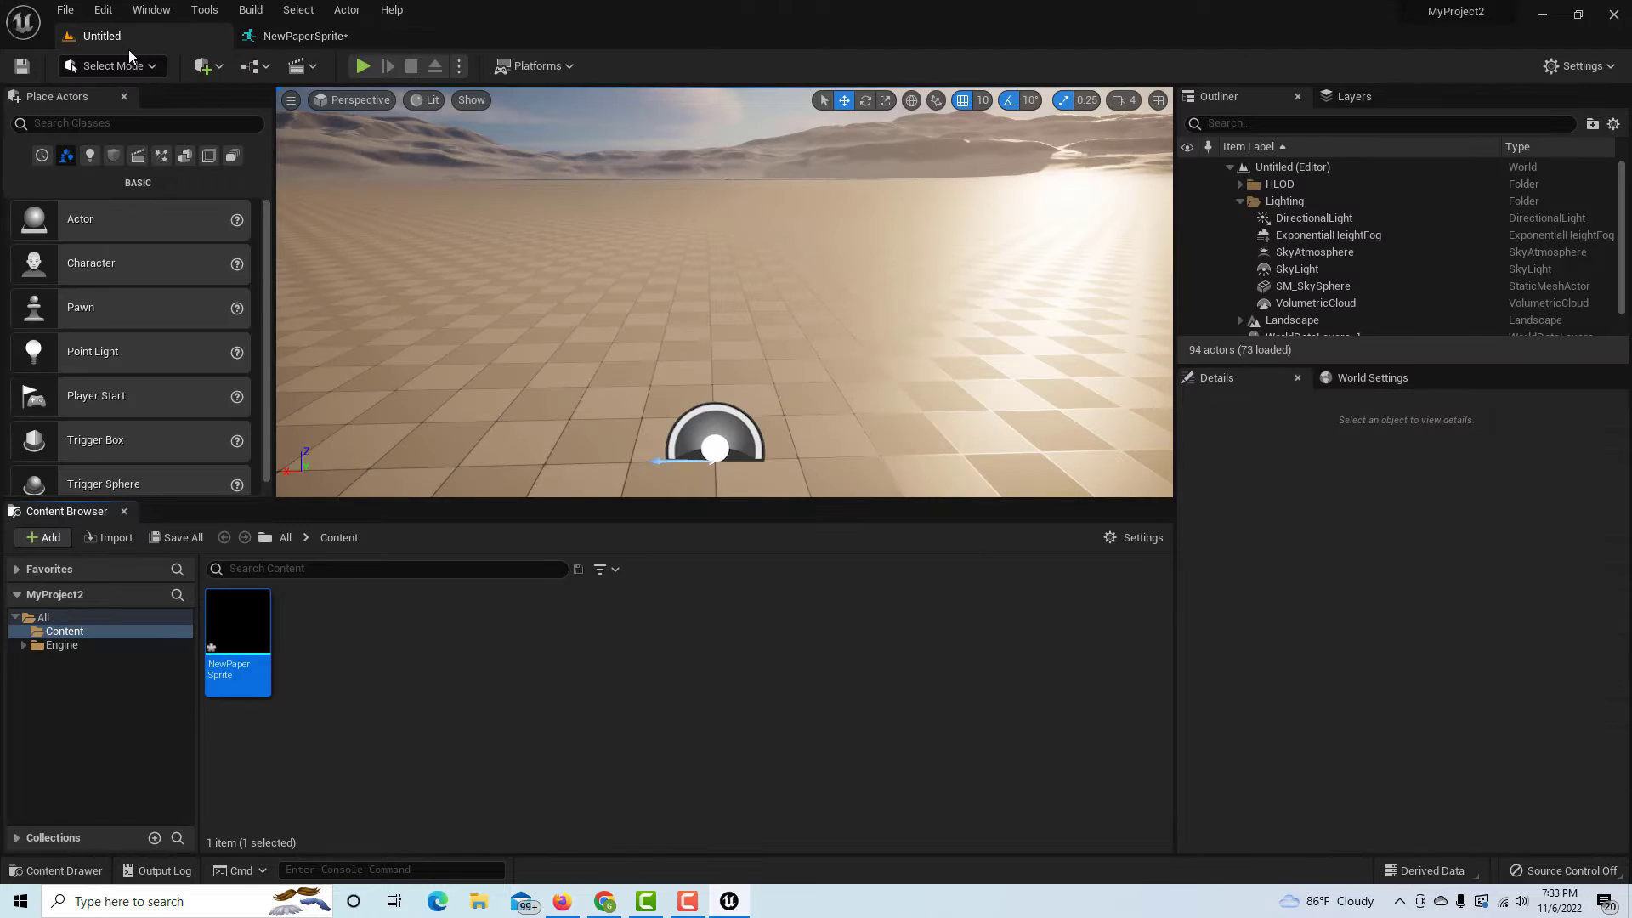
{"action": "left_click", "coordinate": [65, 10]}
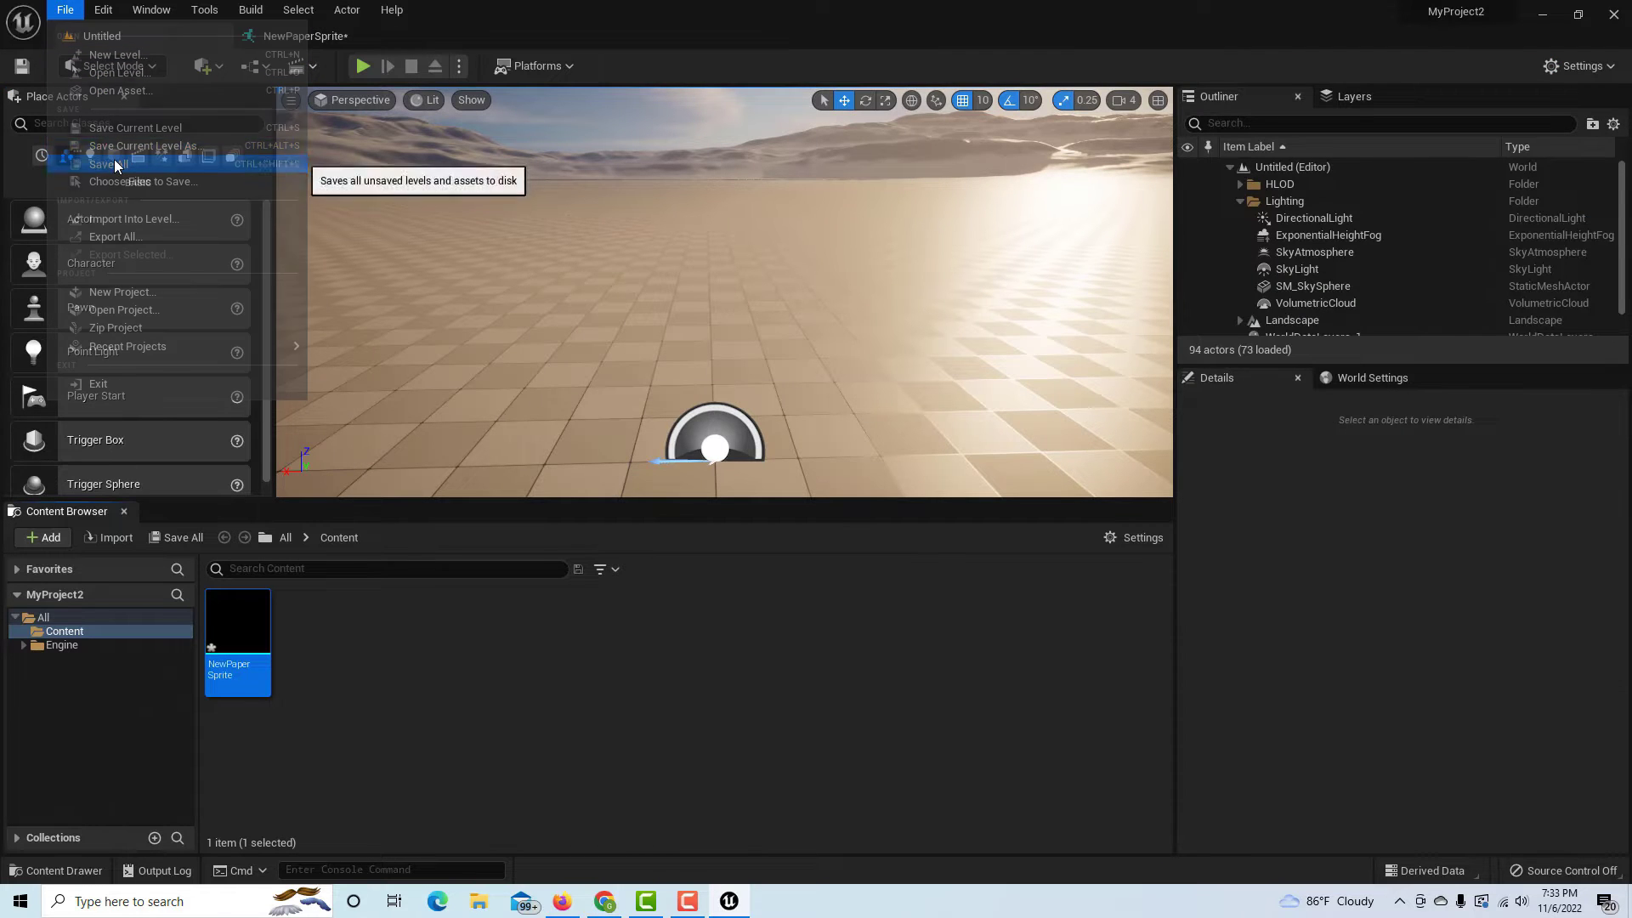
{"action": "left_click", "coordinate": [115, 164]}
{"action": "left_click", "coordinate": [293, 37]}
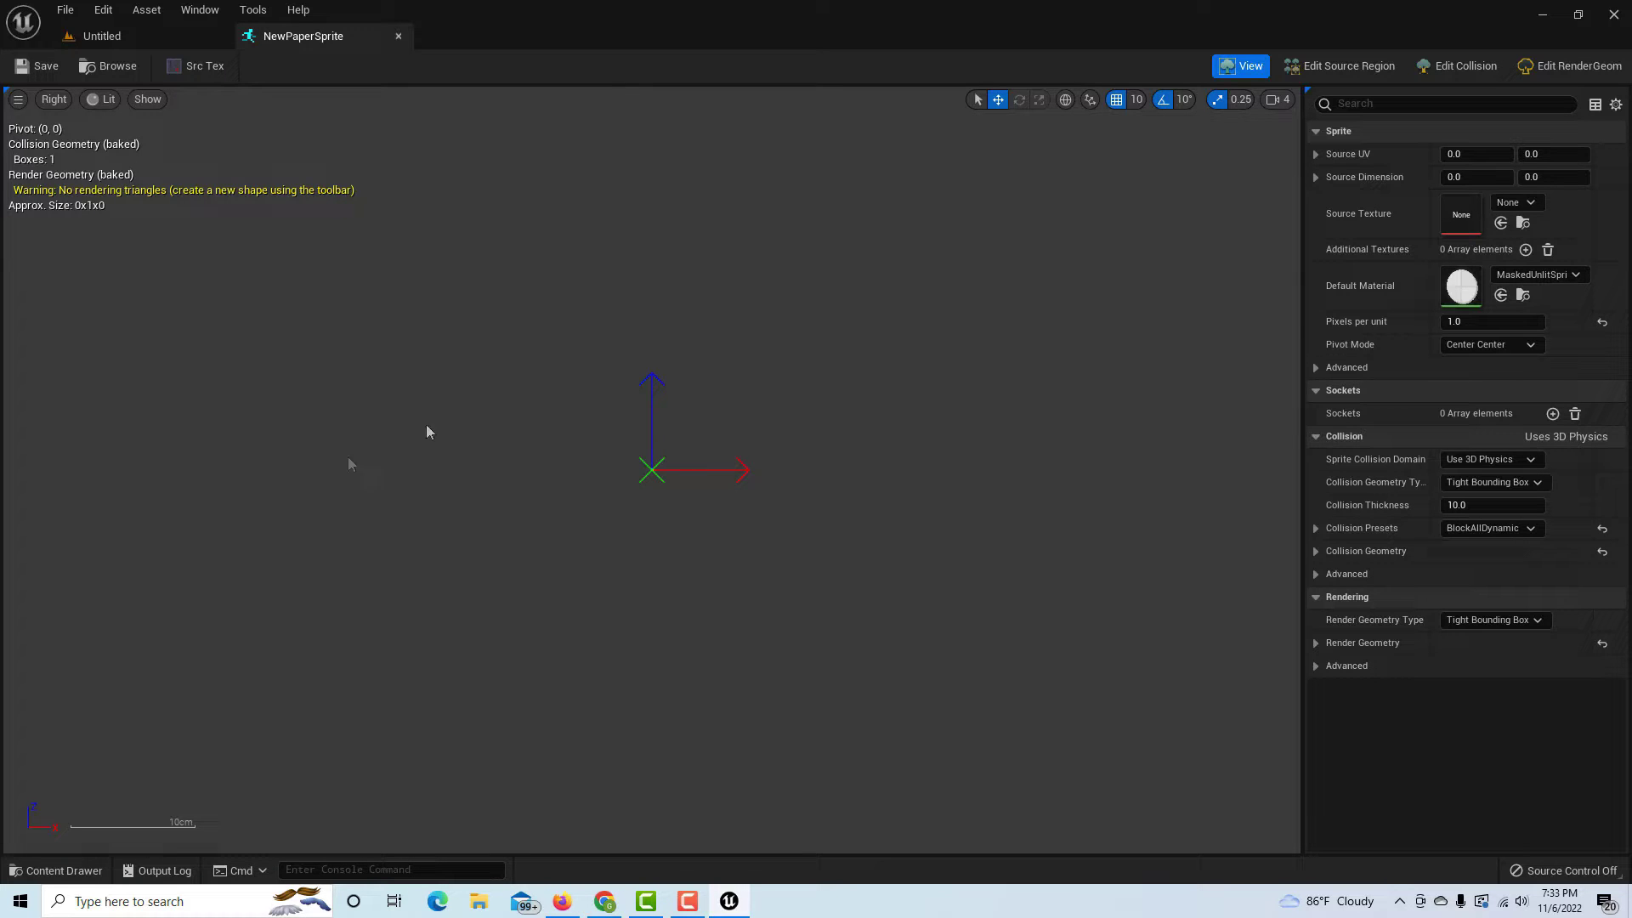
{"action": "left_click", "coordinate": [1531, 202]}
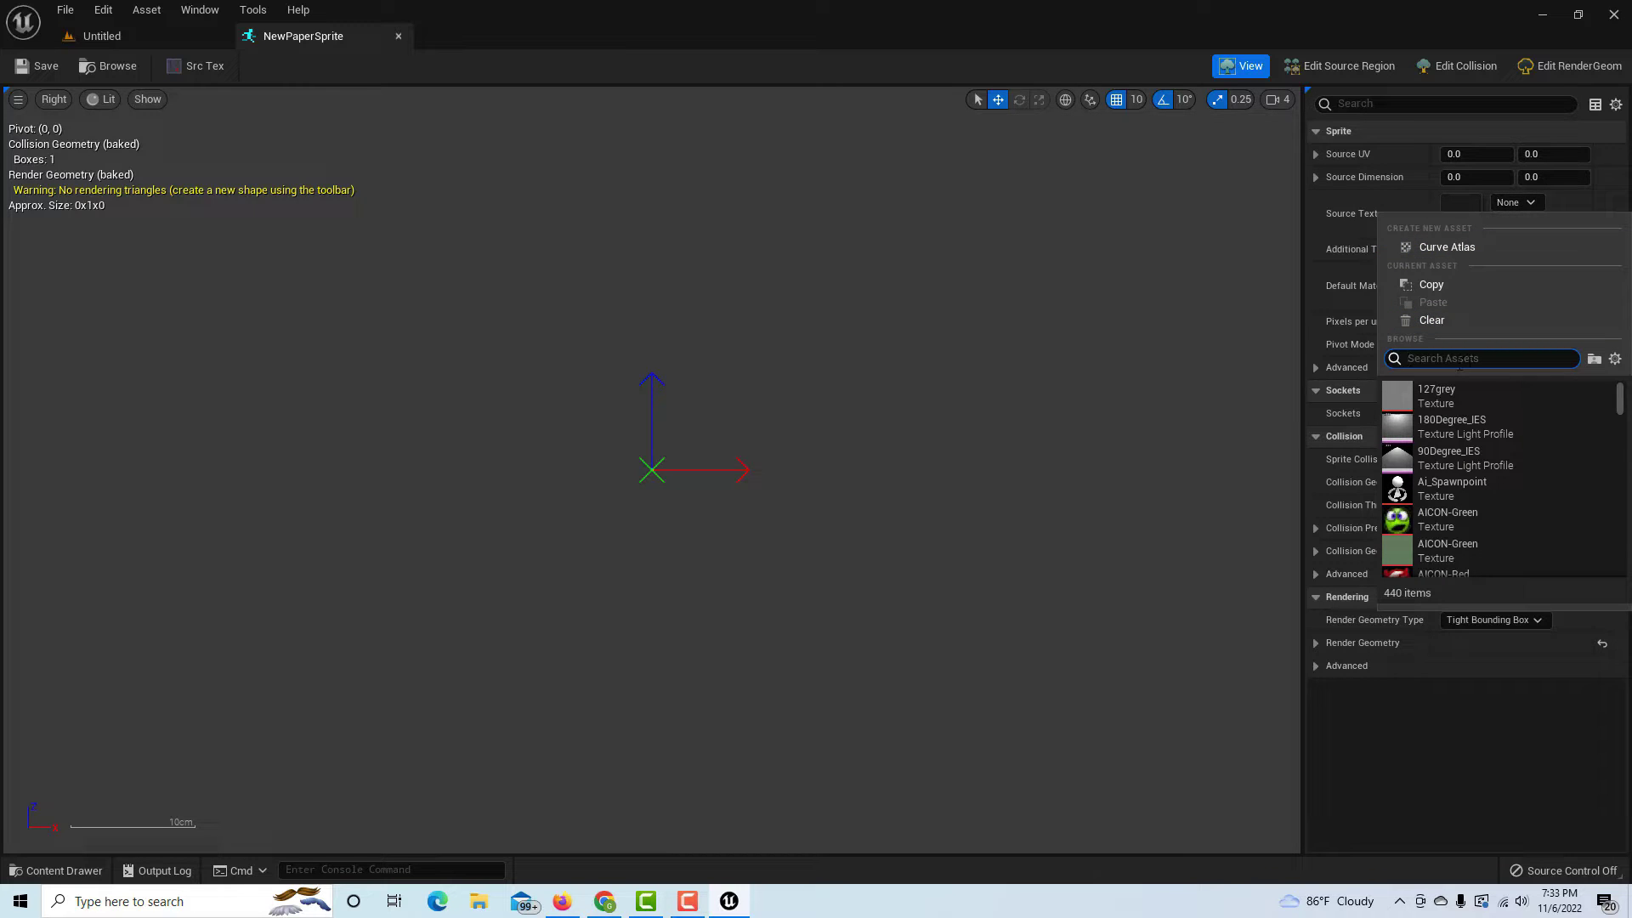
Set the sprite's Source Texture to Countdown by searching 'count'
{"action": "type", "text": "2d"}
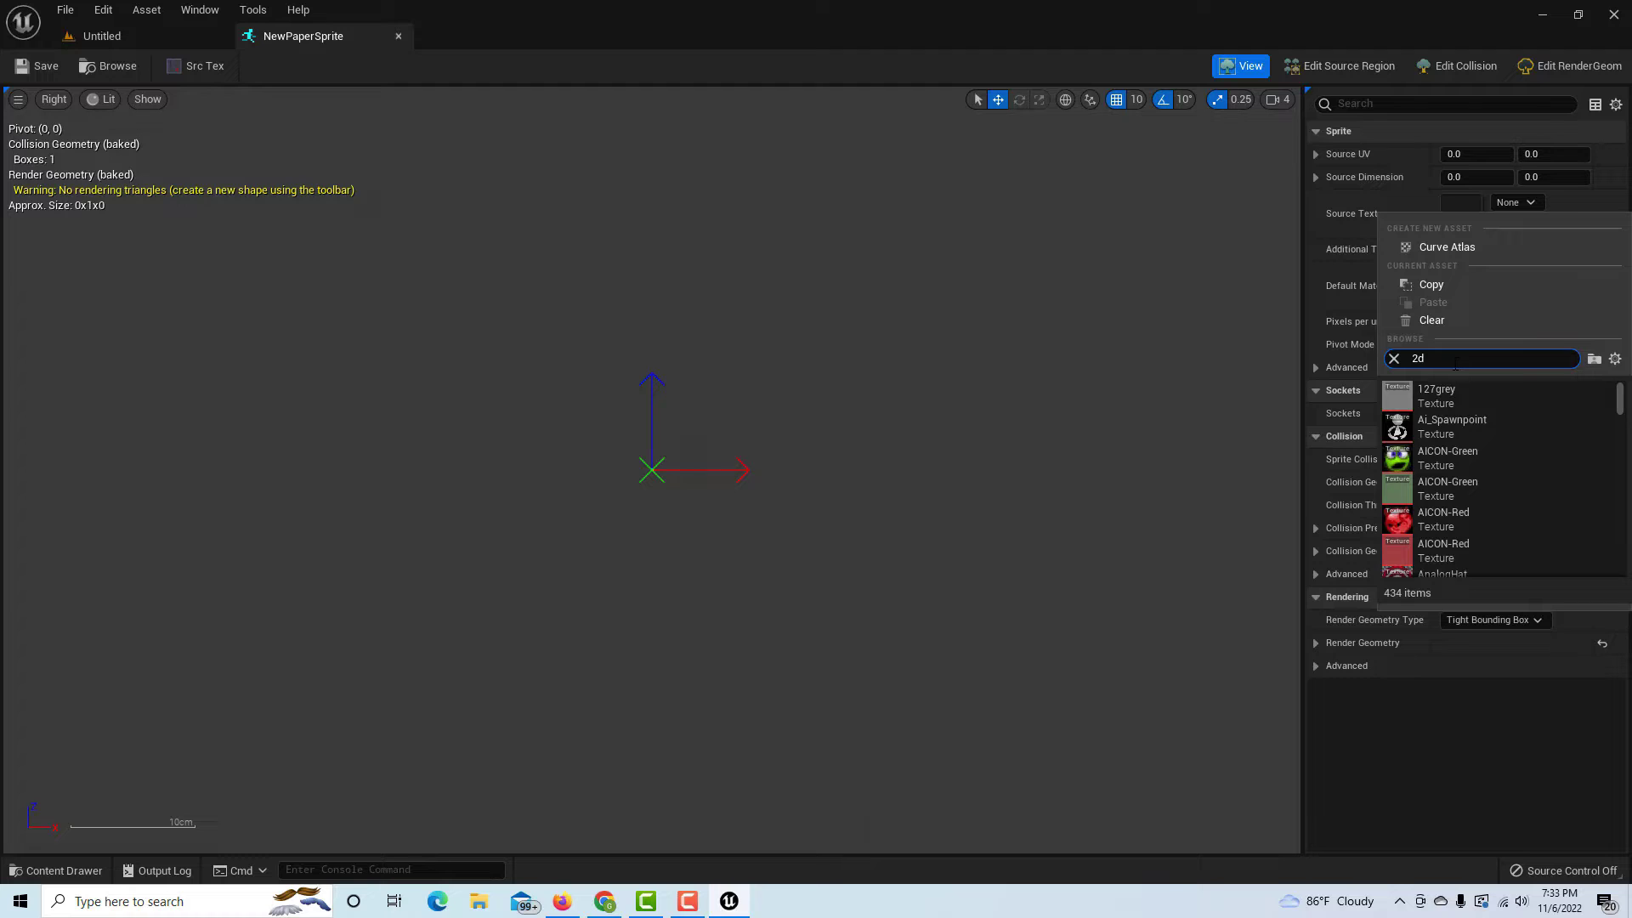
{"action": "type", "text": "c"}
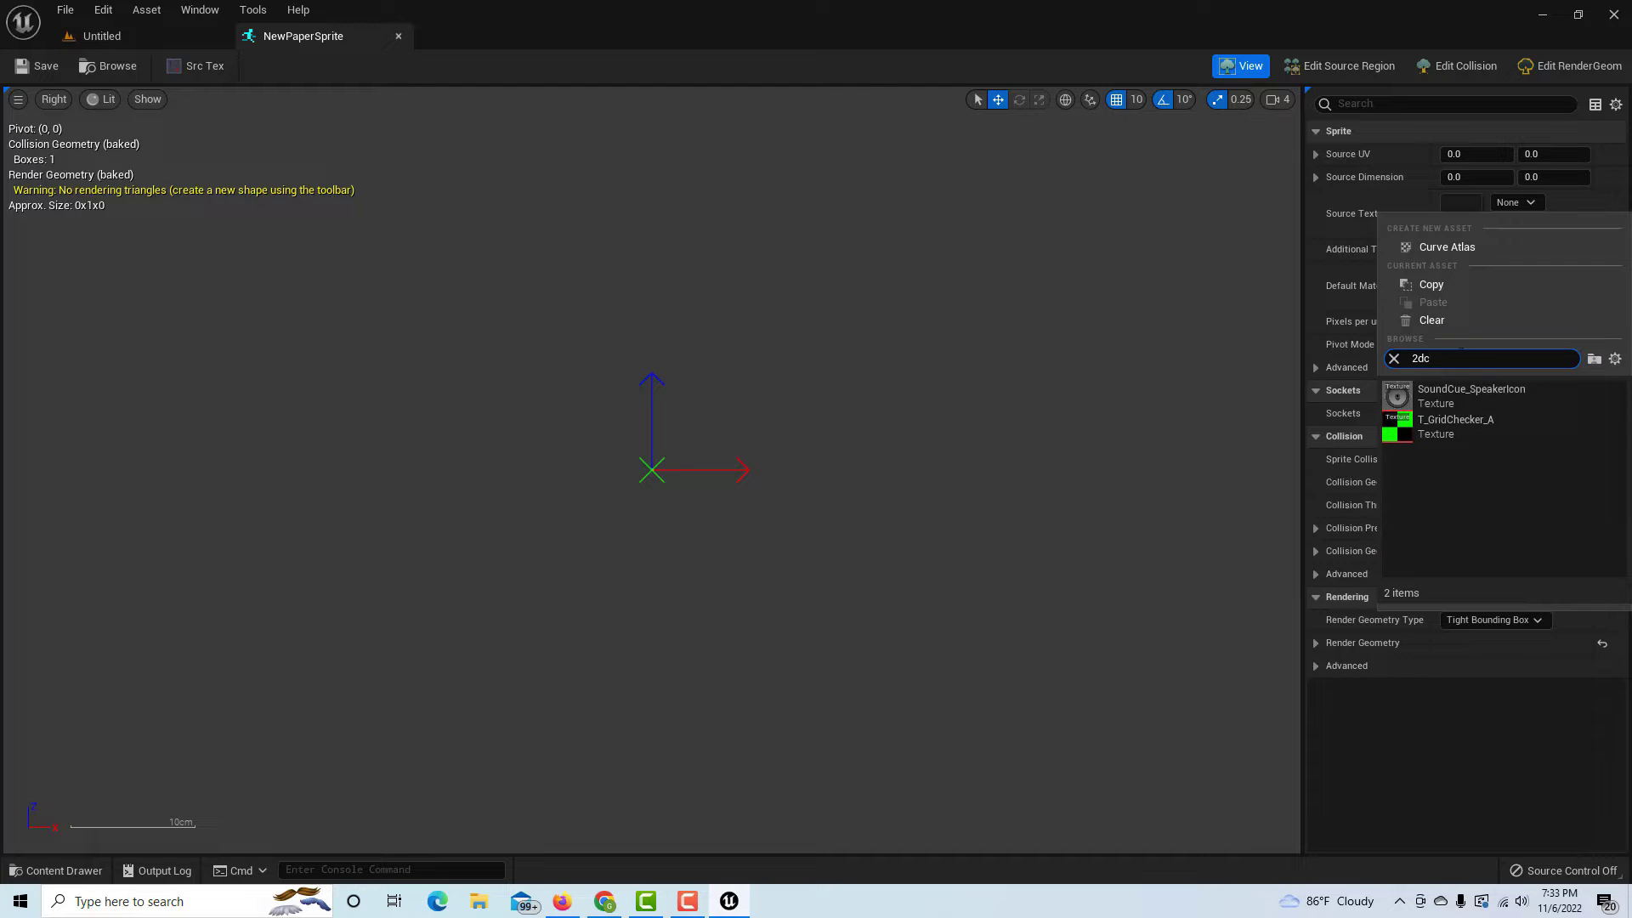
{"action": "key", "text": "ctrl+a"}
{"action": "key", "text": "BackSpace"}
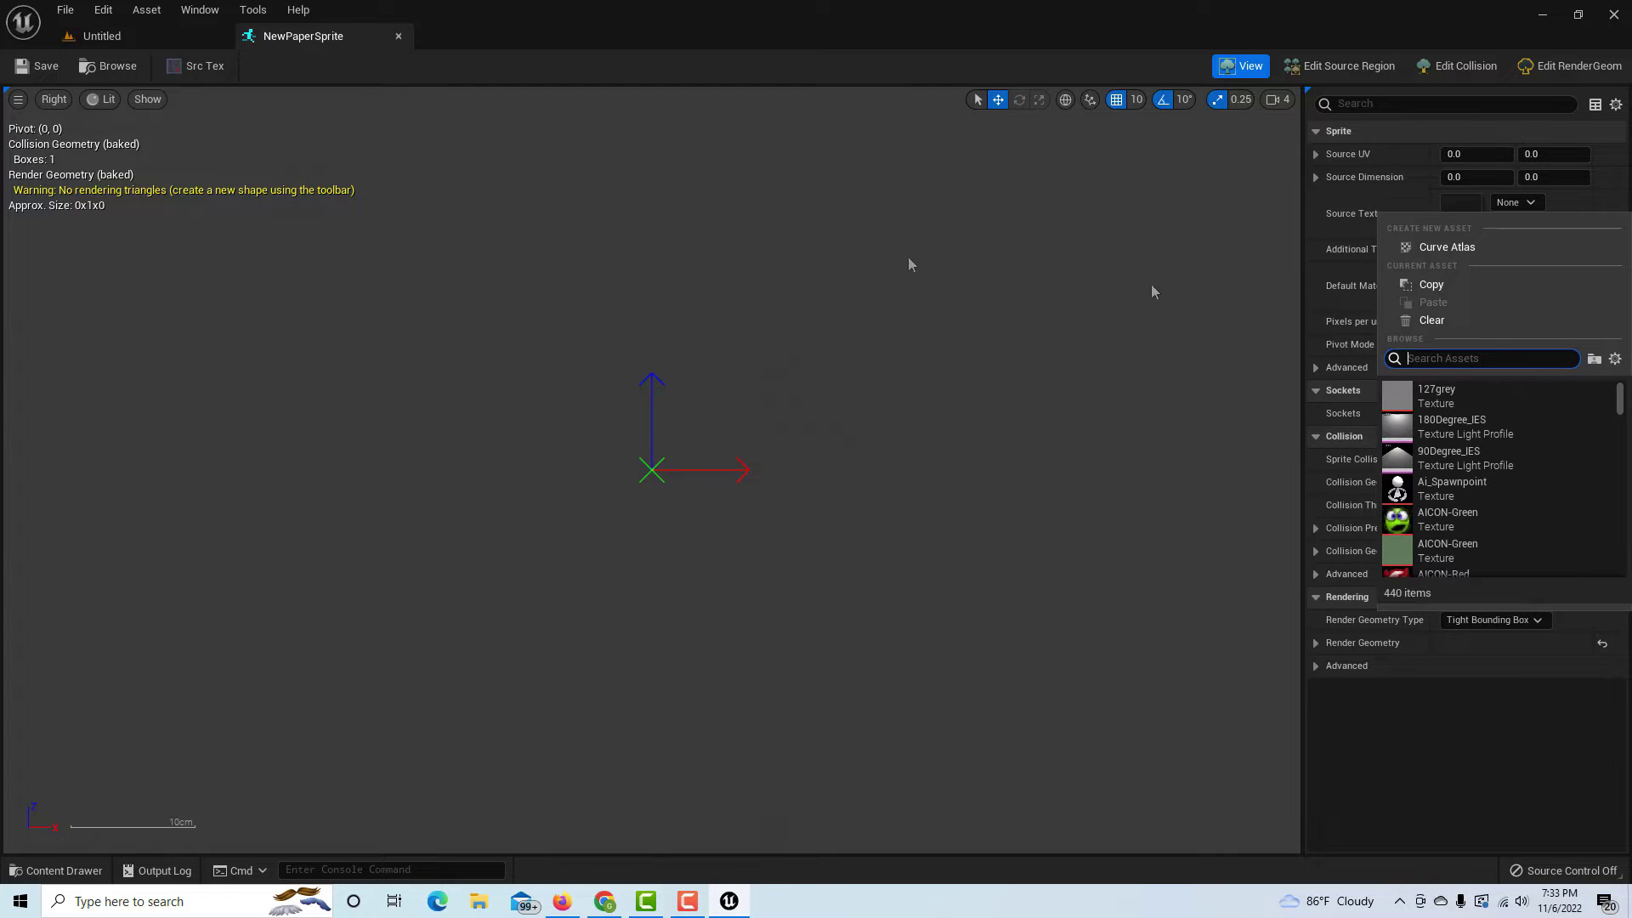
{"action": "type", "text": "count"}
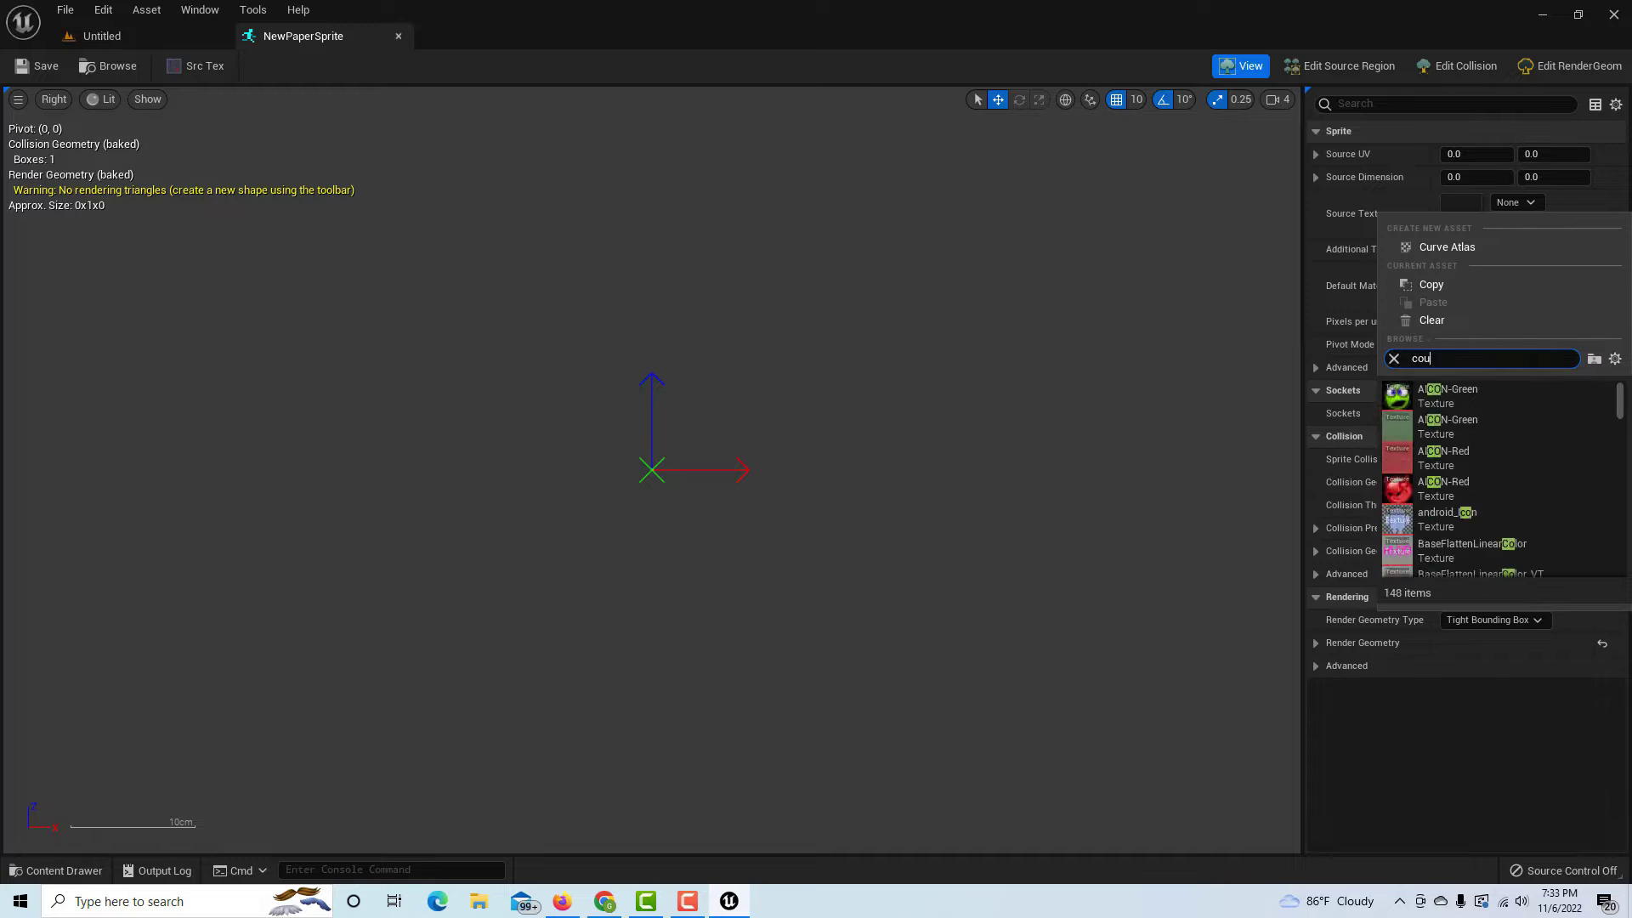
{"action": "left_click", "coordinate": [1438, 401]}
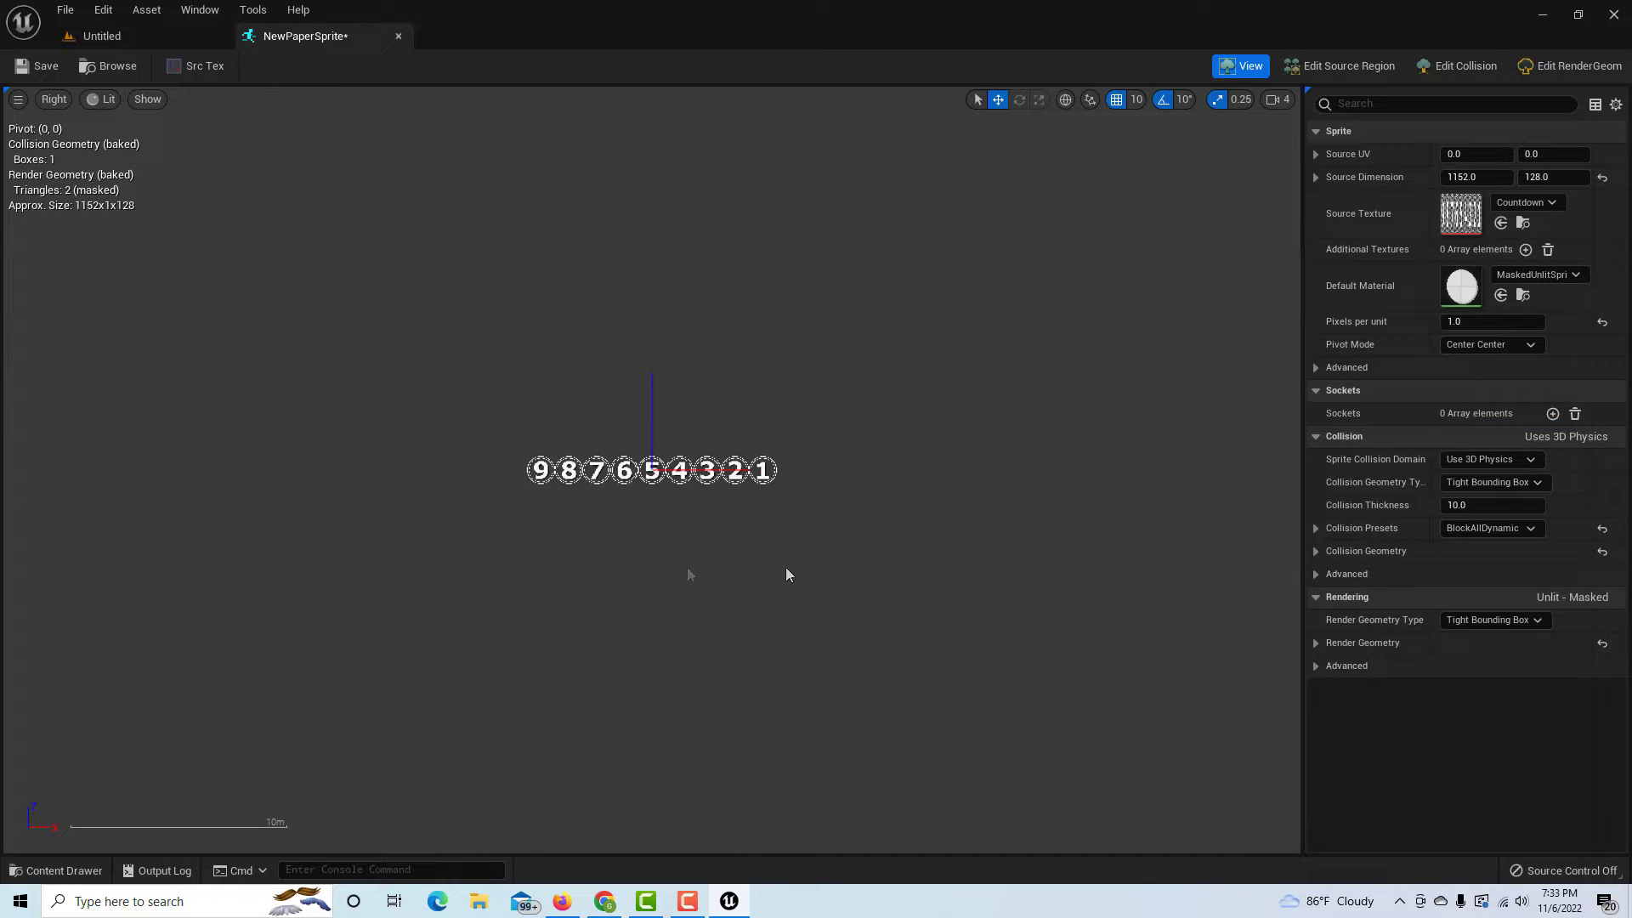
Switch to Edit Source Region mode and bring up the Extract Sprites dialog
{"action": "scroll", "coordinate": [574, 551], "scroll_direction": "up", "scroll_amount": 3}
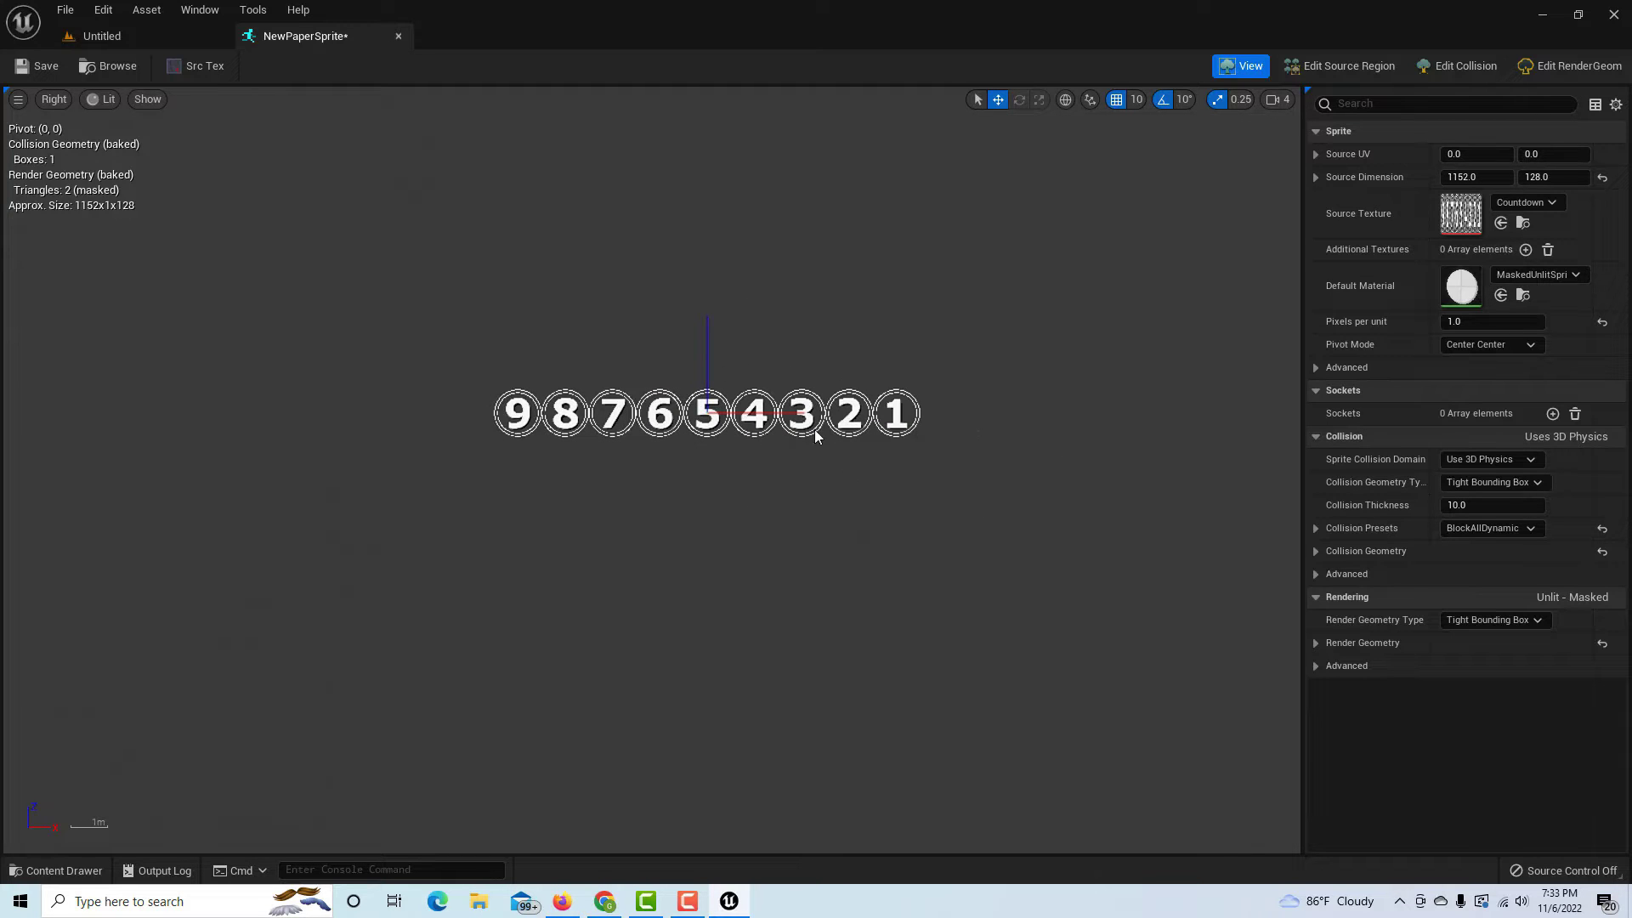
{"action": "left_click", "coordinate": [1354, 68]}
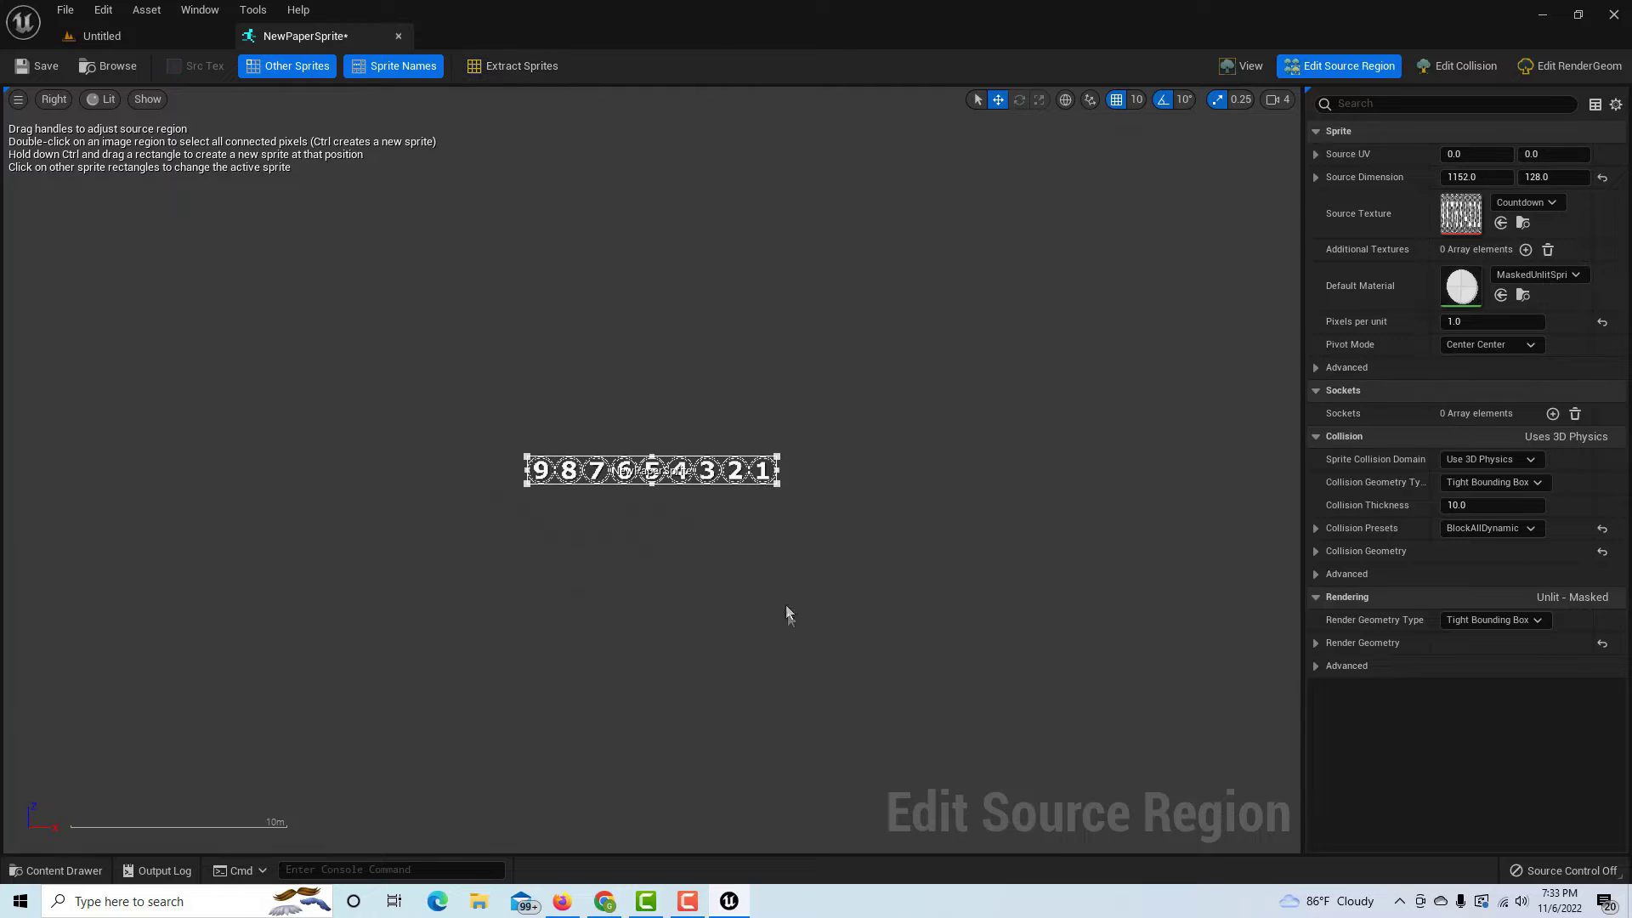
{"action": "scroll", "coordinate": [699, 554], "scroll_direction": "up", "scroll_amount": 1}
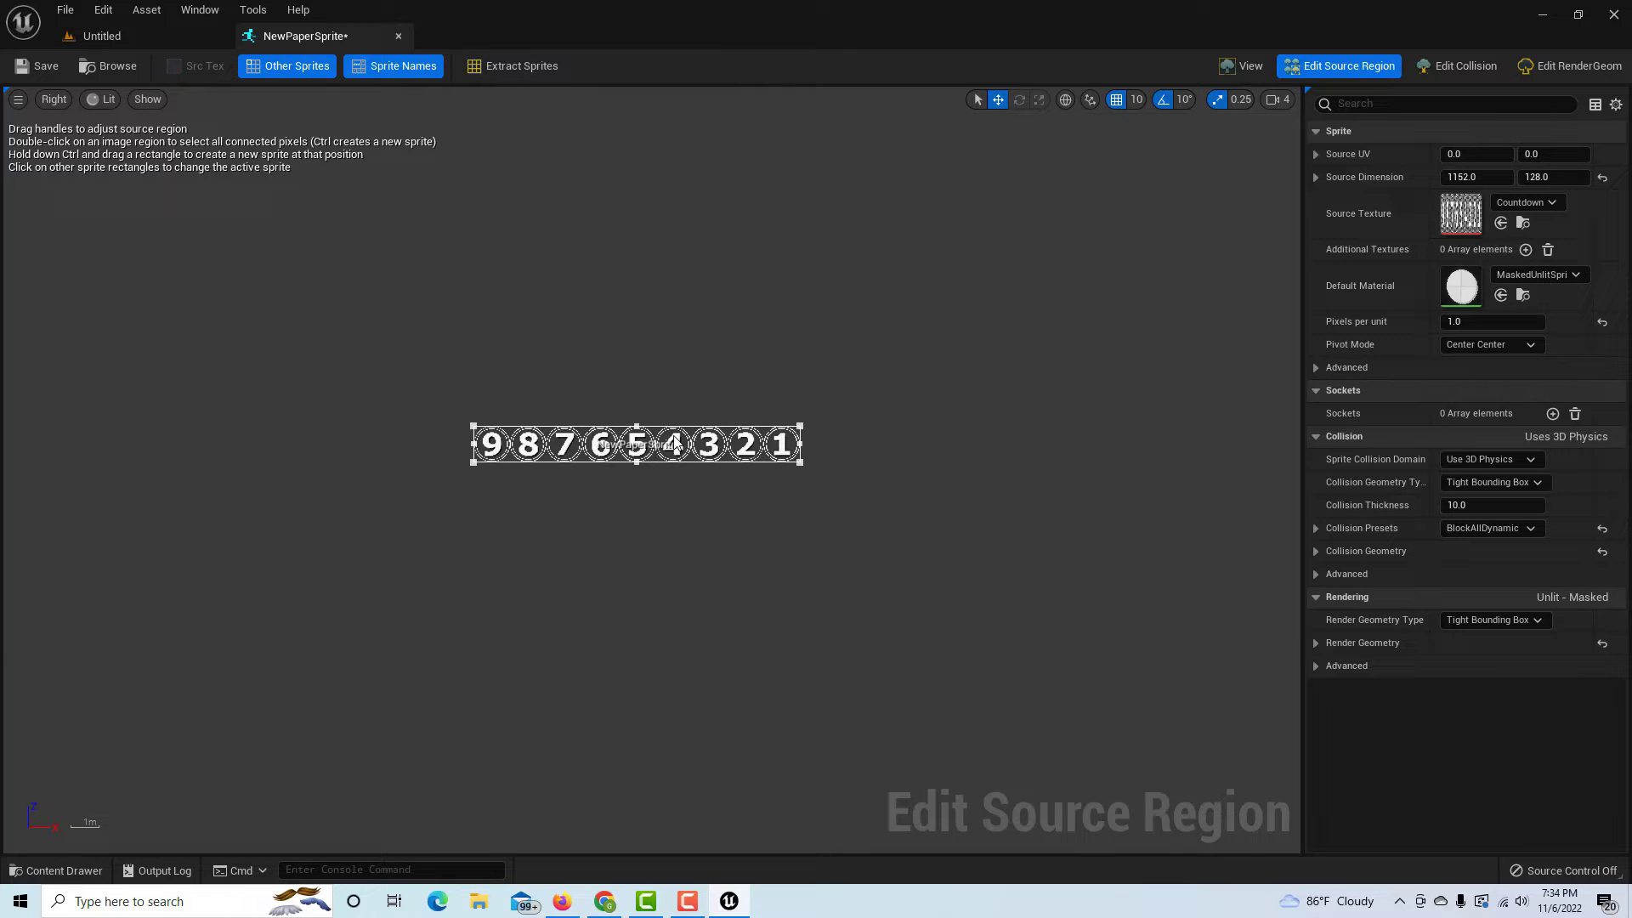
{"action": "left_click", "coordinate": [509, 68]}
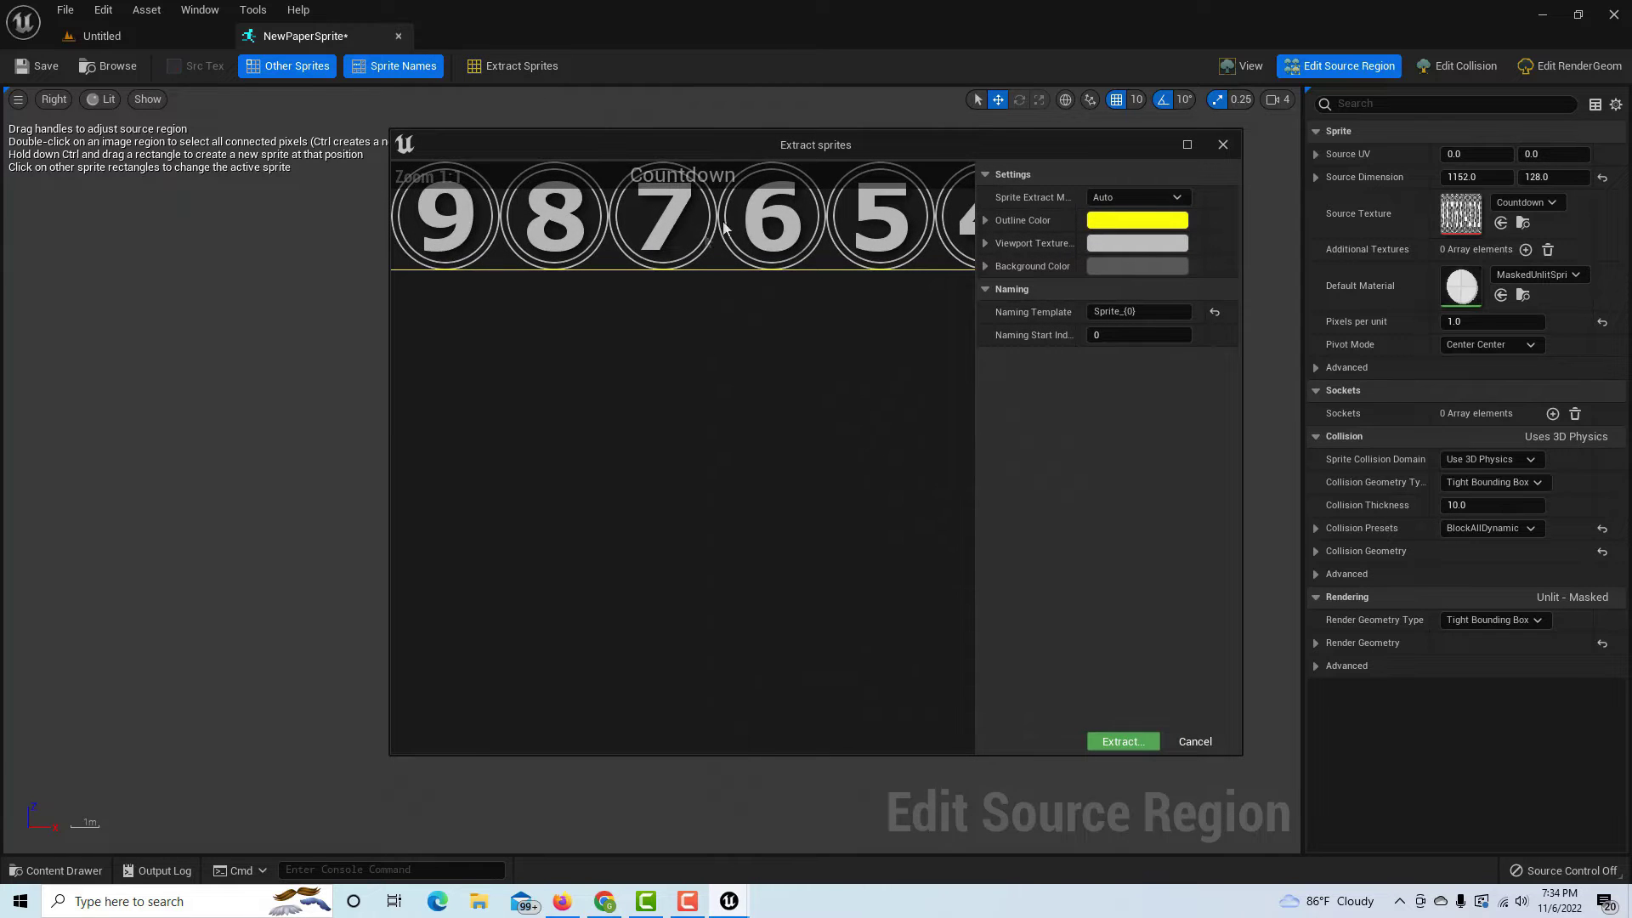
Set the extraction mode to Grid with a cell width of 128
{"action": "left_click", "coordinate": [1156, 198]}
{"action": "left_click", "coordinate": [1134, 229]}
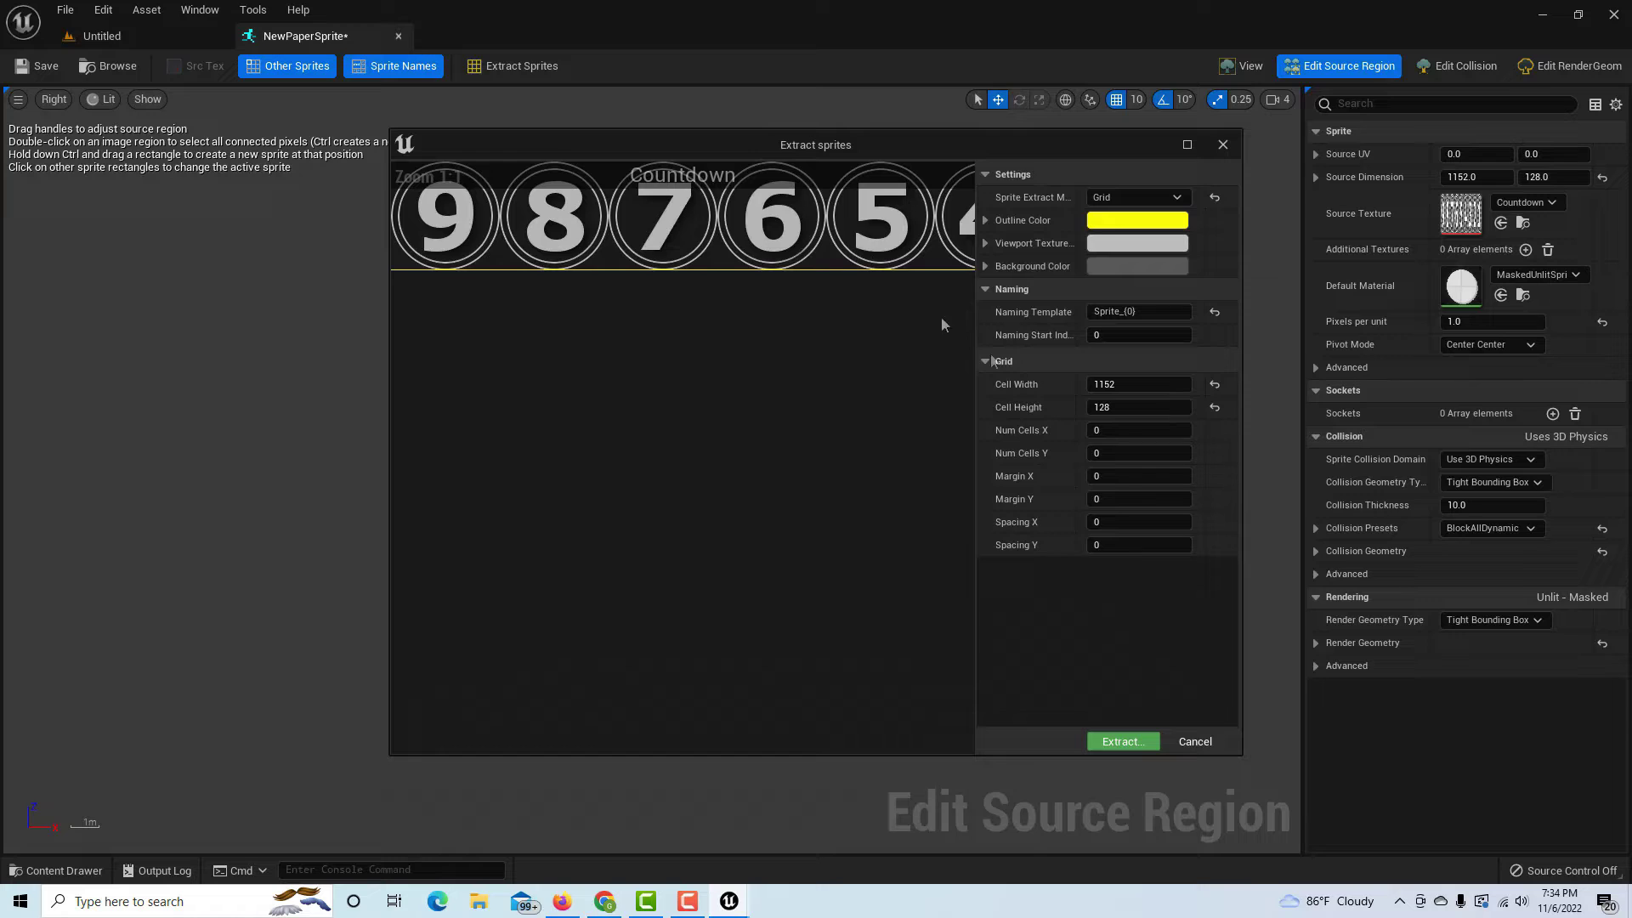
{"action": "left_click", "coordinate": [1107, 385]}
{"action": "type", "text": "12"}
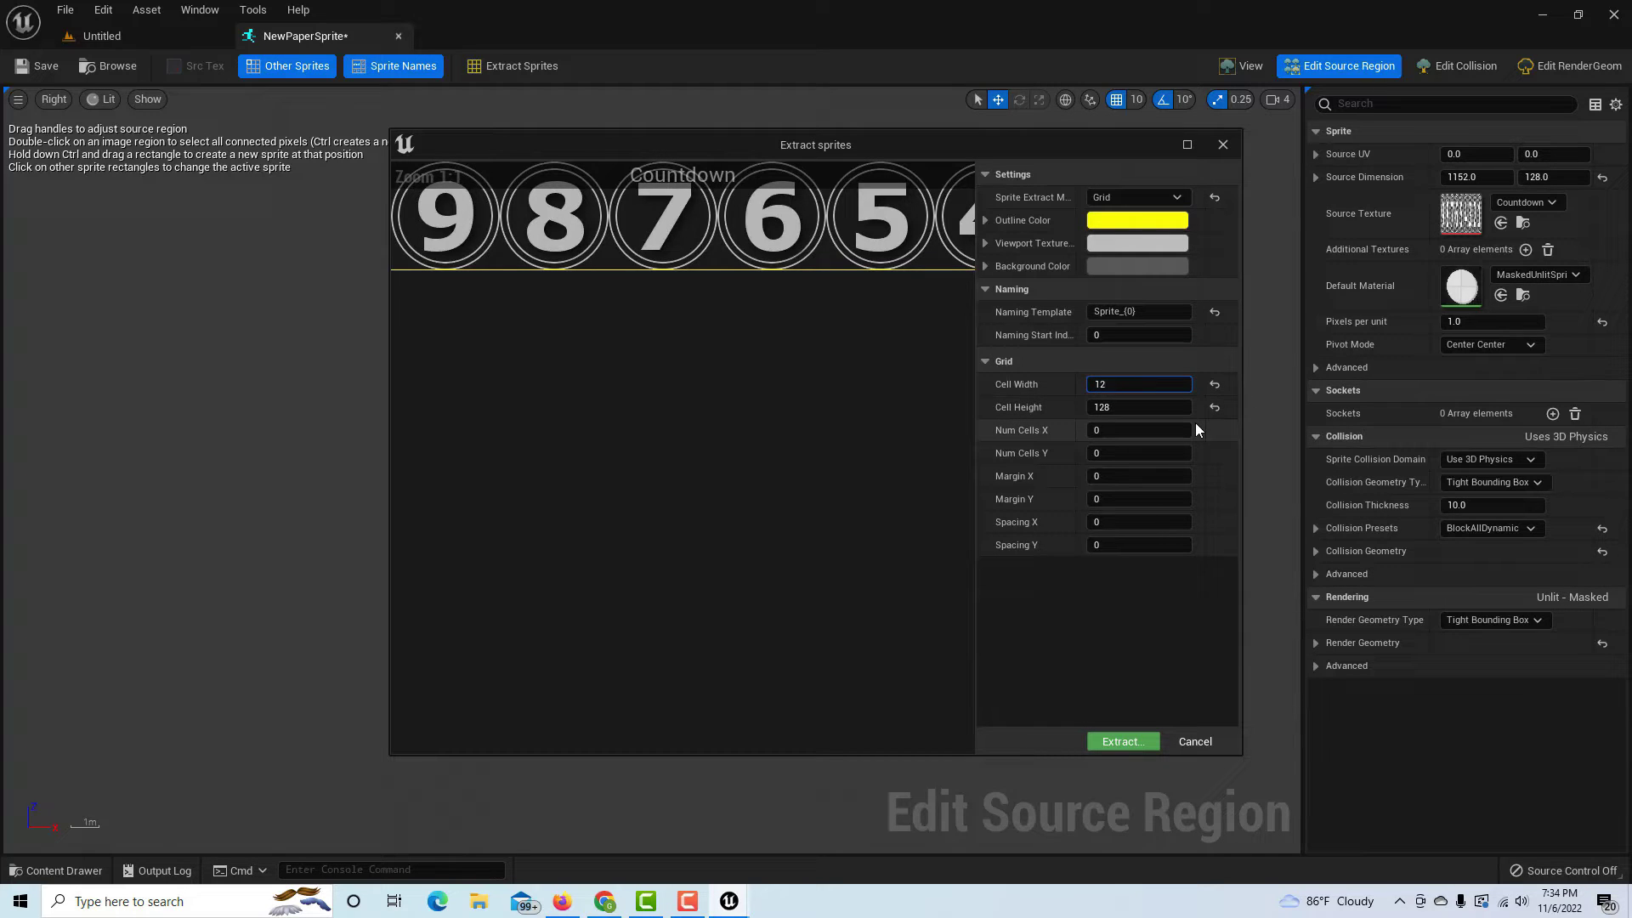
{"action": "type", "text": "8"}
{"action": "key", "text": "Return"}
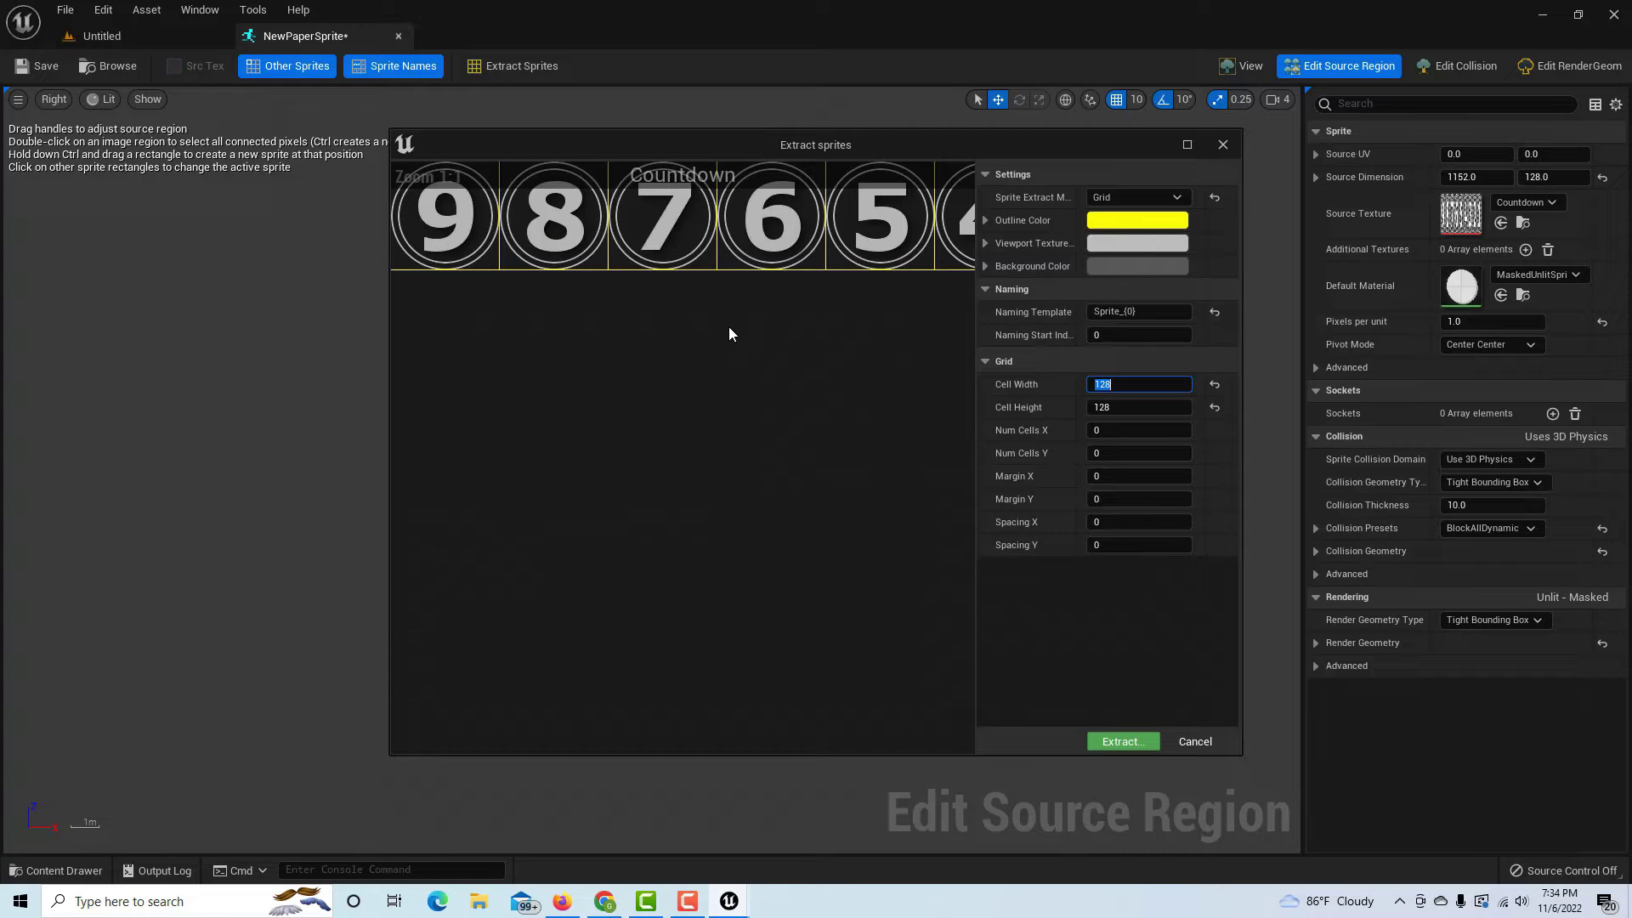
Set the extraction background colour to dark red
{"action": "left_click", "coordinate": [986, 266]}
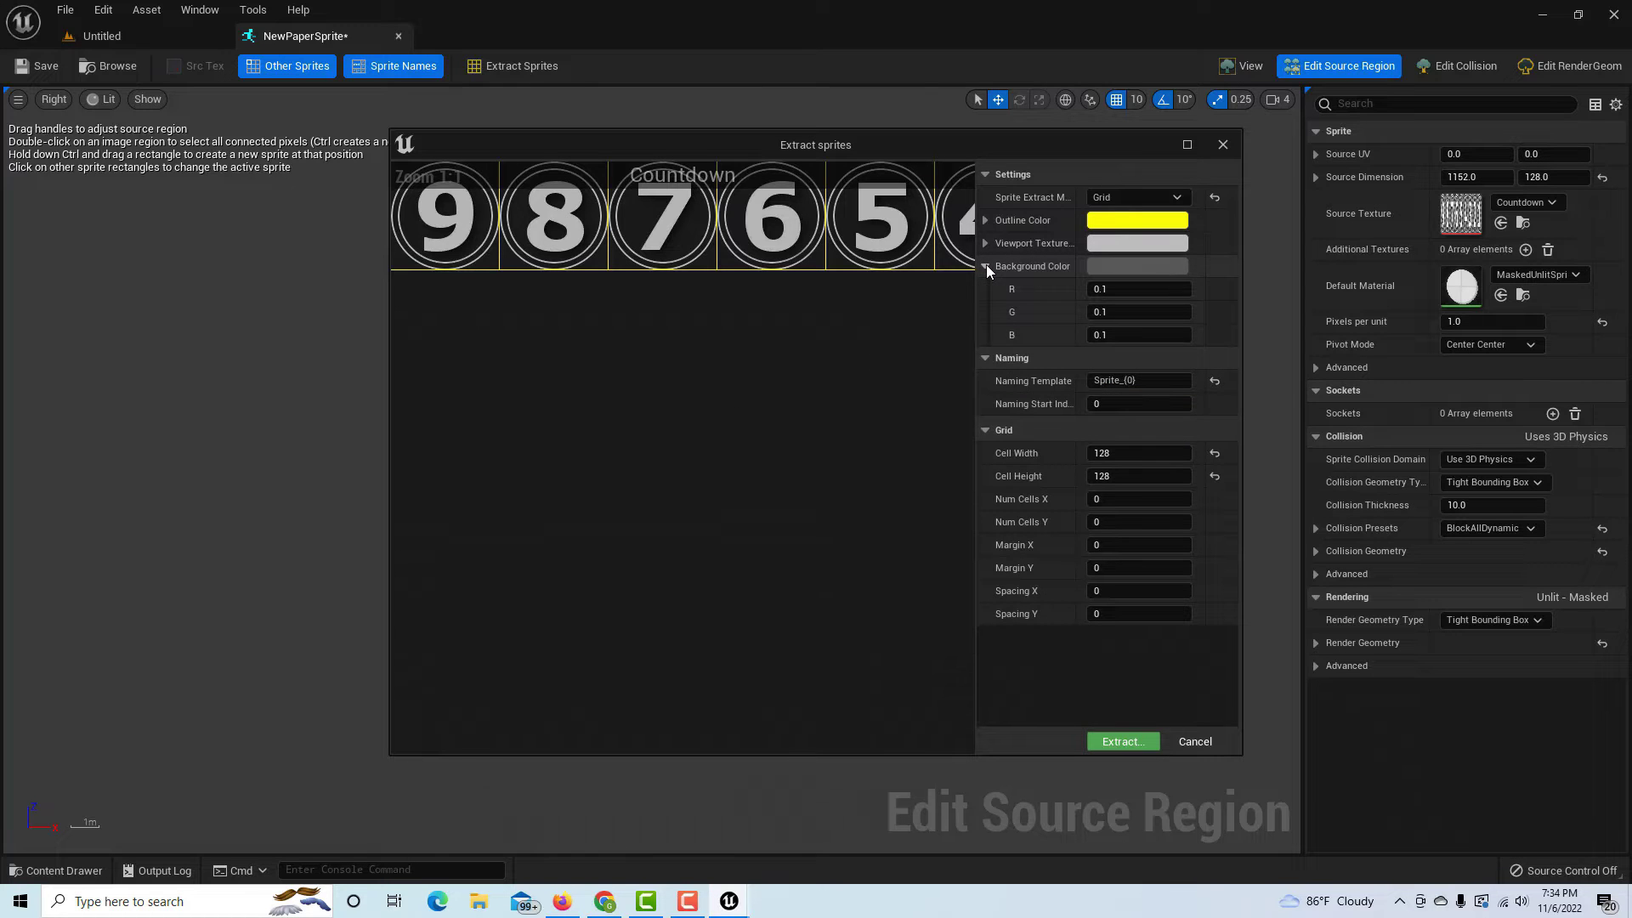
{"action": "left_click", "coordinate": [1158, 266]}
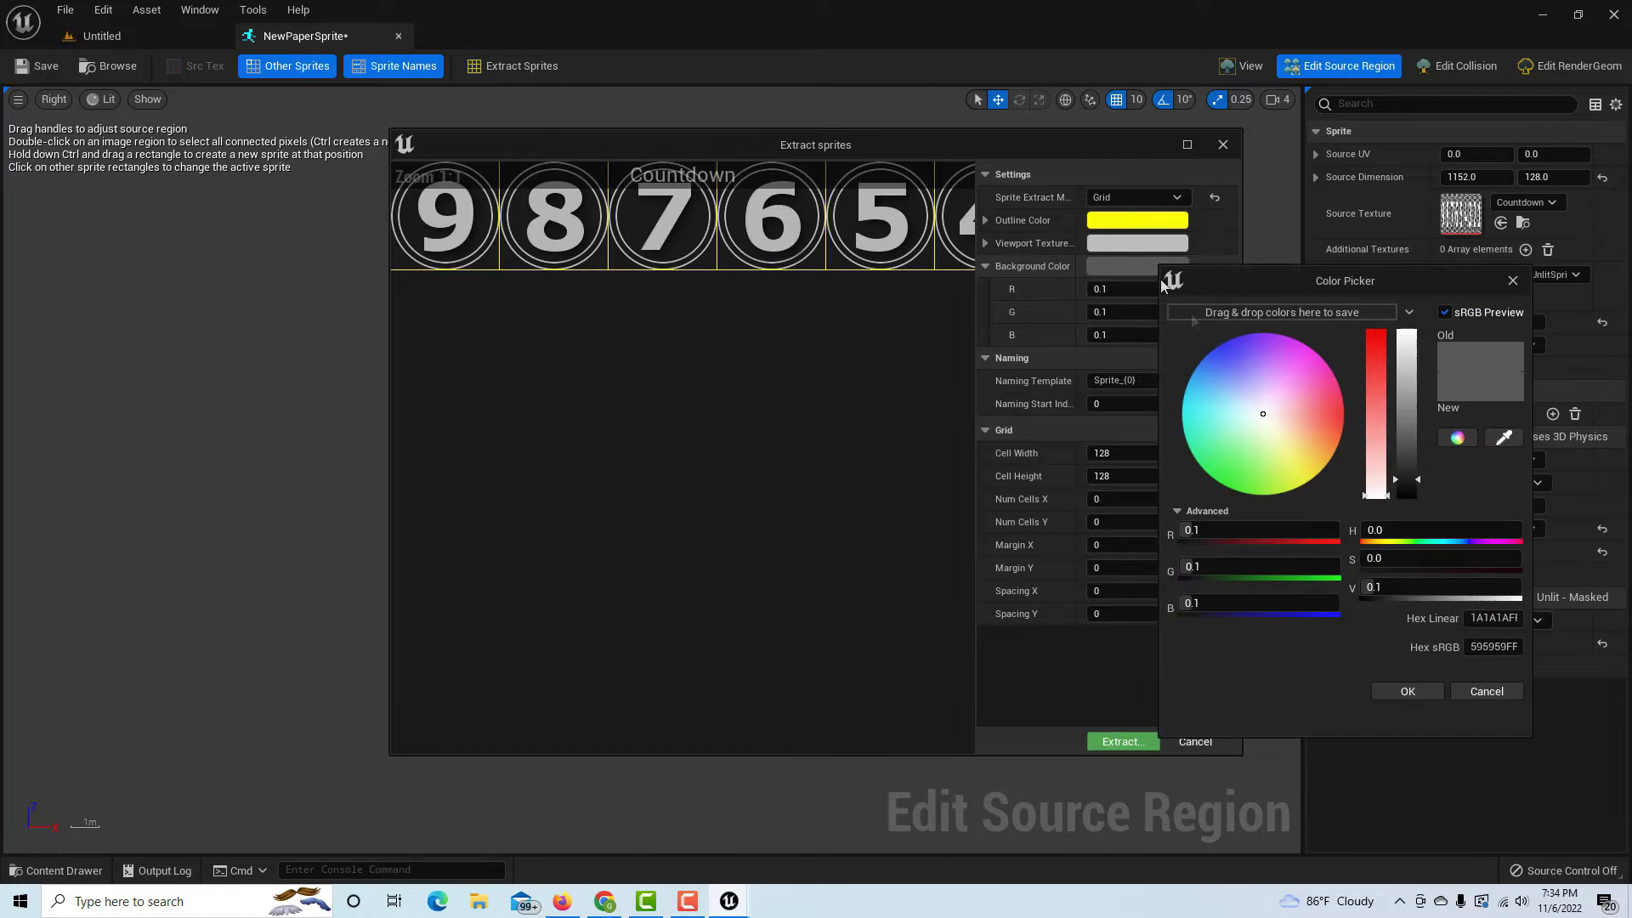
{"action": "left_click", "coordinate": [1334, 414]}
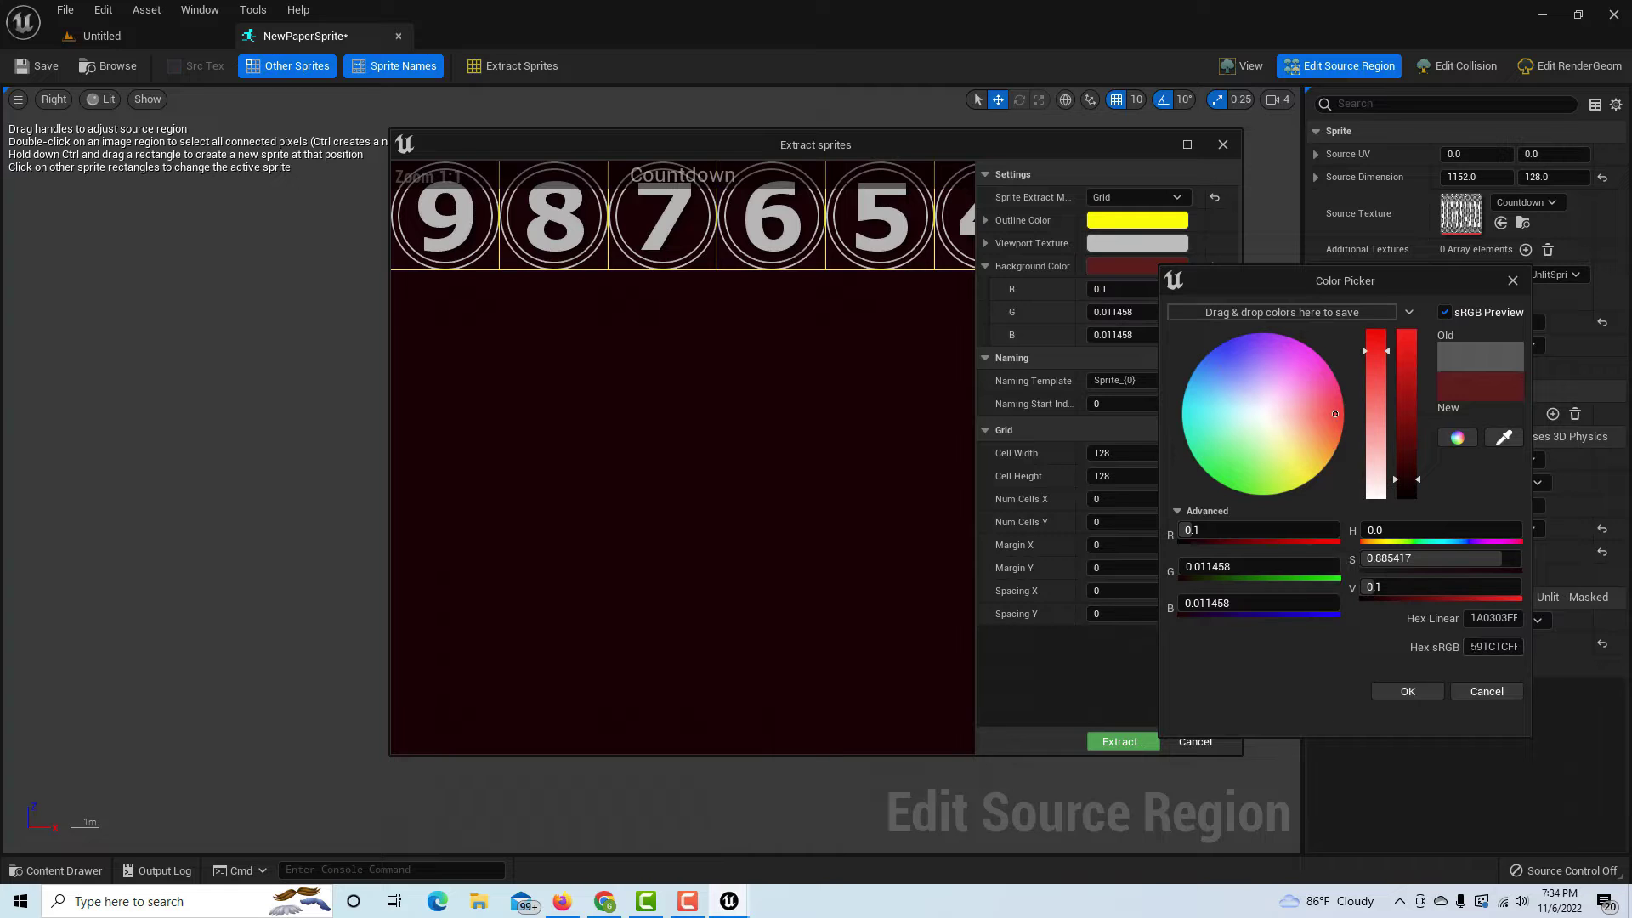
{"action": "left_click", "coordinate": [1420, 689]}
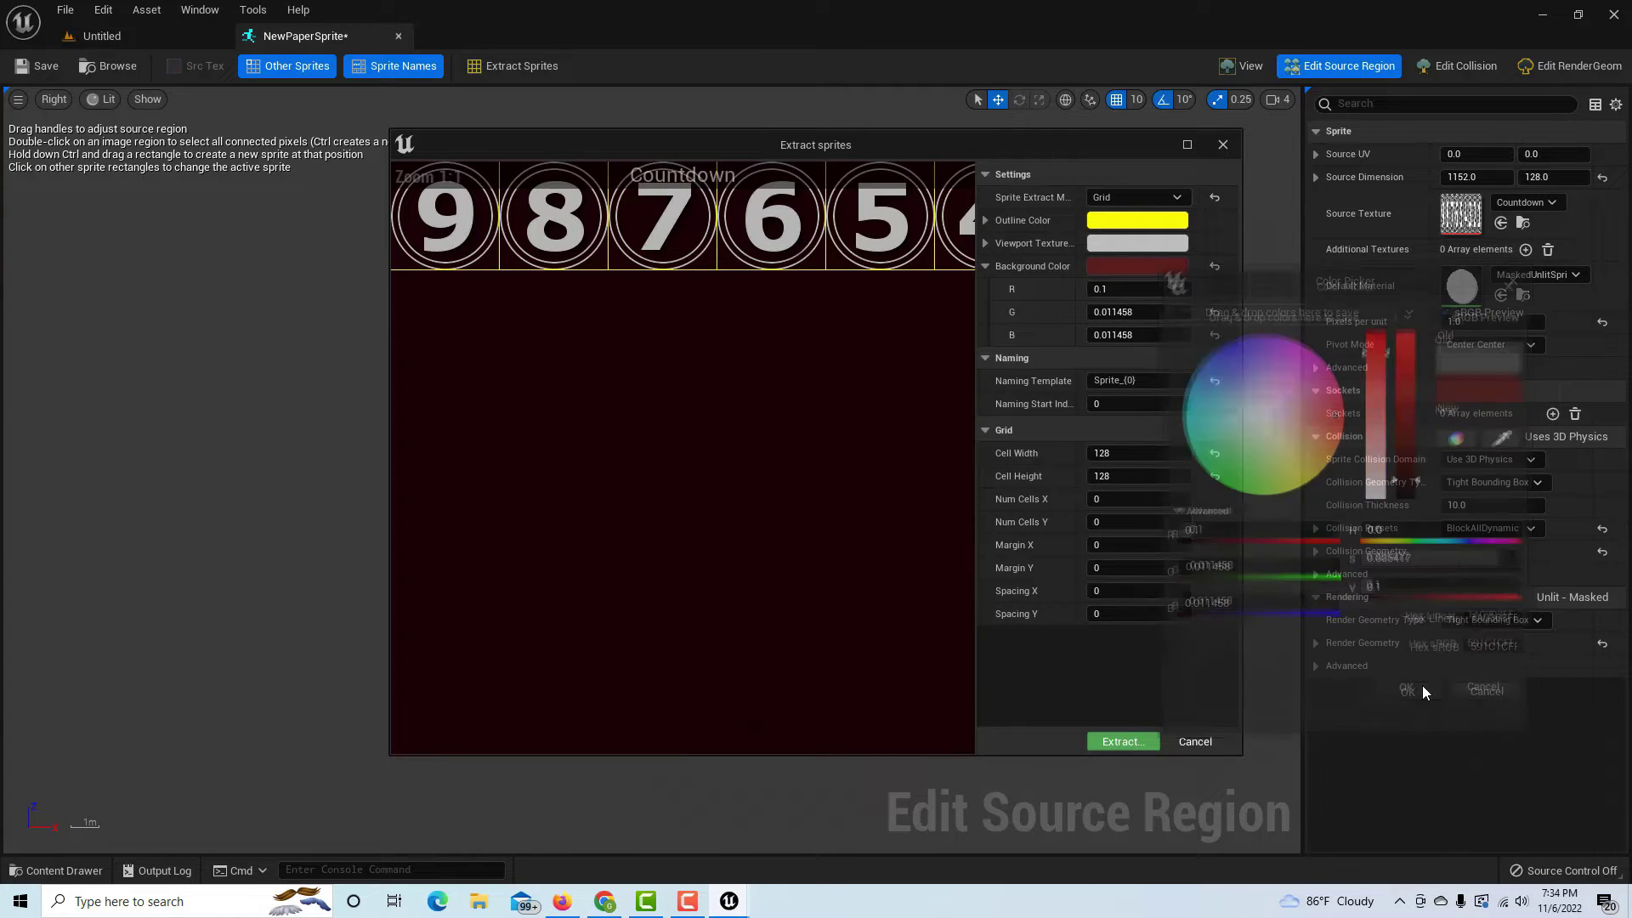
Set the viewport texture tint to green
{"action": "left_click", "coordinate": [985, 244]}
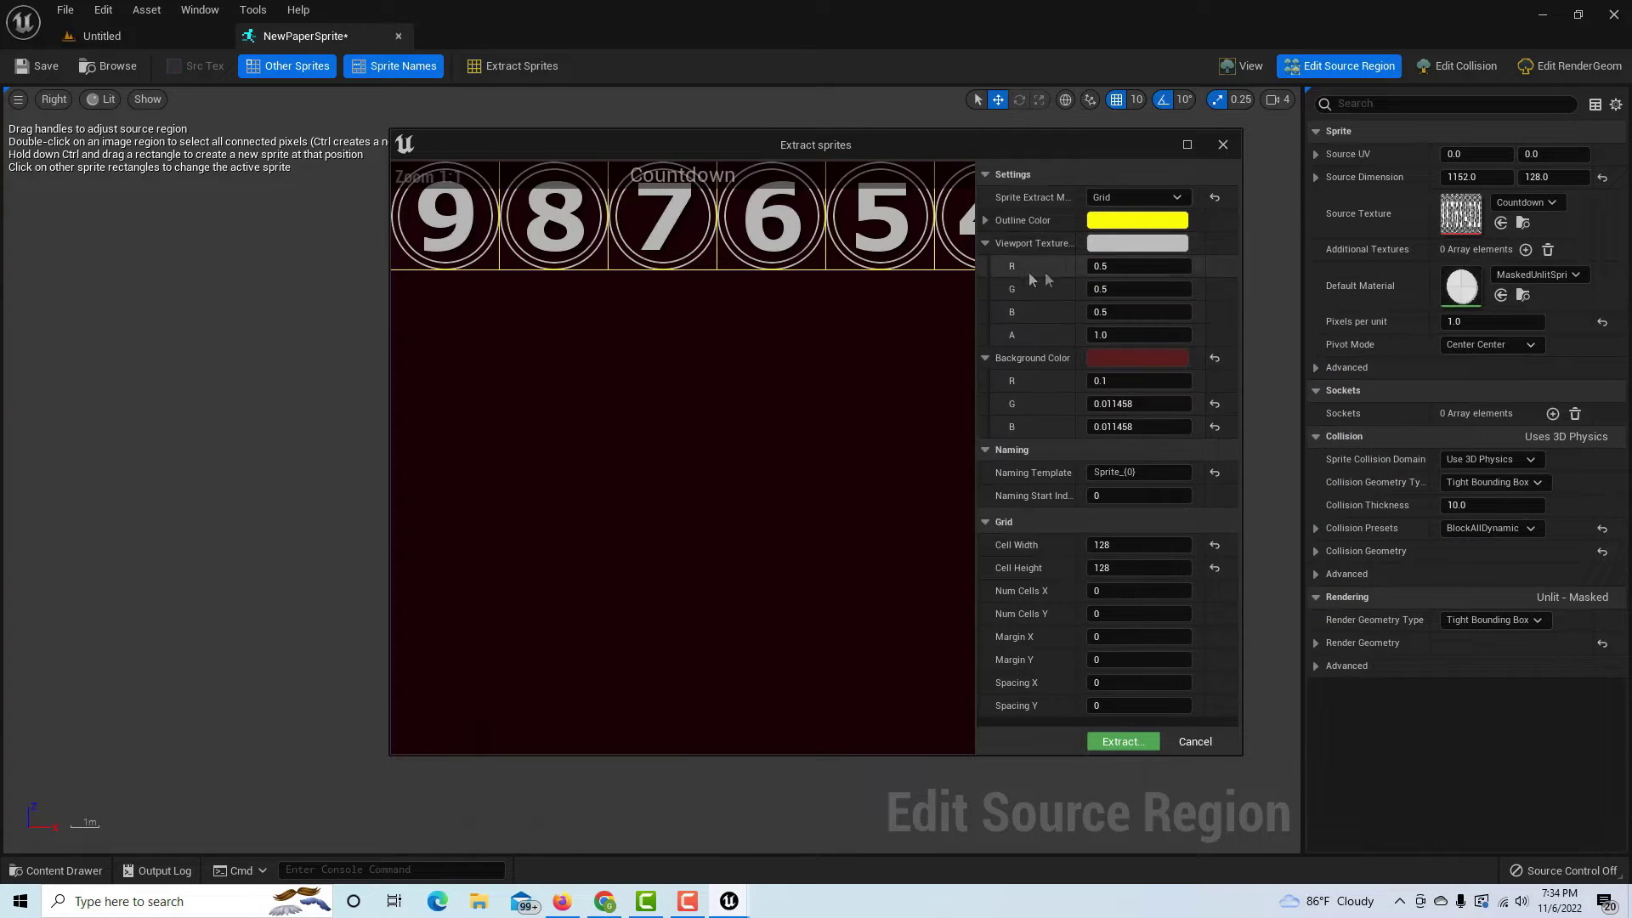
{"action": "left_click", "coordinate": [1130, 243]}
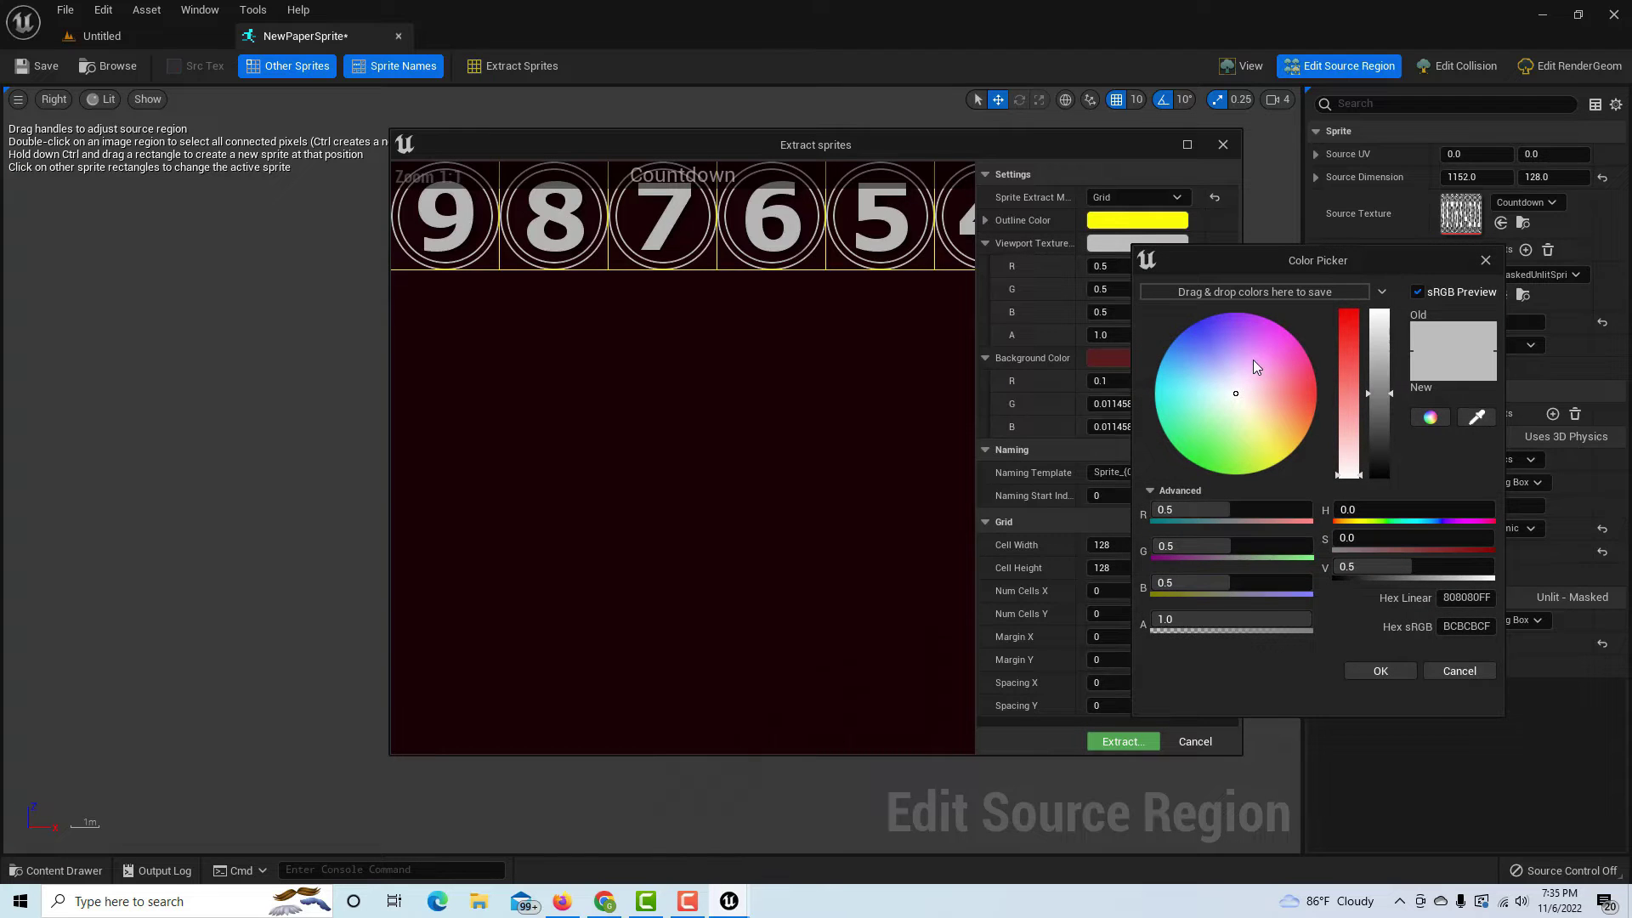
{"action": "left_click", "coordinate": [1205, 336]}
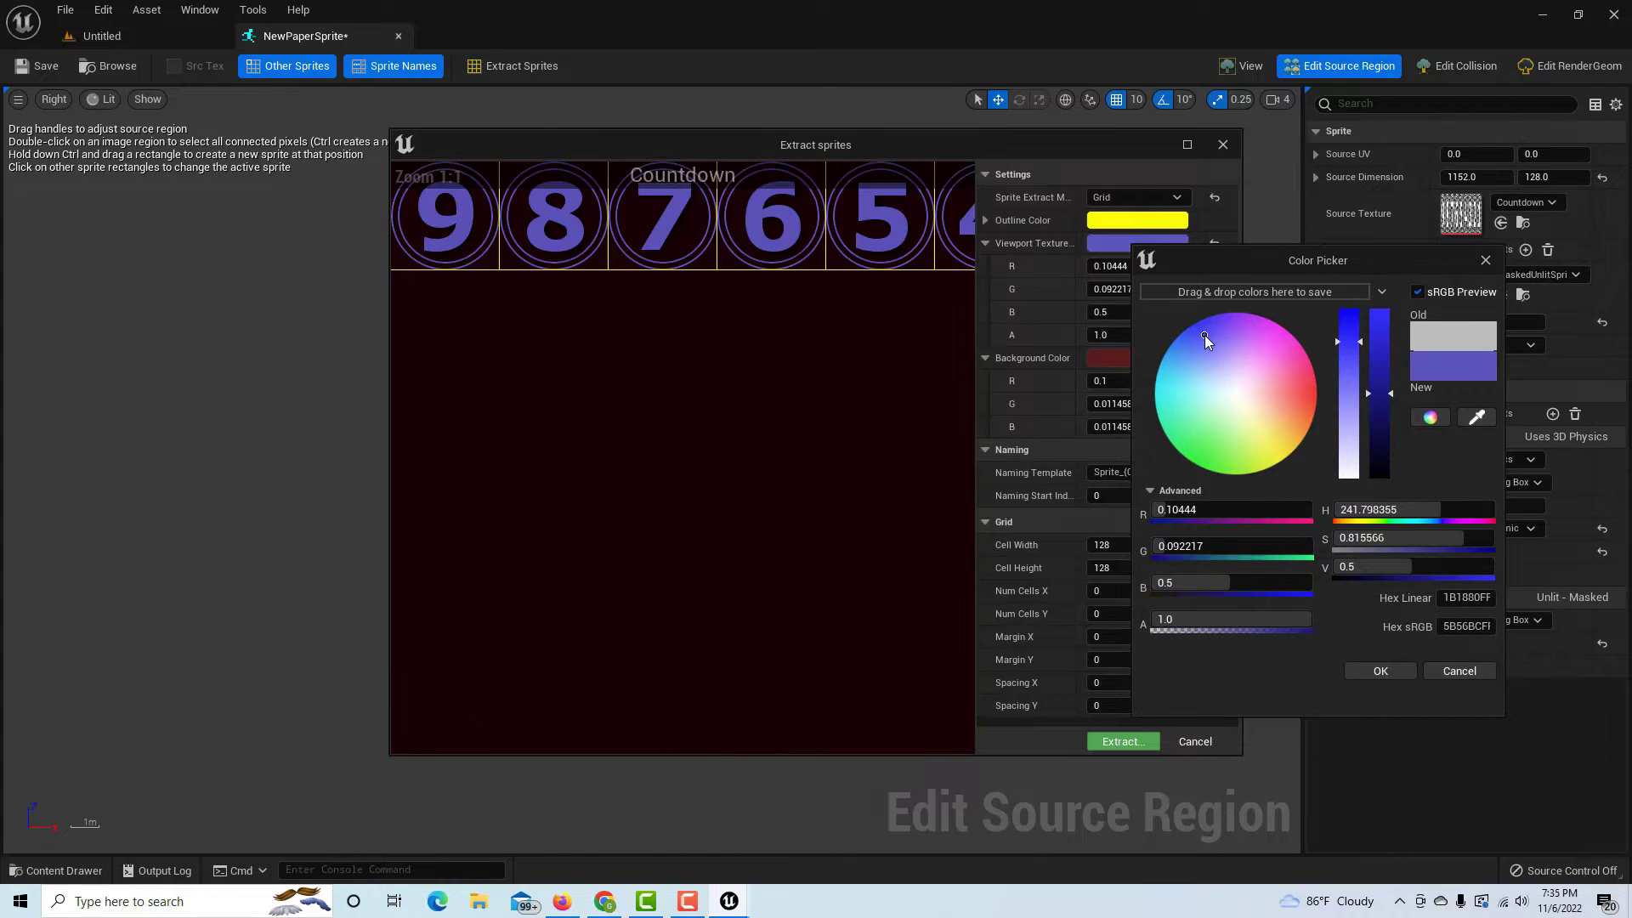
{"action": "left_click", "coordinate": [1258, 449]}
{"action": "left_click", "coordinate": [1217, 457]}
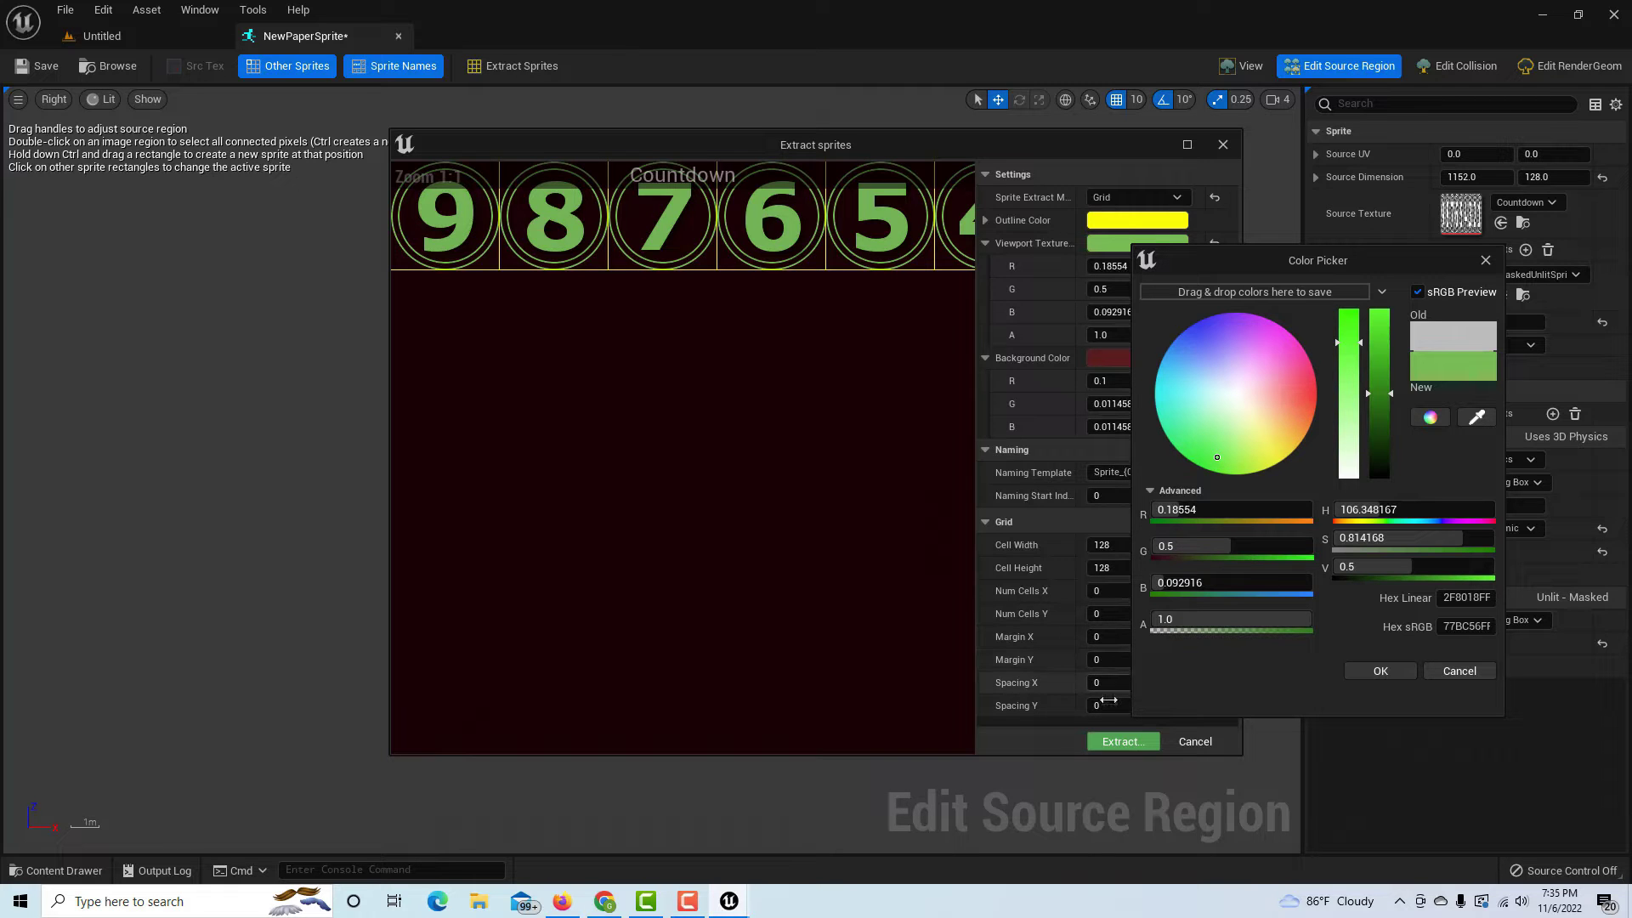
{"action": "left_click", "coordinate": [1385, 670]}
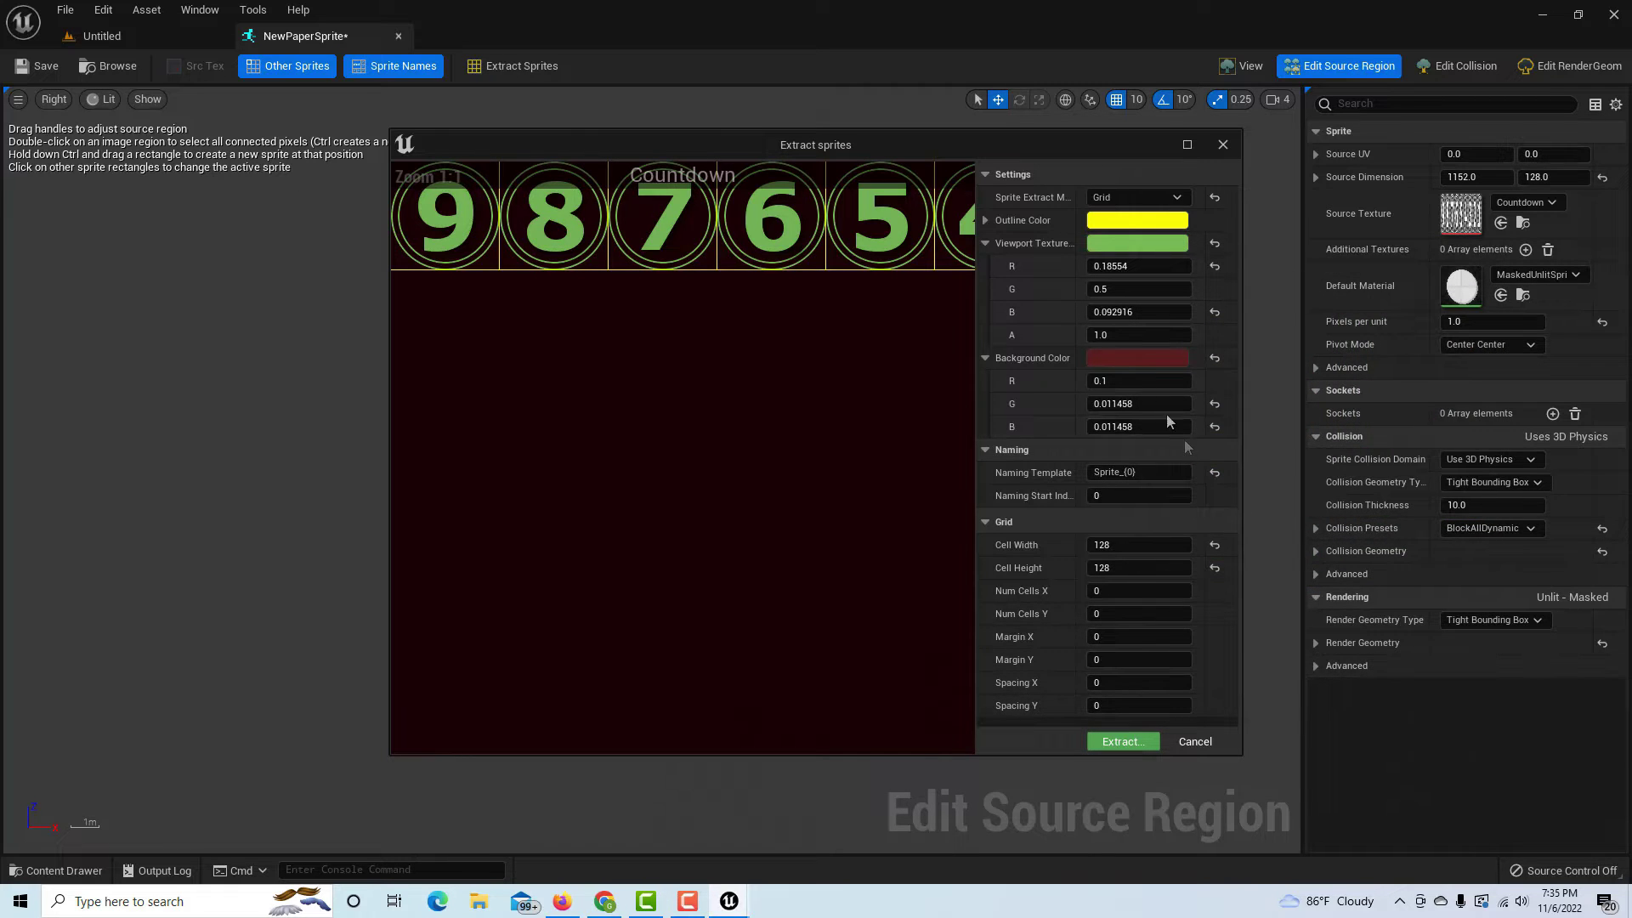
Change the background colour to grey and extract the grid cells as sprites
{"action": "left_click", "coordinate": [1156, 360]}
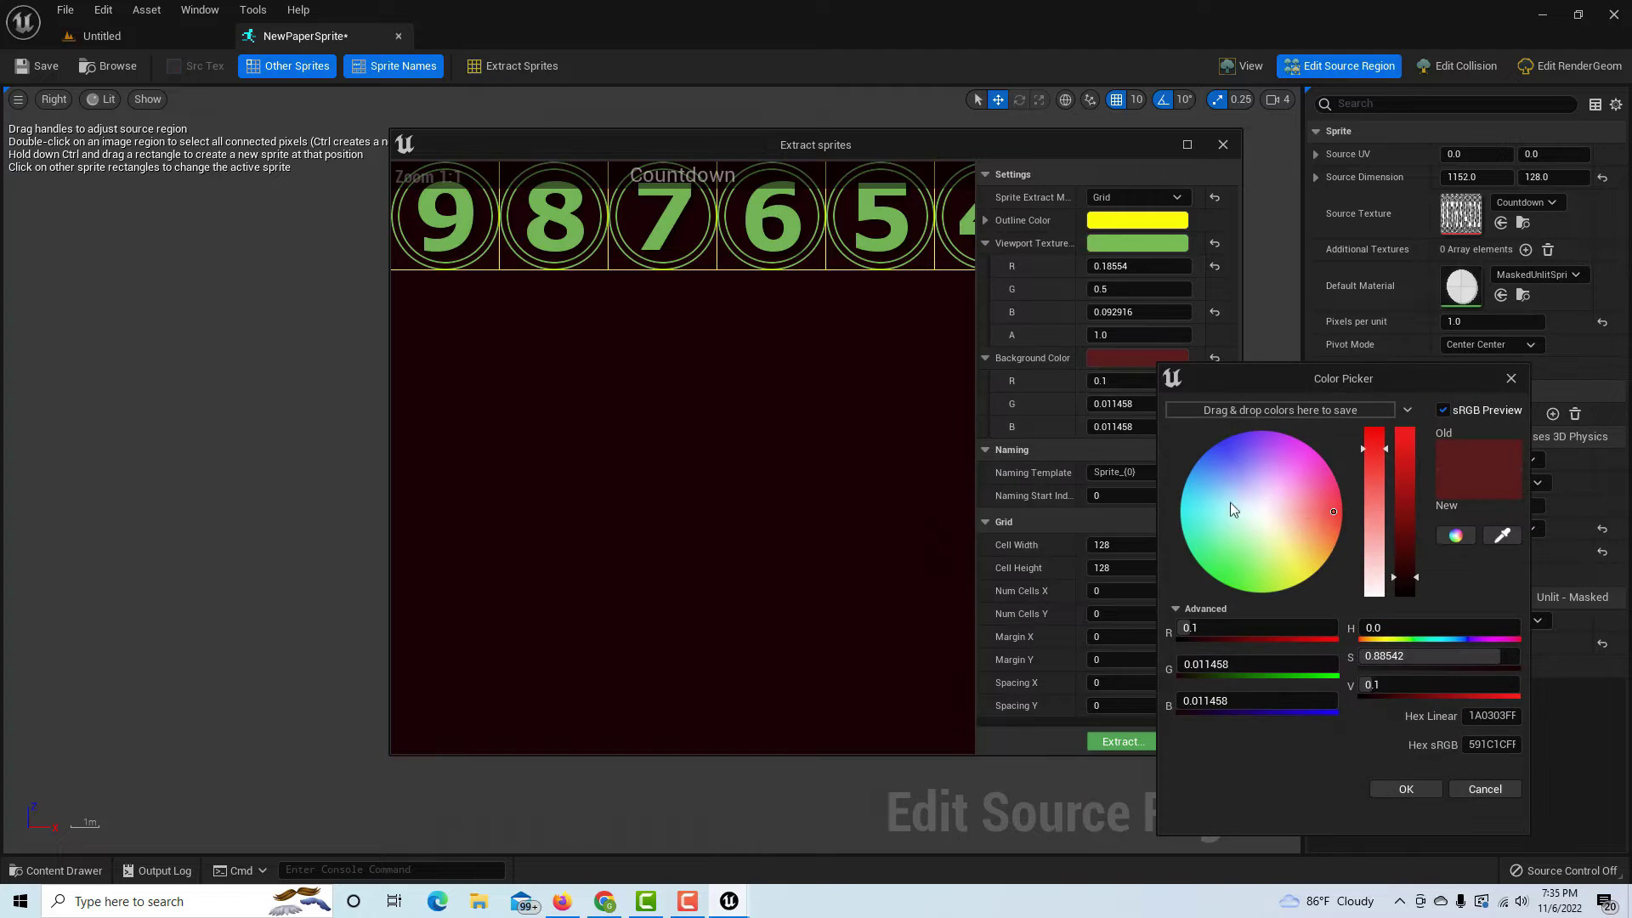
{"action": "left_click_drag", "start_coordinate": [1377, 453], "coordinate": [1385, 592]}
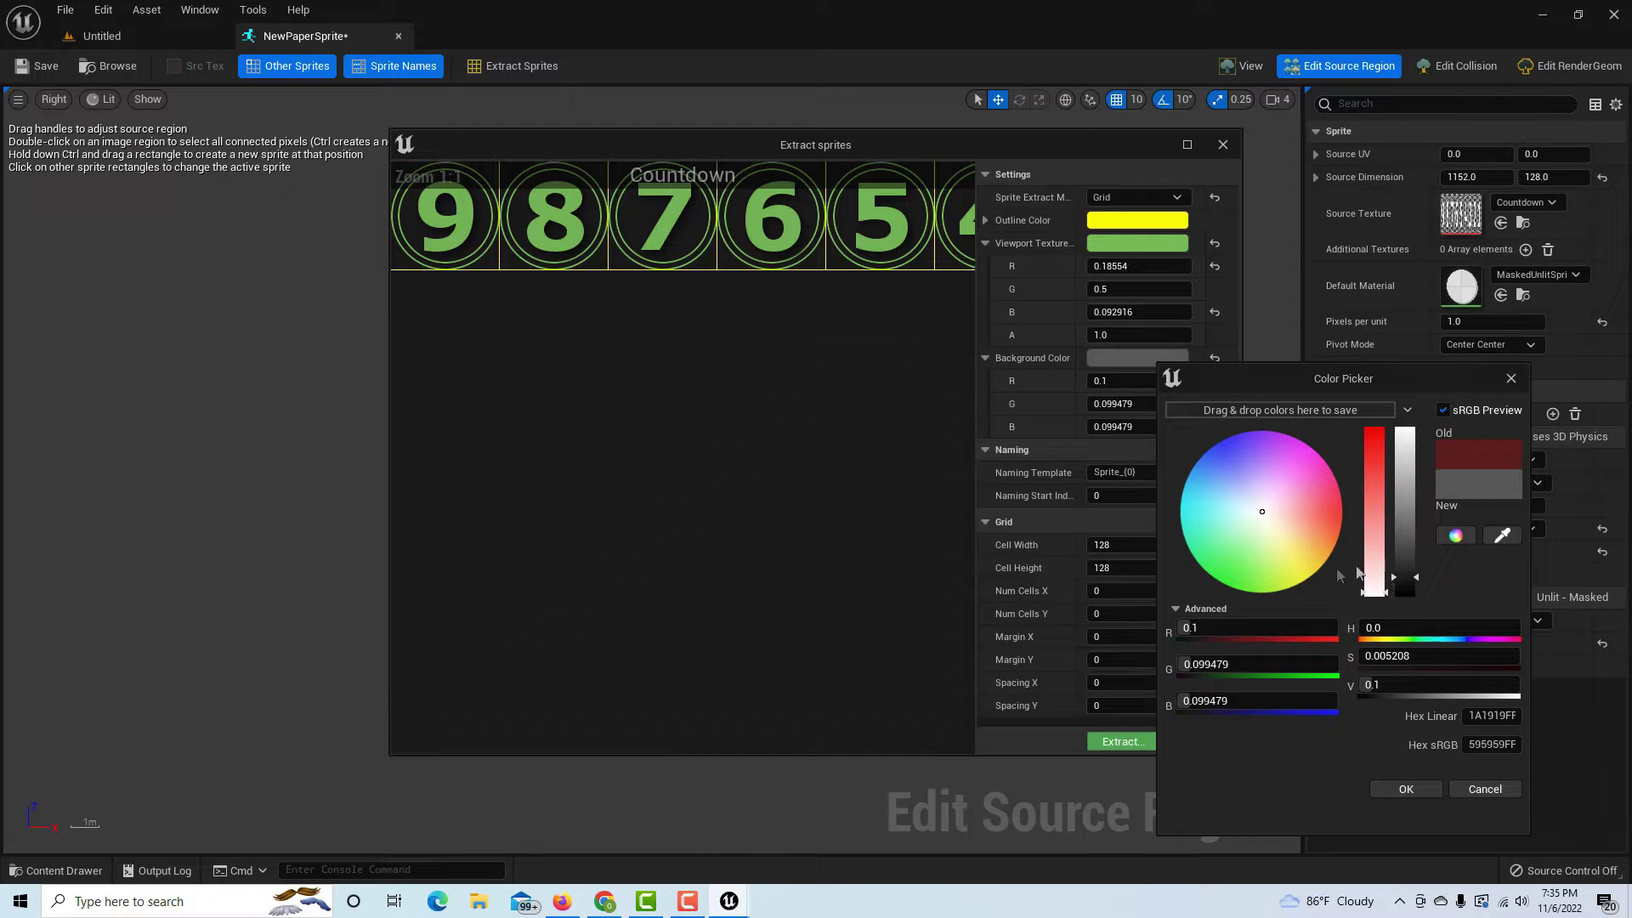
{"action": "left_click", "coordinate": [1405, 789]}
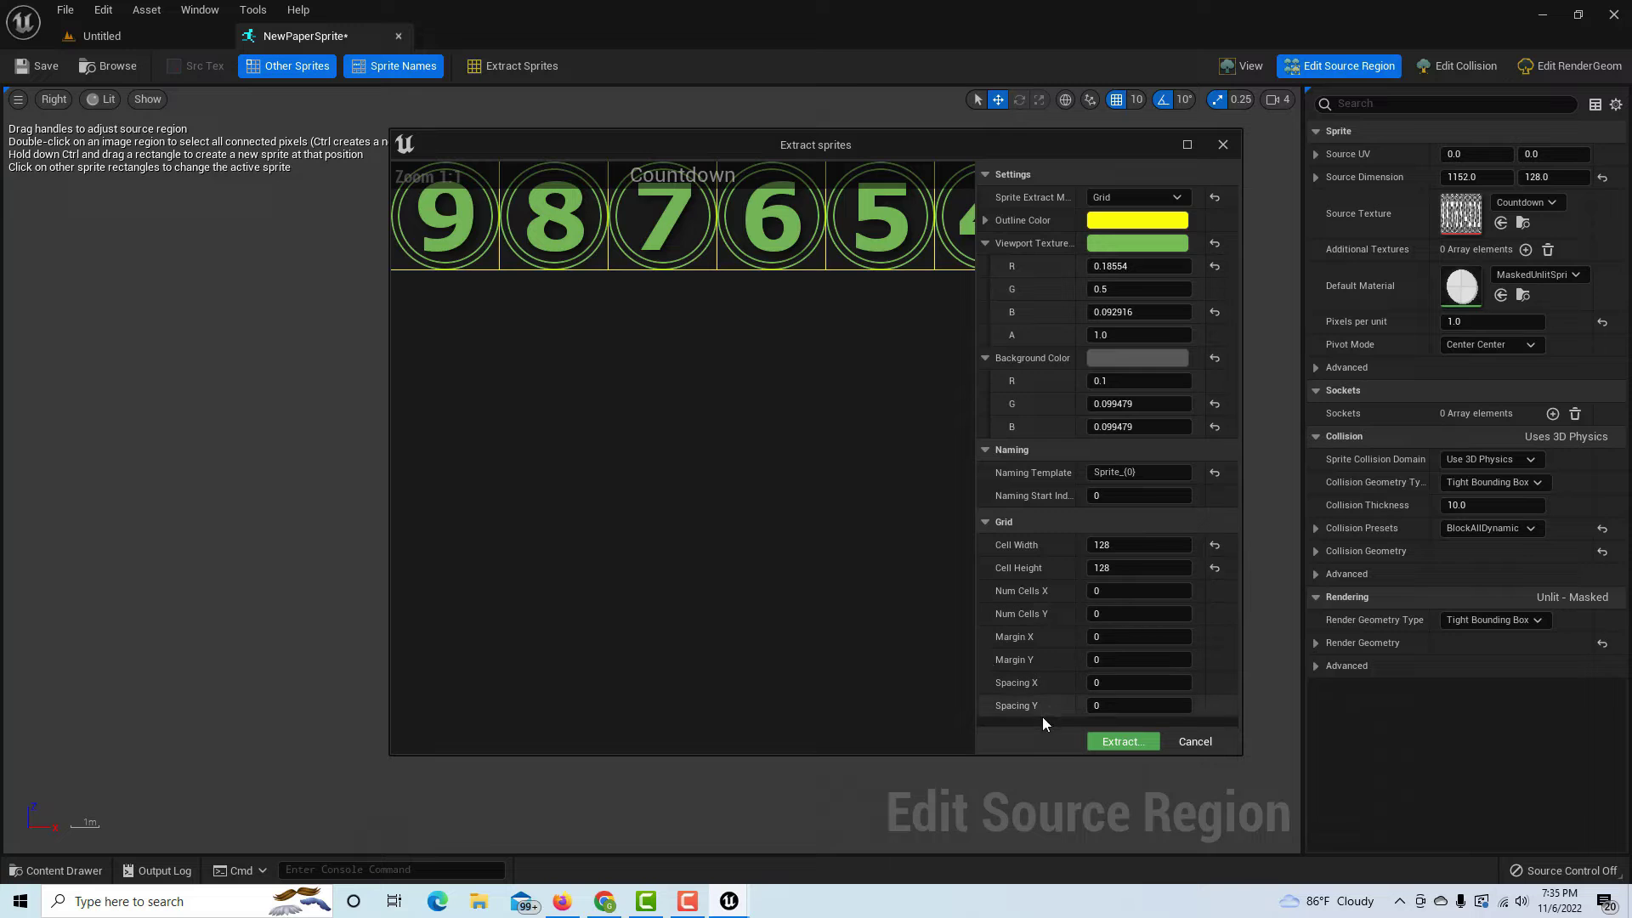
{"action": "left_click", "coordinate": [1123, 742]}
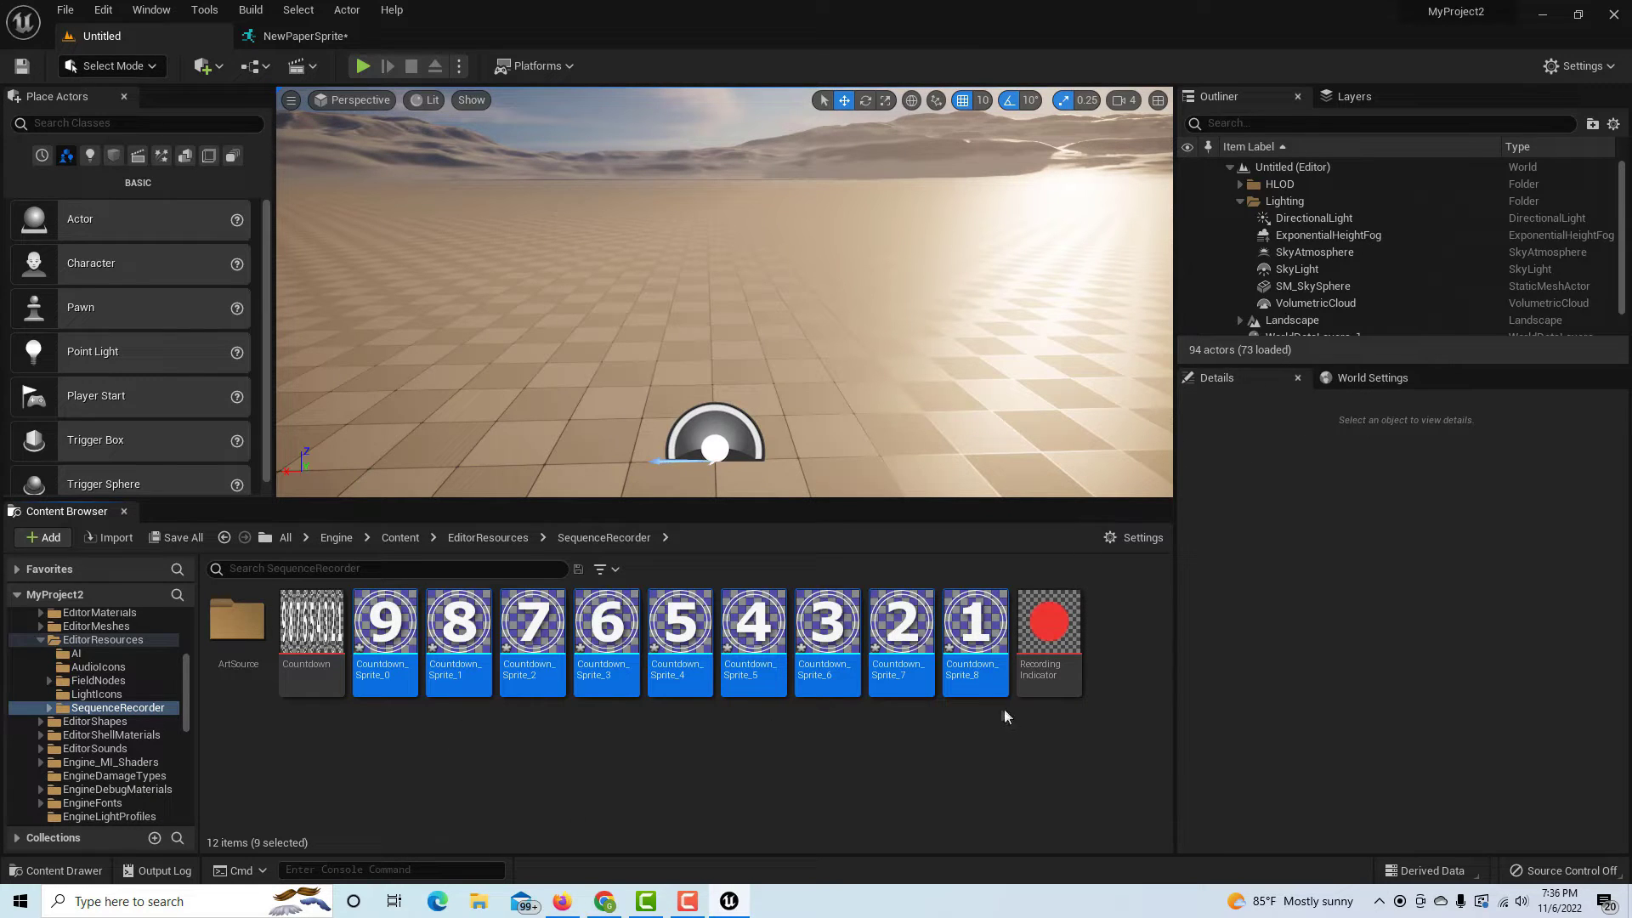
Create a Paper Flipbook named NewPaperFlipbook and open it in the flipbook editor
{"action": "right_click", "coordinate": [522, 736]}
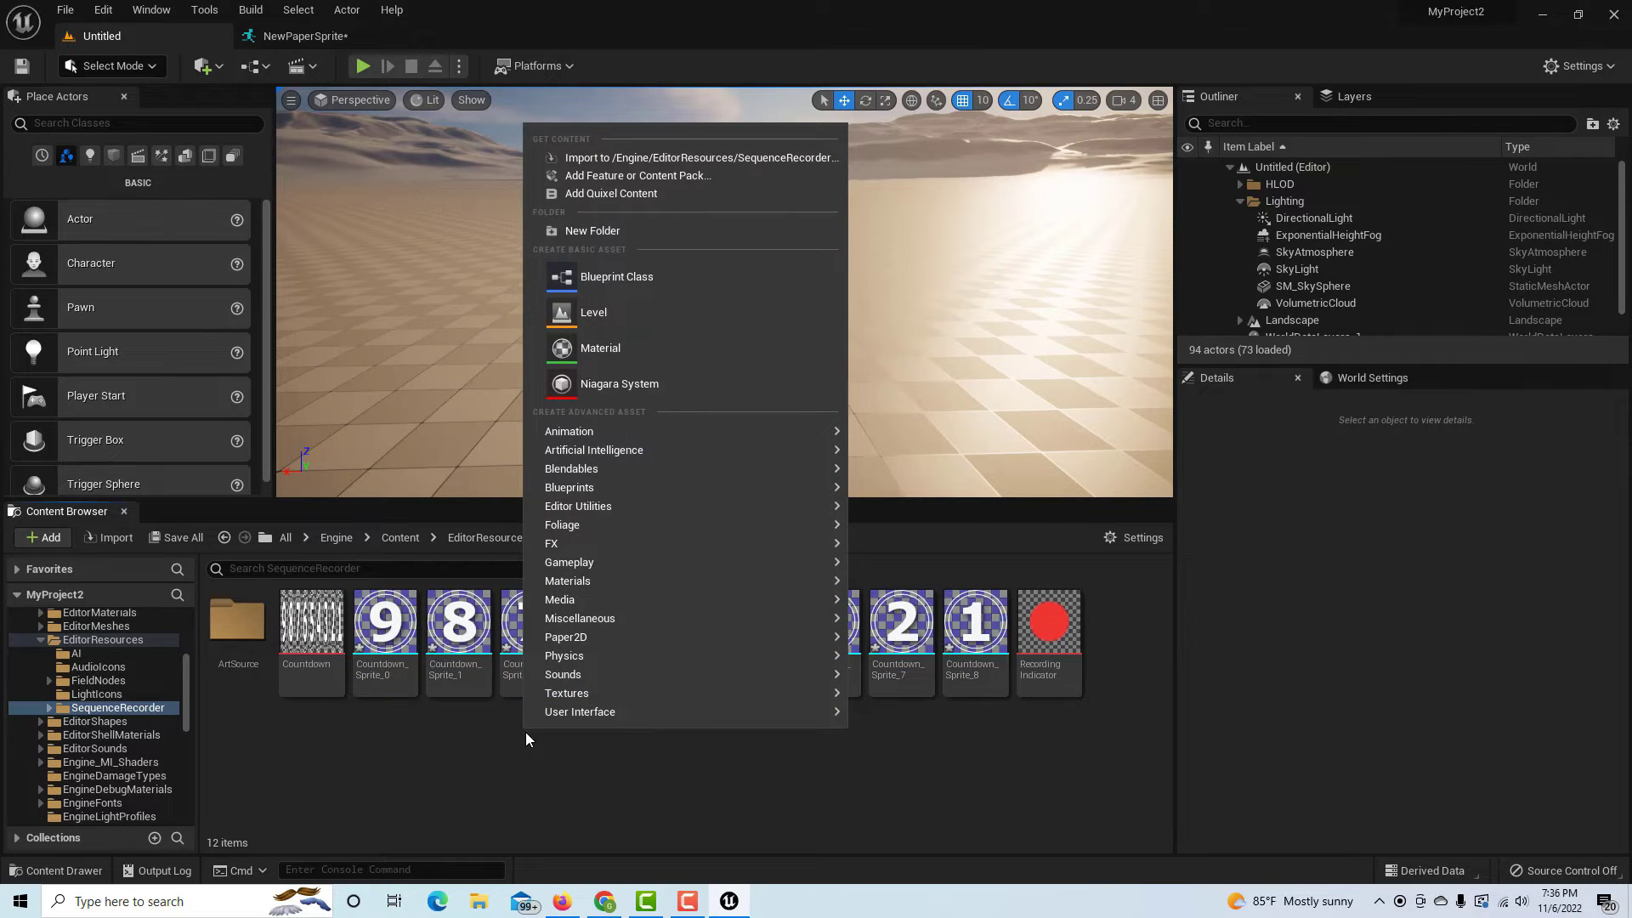
{"action": "mouse_move", "coordinate": [595, 639]}
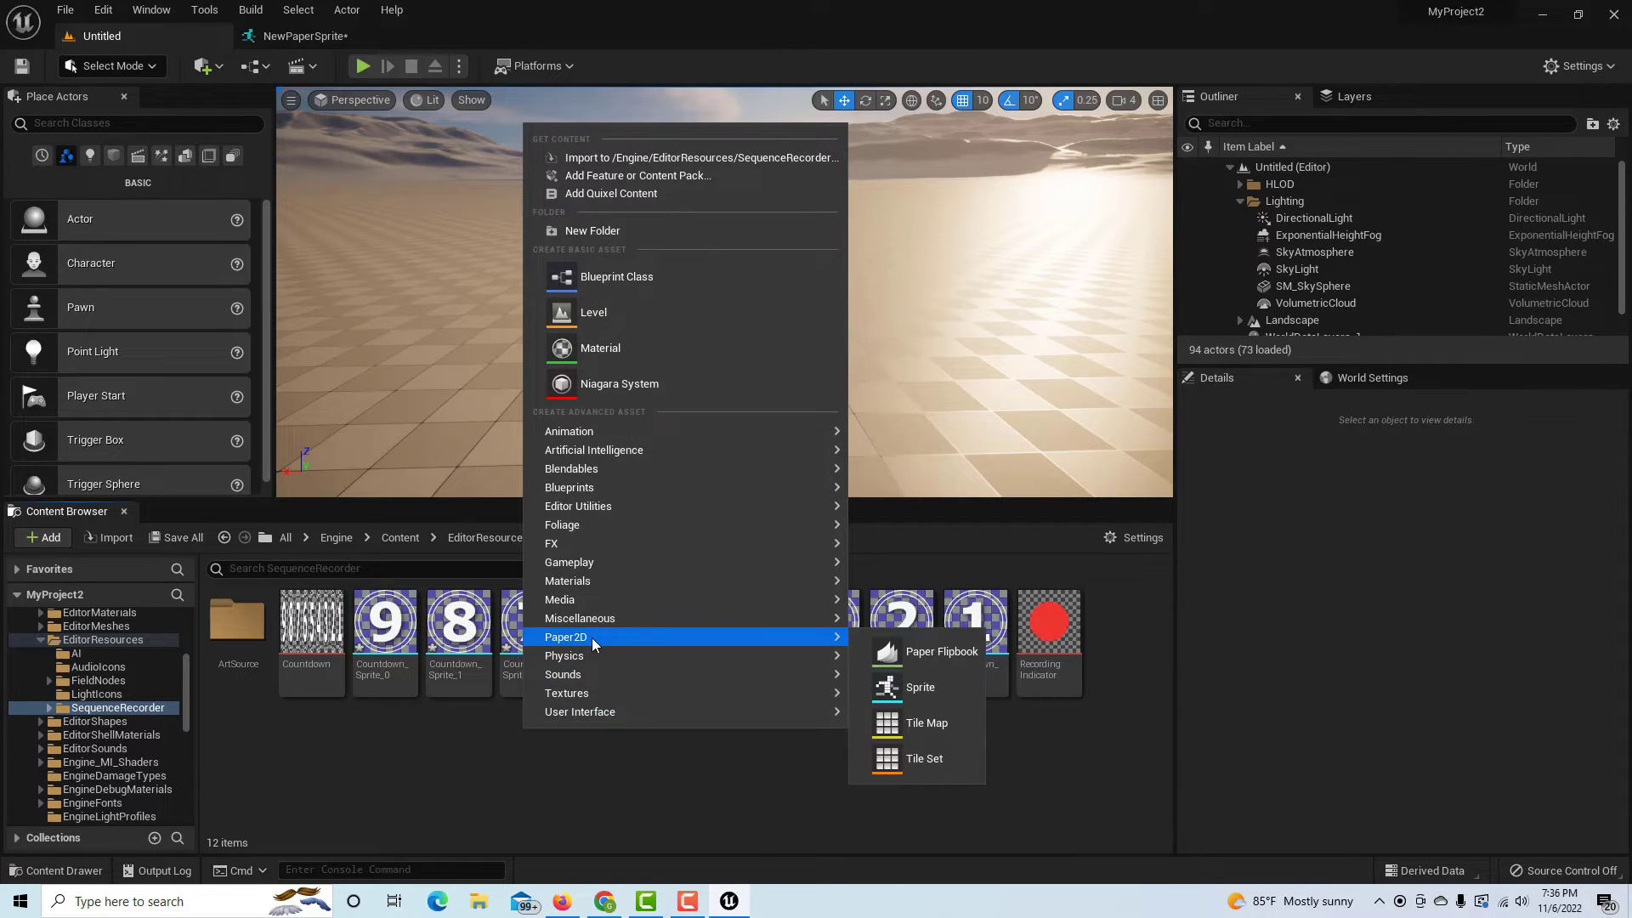
{"action": "left_click", "coordinate": [935, 654]}
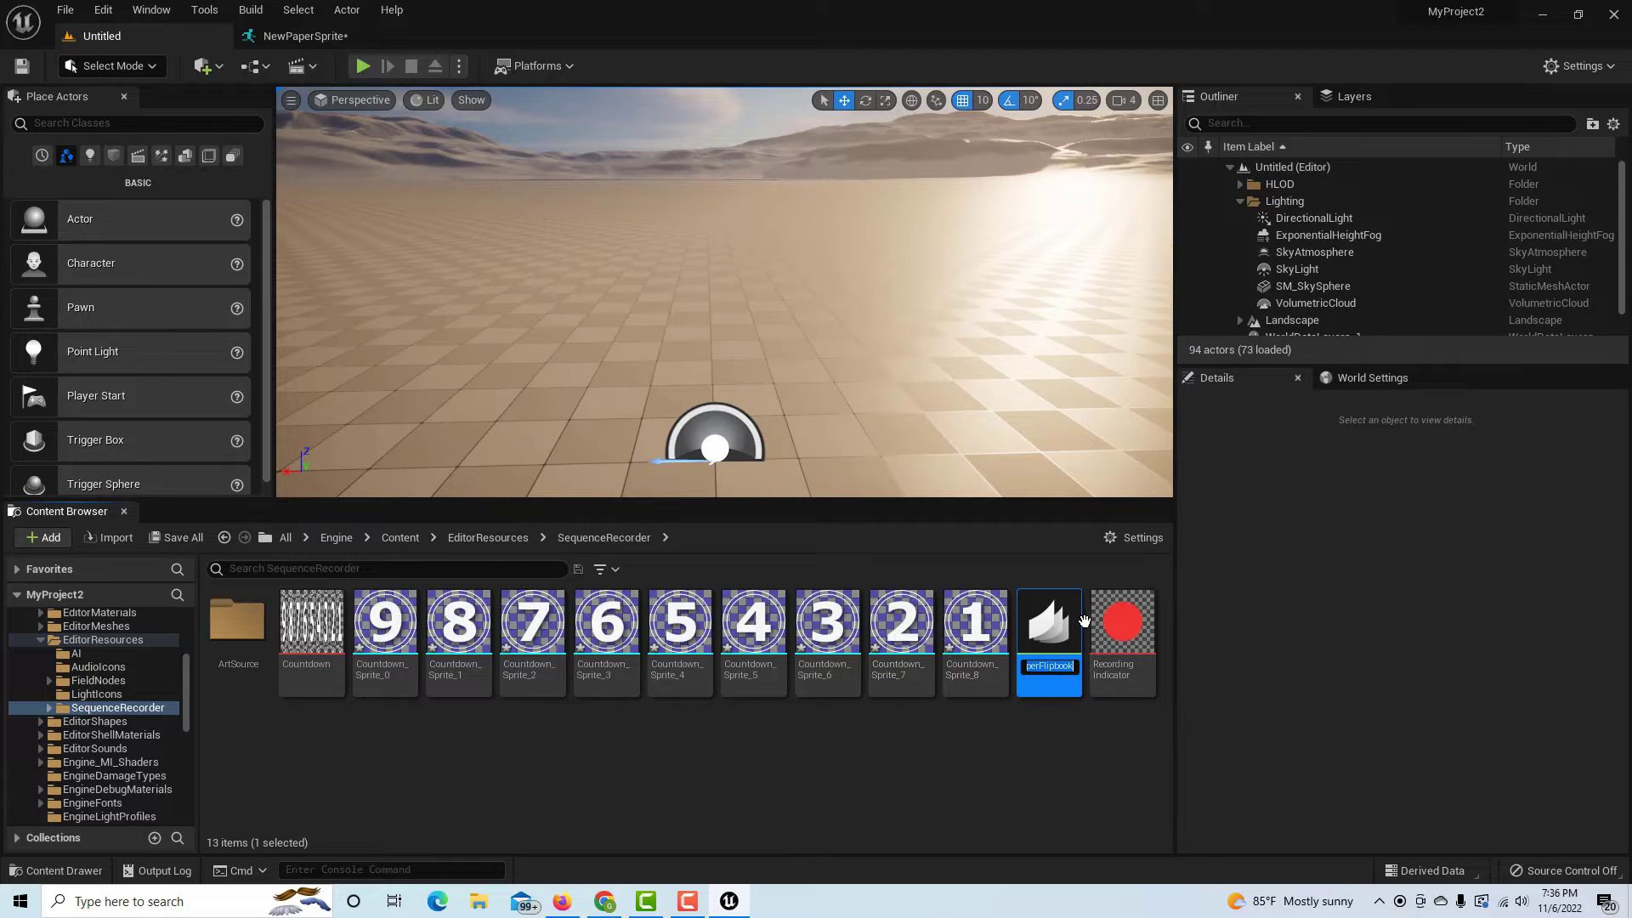
{"action": "double_click", "coordinate": [1057, 629]}
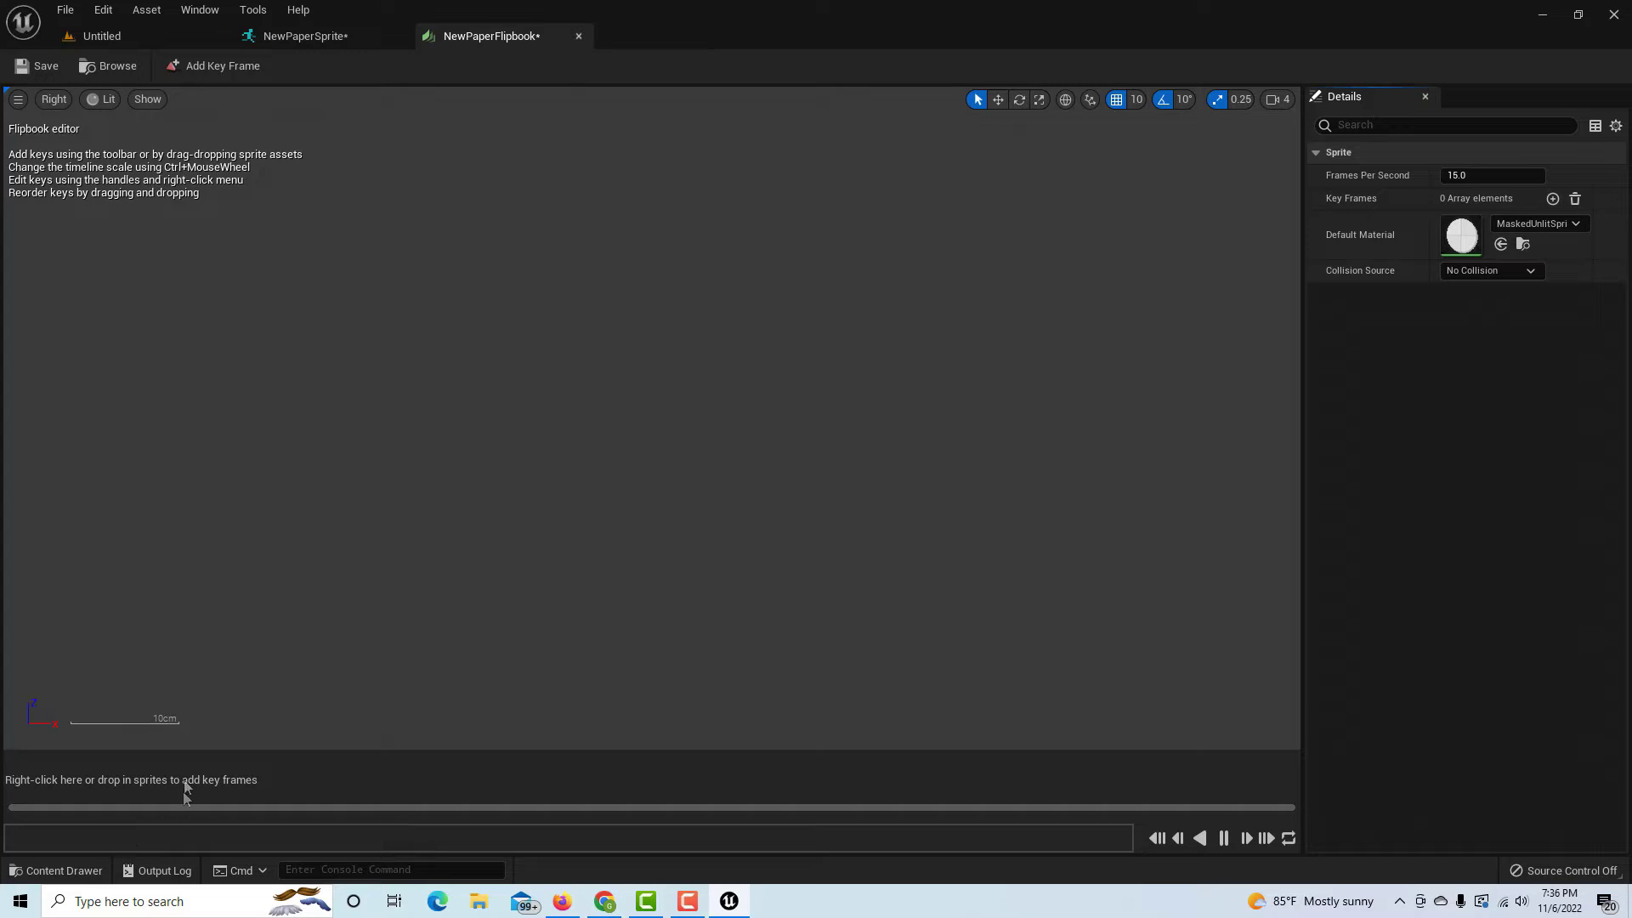
Add four key frames to the flipbook timeline, pausing playback along the way
{"action": "right_click", "coordinate": [297, 780]}
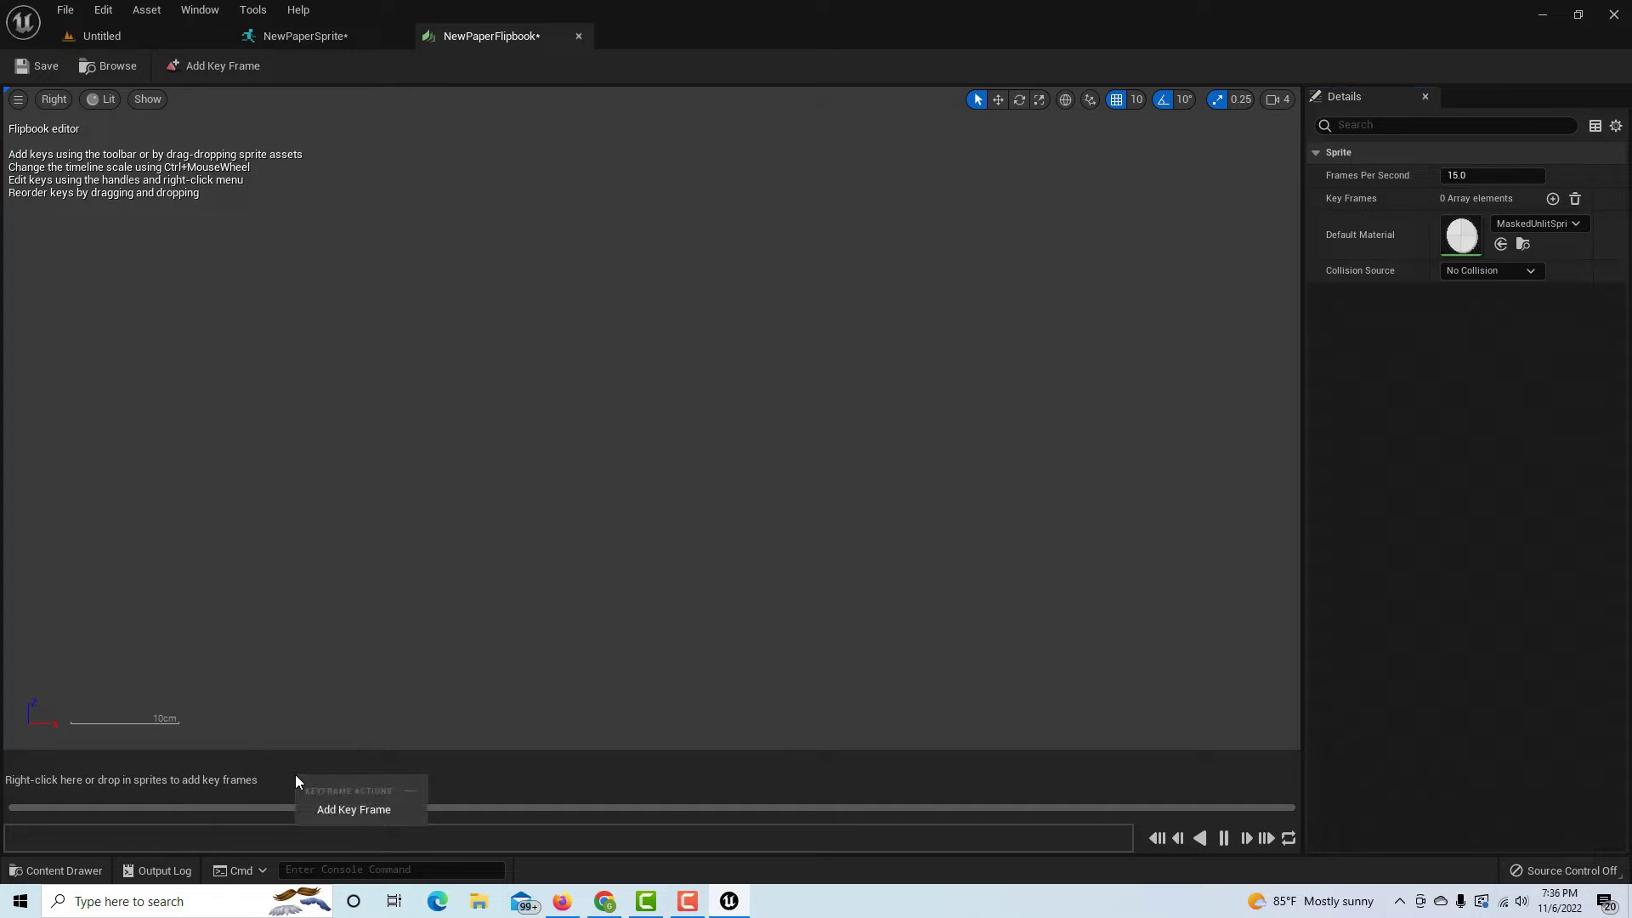
{"action": "left_click", "coordinate": [353, 809]}
{"action": "right_click", "coordinate": [221, 768]}
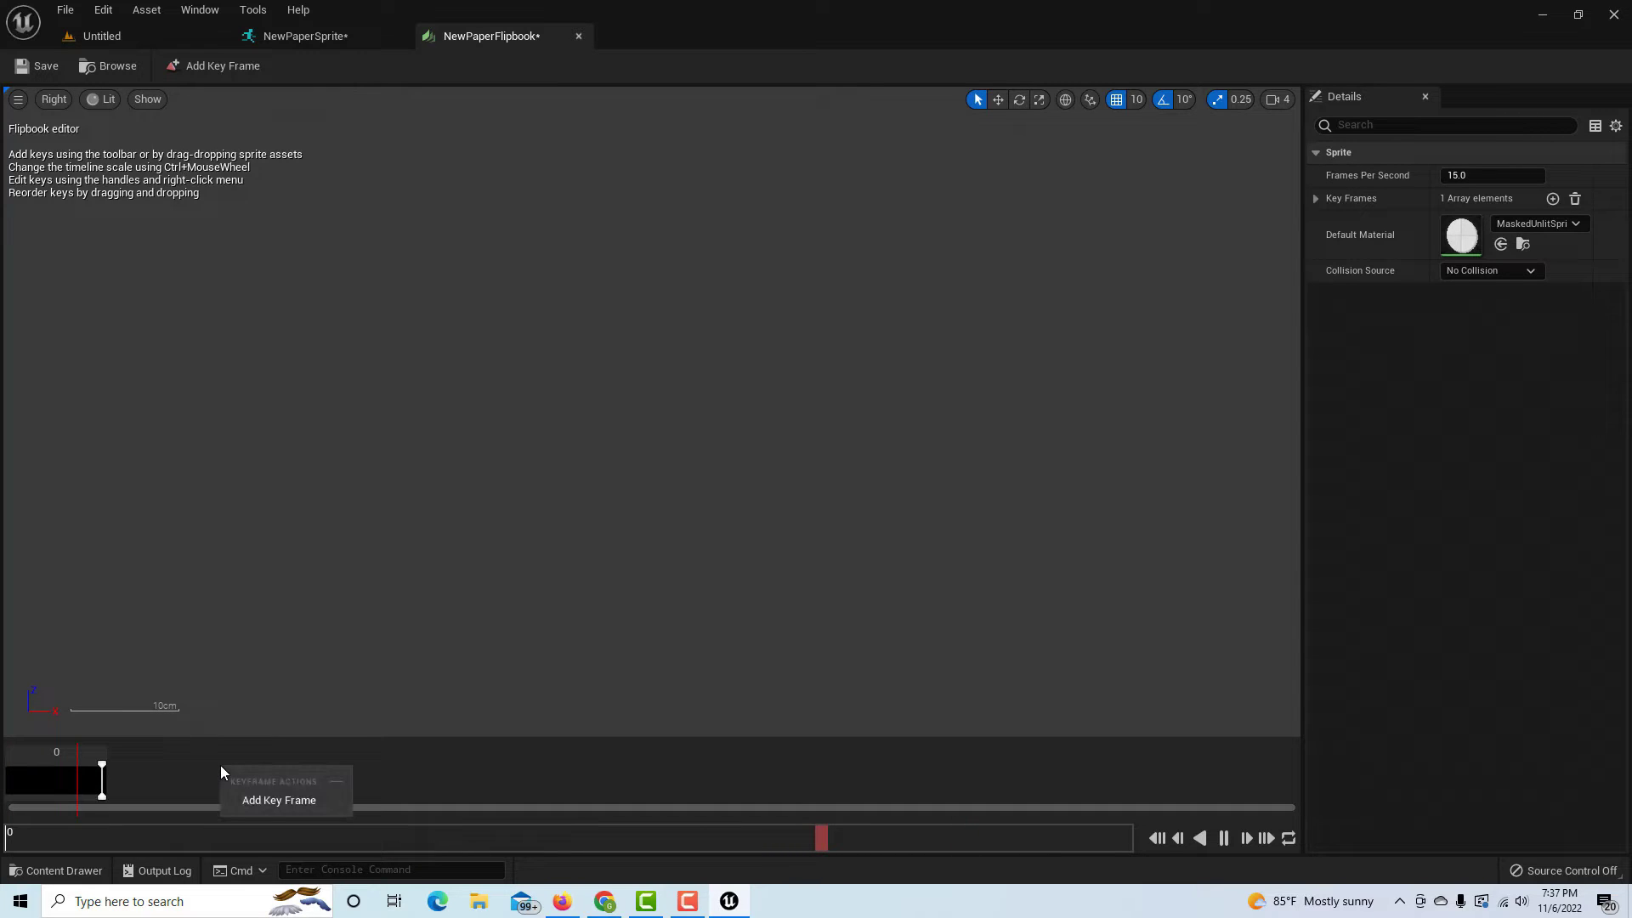
{"action": "left_click", "coordinate": [305, 803]}
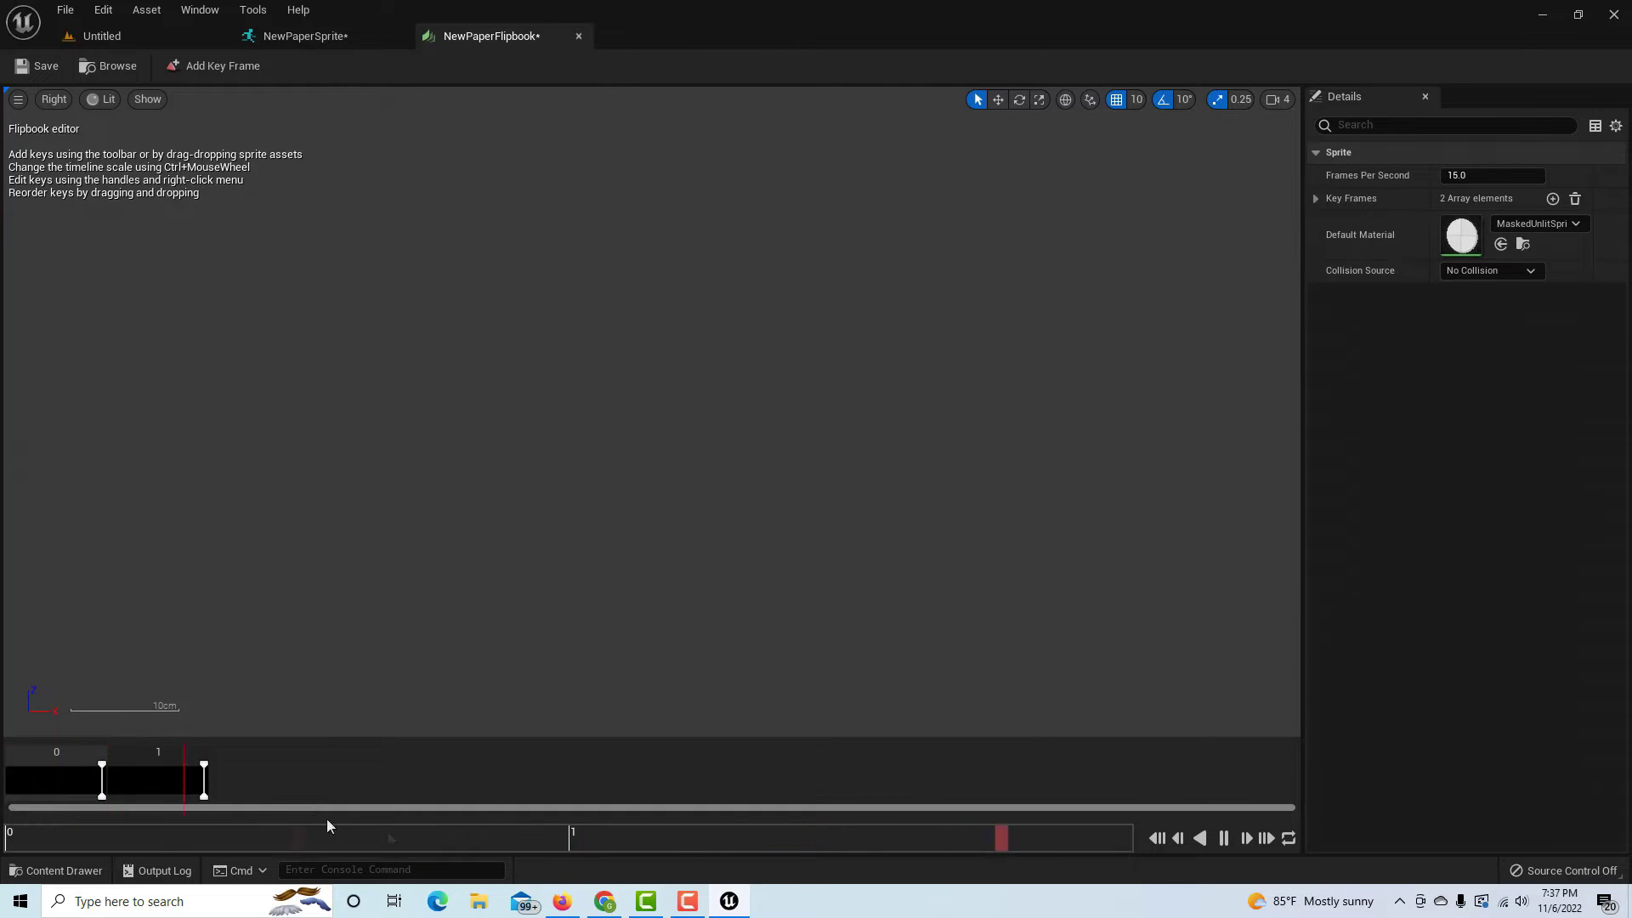
{"action": "left_click", "coordinate": [1224, 839]}
{"action": "right_click", "coordinate": [287, 773]}
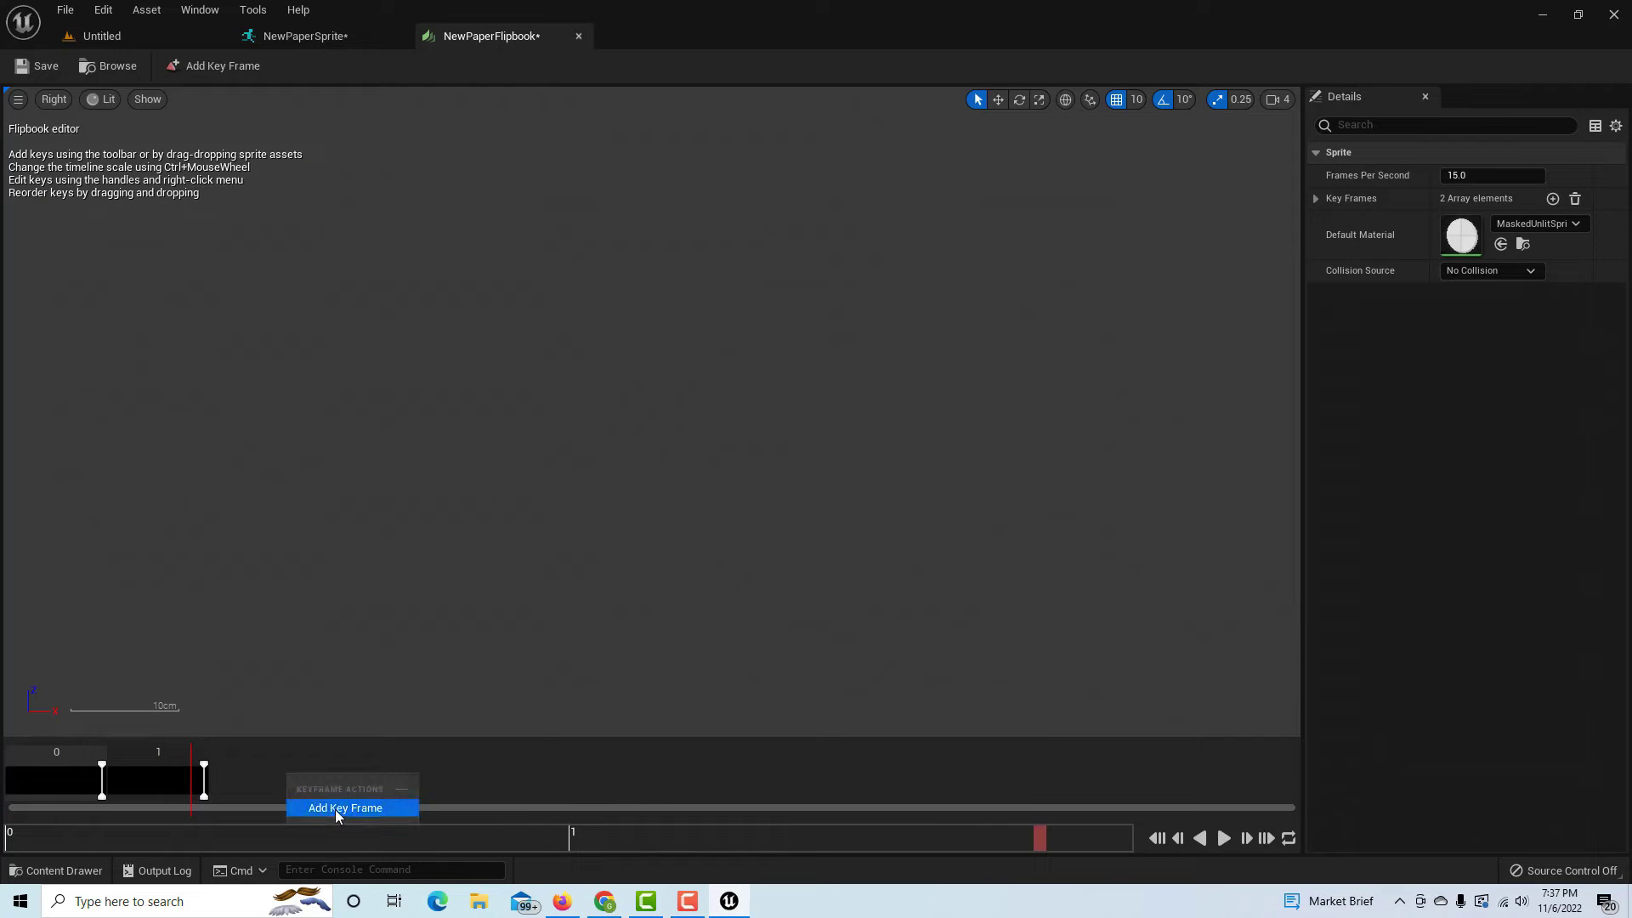
{"action": "left_click", "coordinate": [336, 808]}
{"action": "right_click", "coordinate": [376, 778]}
{"action": "left_click", "coordinate": [440, 814]}
Add five more key frames, bringing the timeline to nine
{"action": "right_click", "coordinate": [456, 787]}
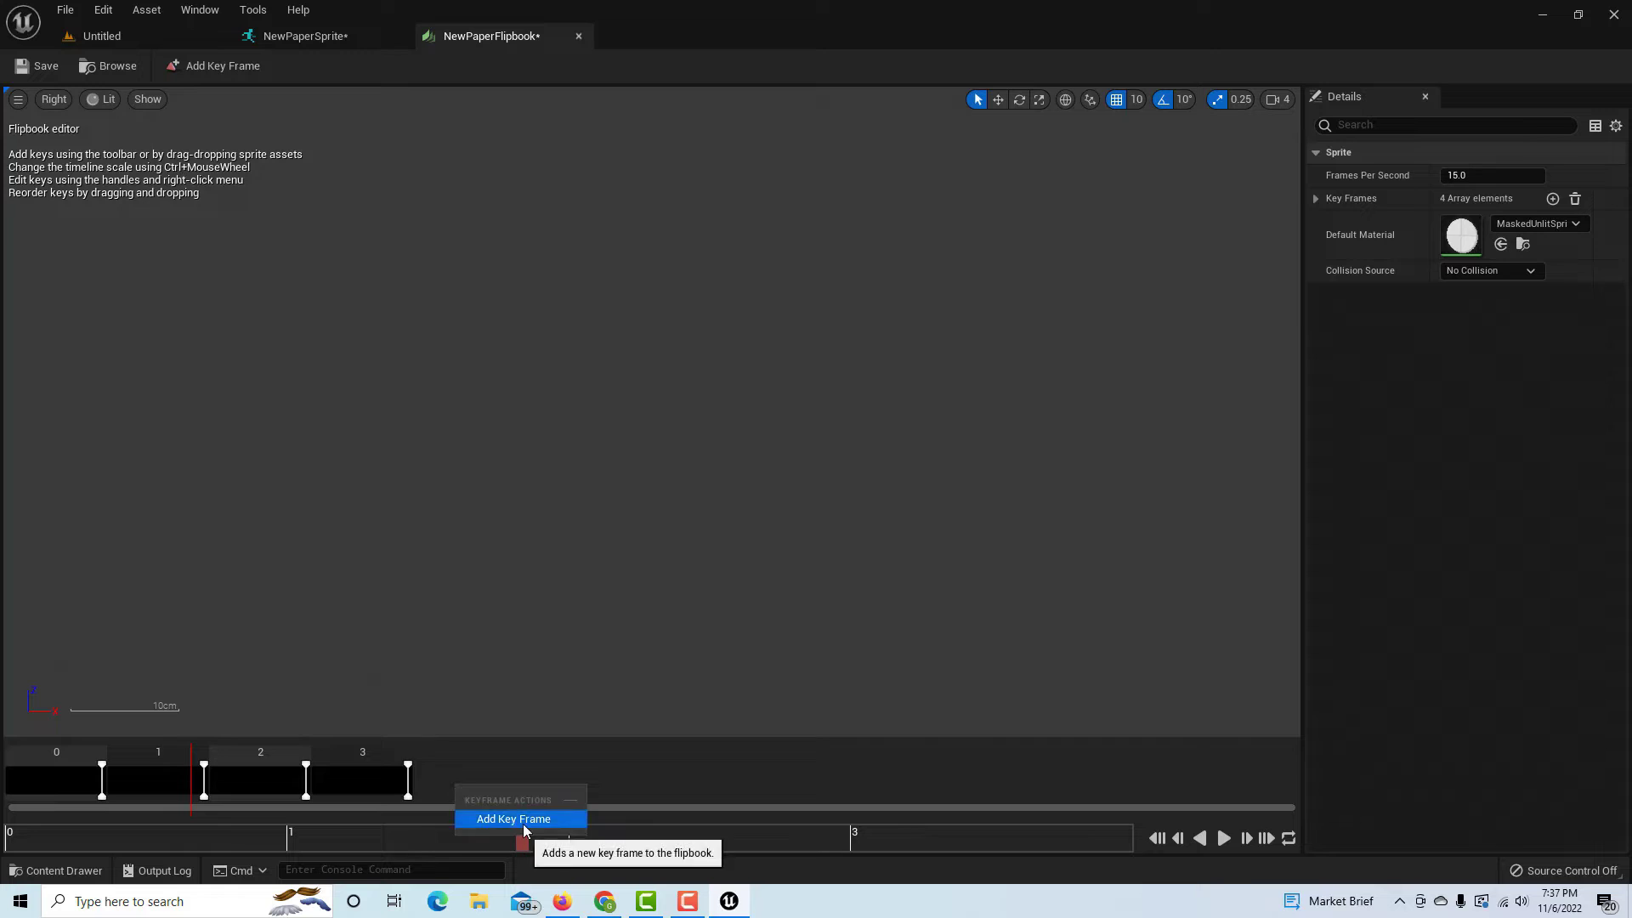
{"action": "left_click", "coordinate": [524, 823]}
{"action": "right_click", "coordinate": [527, 787]}
{"action": "left_click", "coordinate": [595, 820]}
{"action": "right_click", "coordinate": [653, 780]}
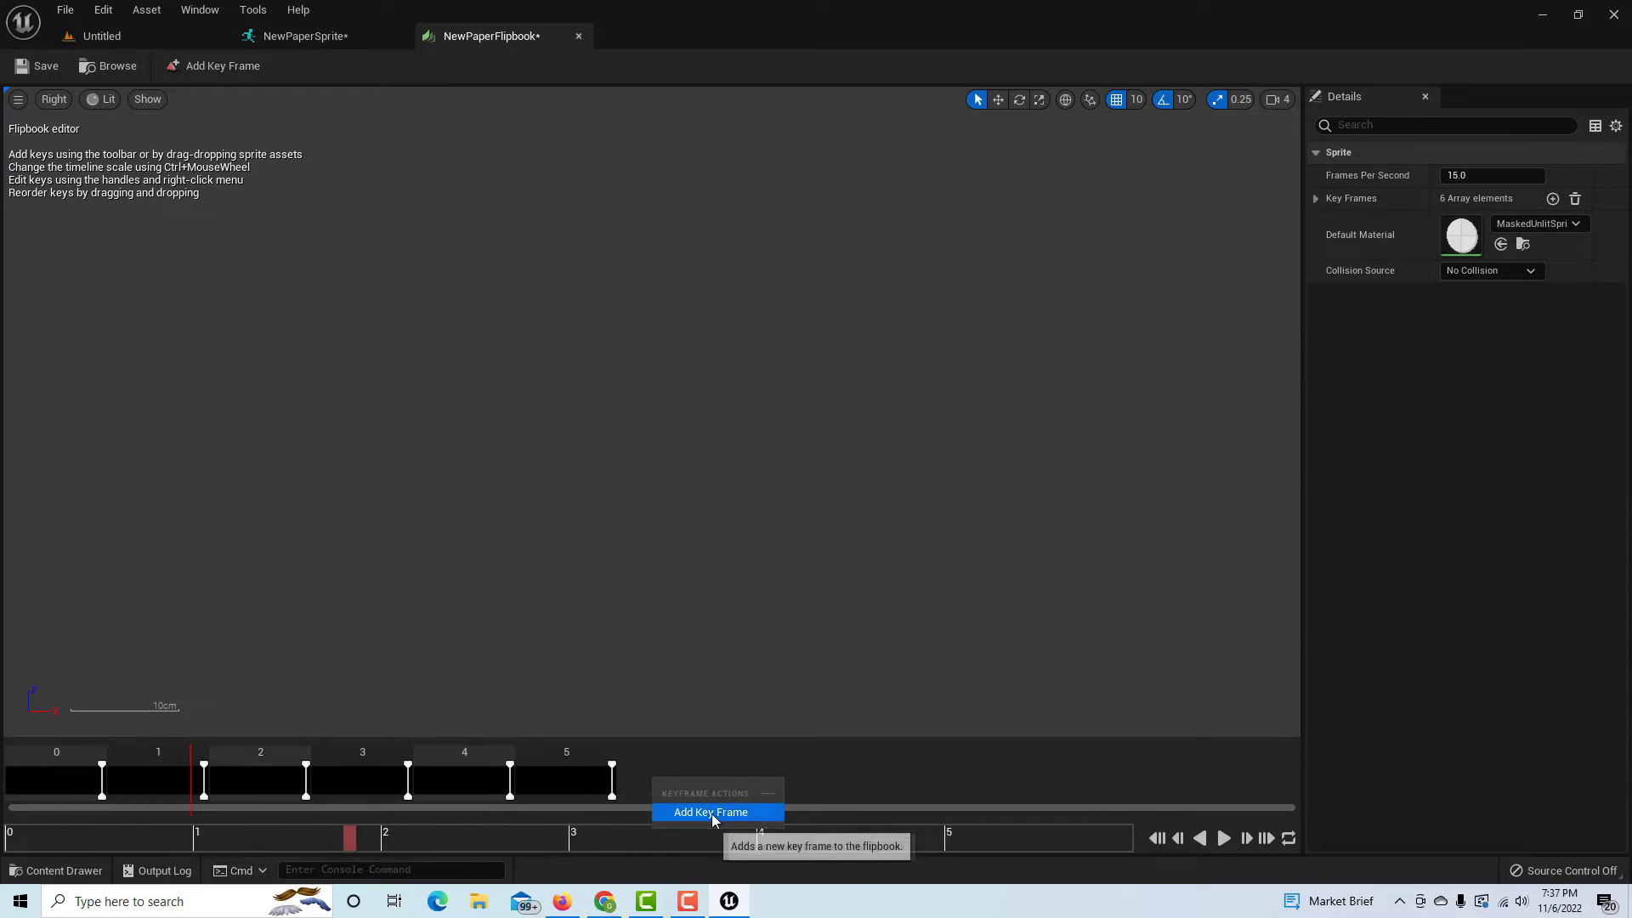
{"action": "left_click", "coordinate": [712, 812]}
{"action": "right_click", "coordinate": [747, 775]}
{"action": "left_click", "coordinate": [849, 811]}
{"action": "right_click", "coordinate": [854, 775]}
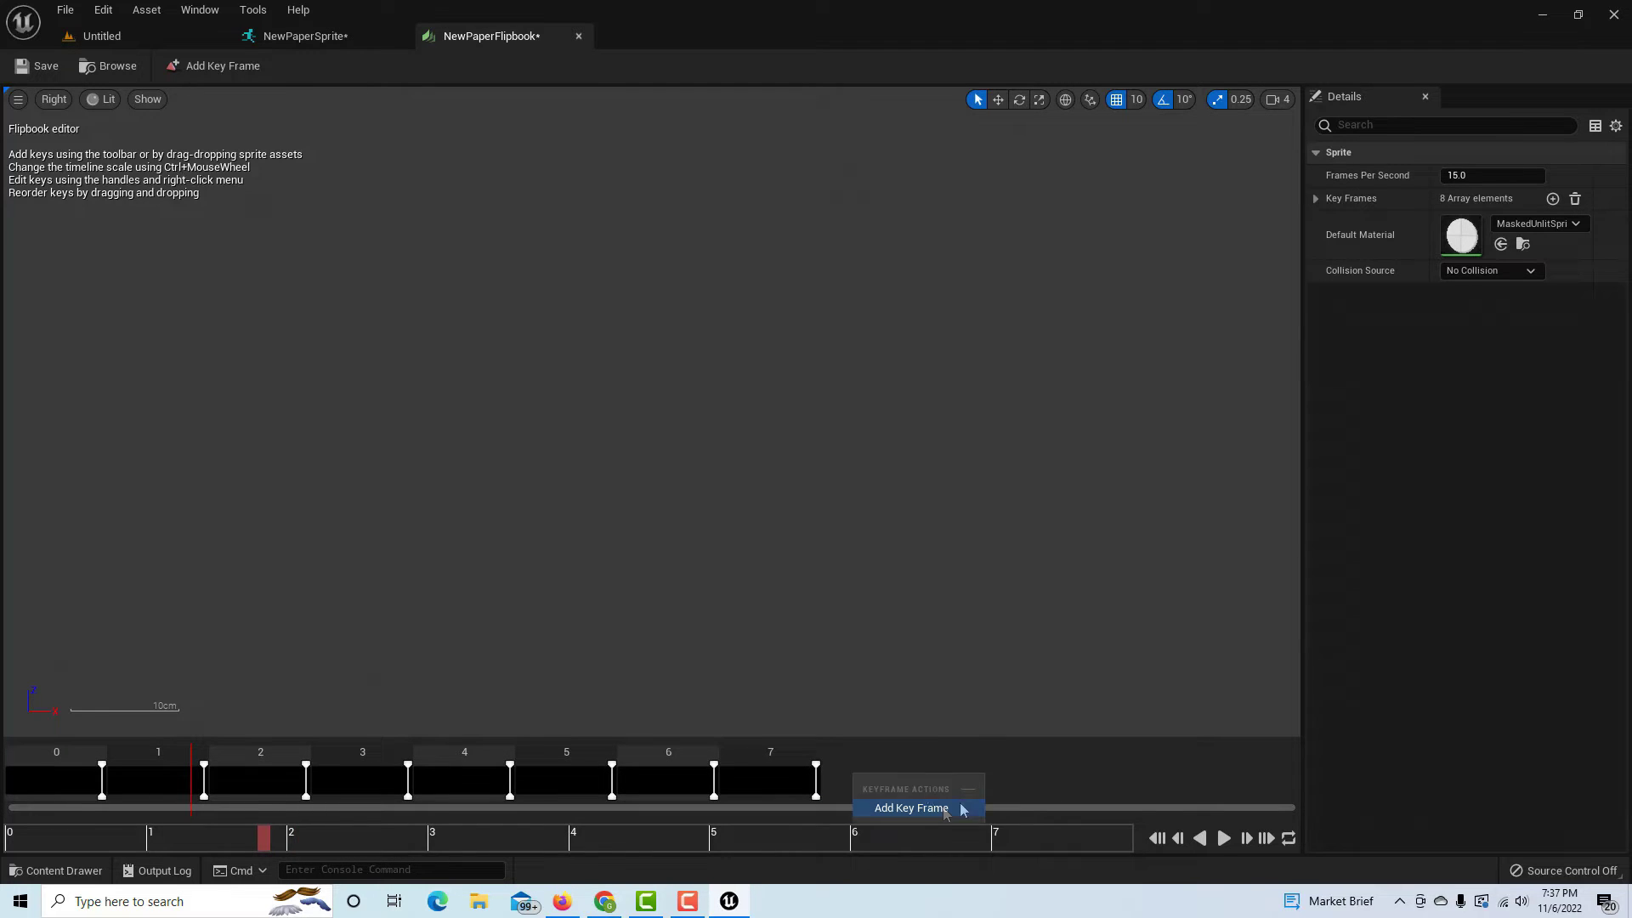
{"action": "left_click", "coordinate": [961, 806]}
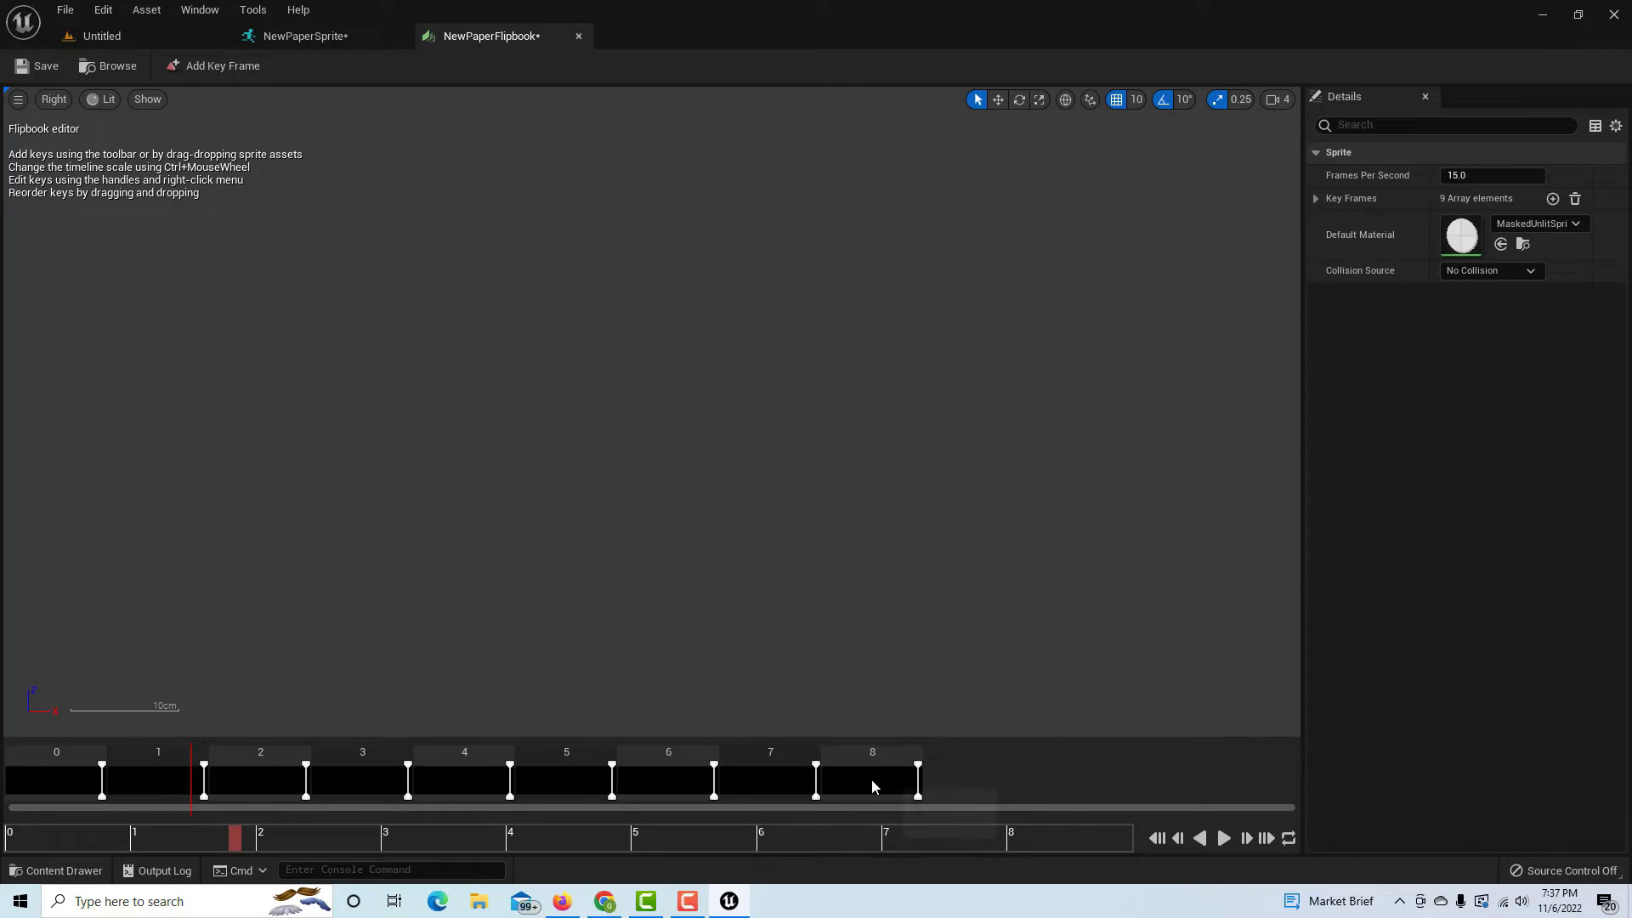
Assign Countdown_Sprite_0, _1 and _2 to key frames 0, 1 and 2
{"action": "right_click", "coordinate": [57, 780]}
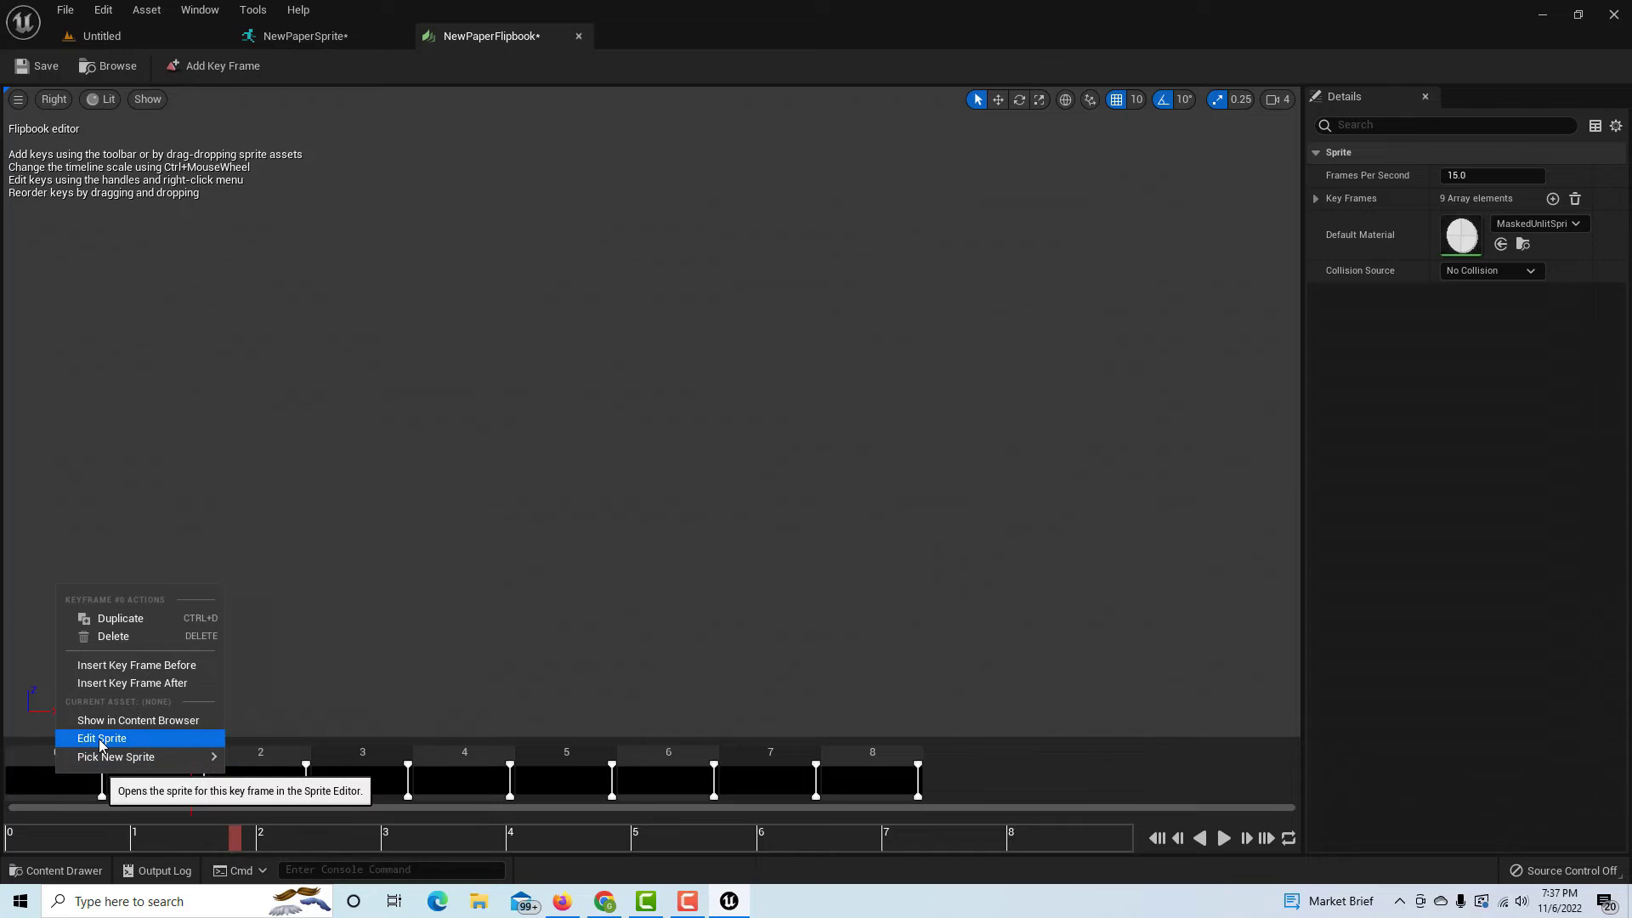
{"action": "mouse_move", "coordinate": [104, 757]}
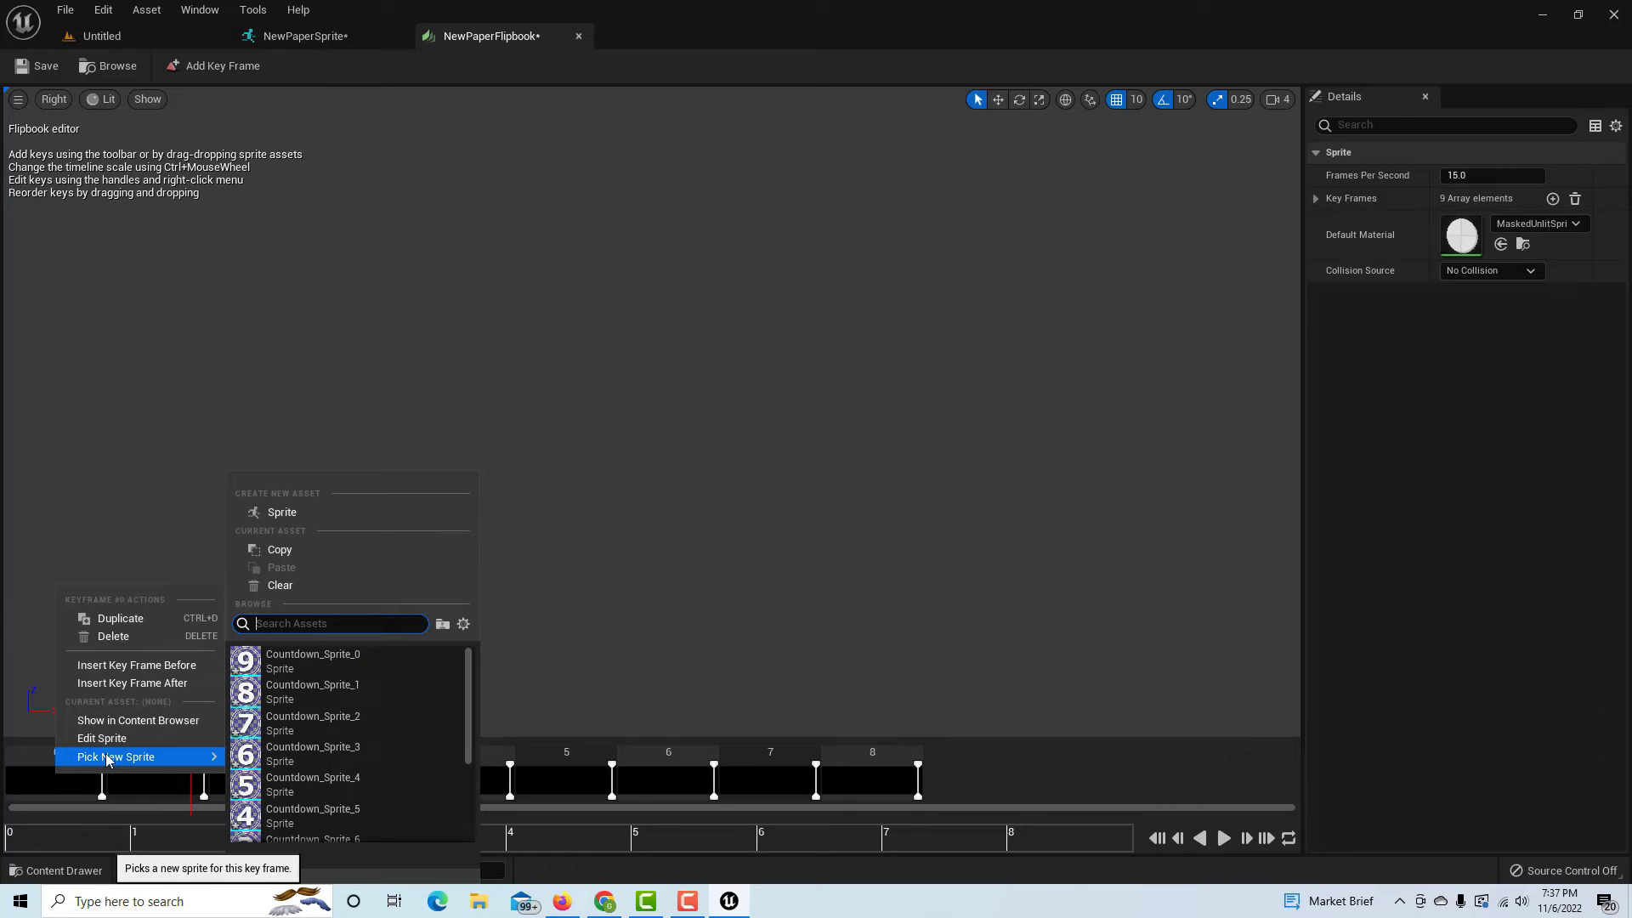
{"action": "left_click", "coordinate": [289, 654]}
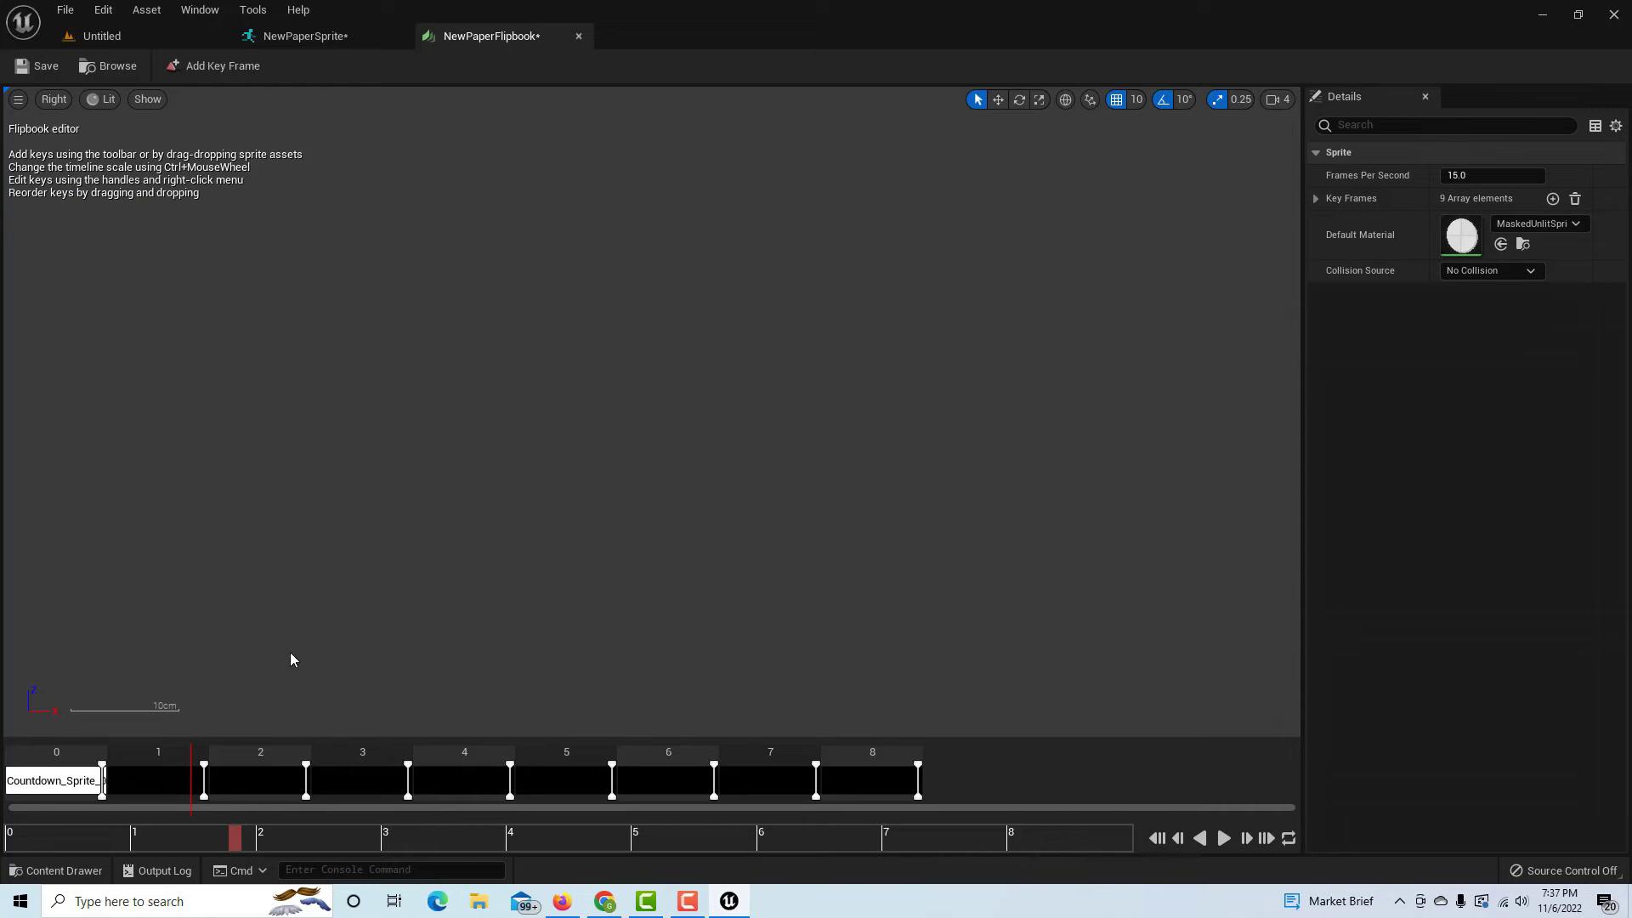
{"action": "right_click", "coordinate": [145, 788]}
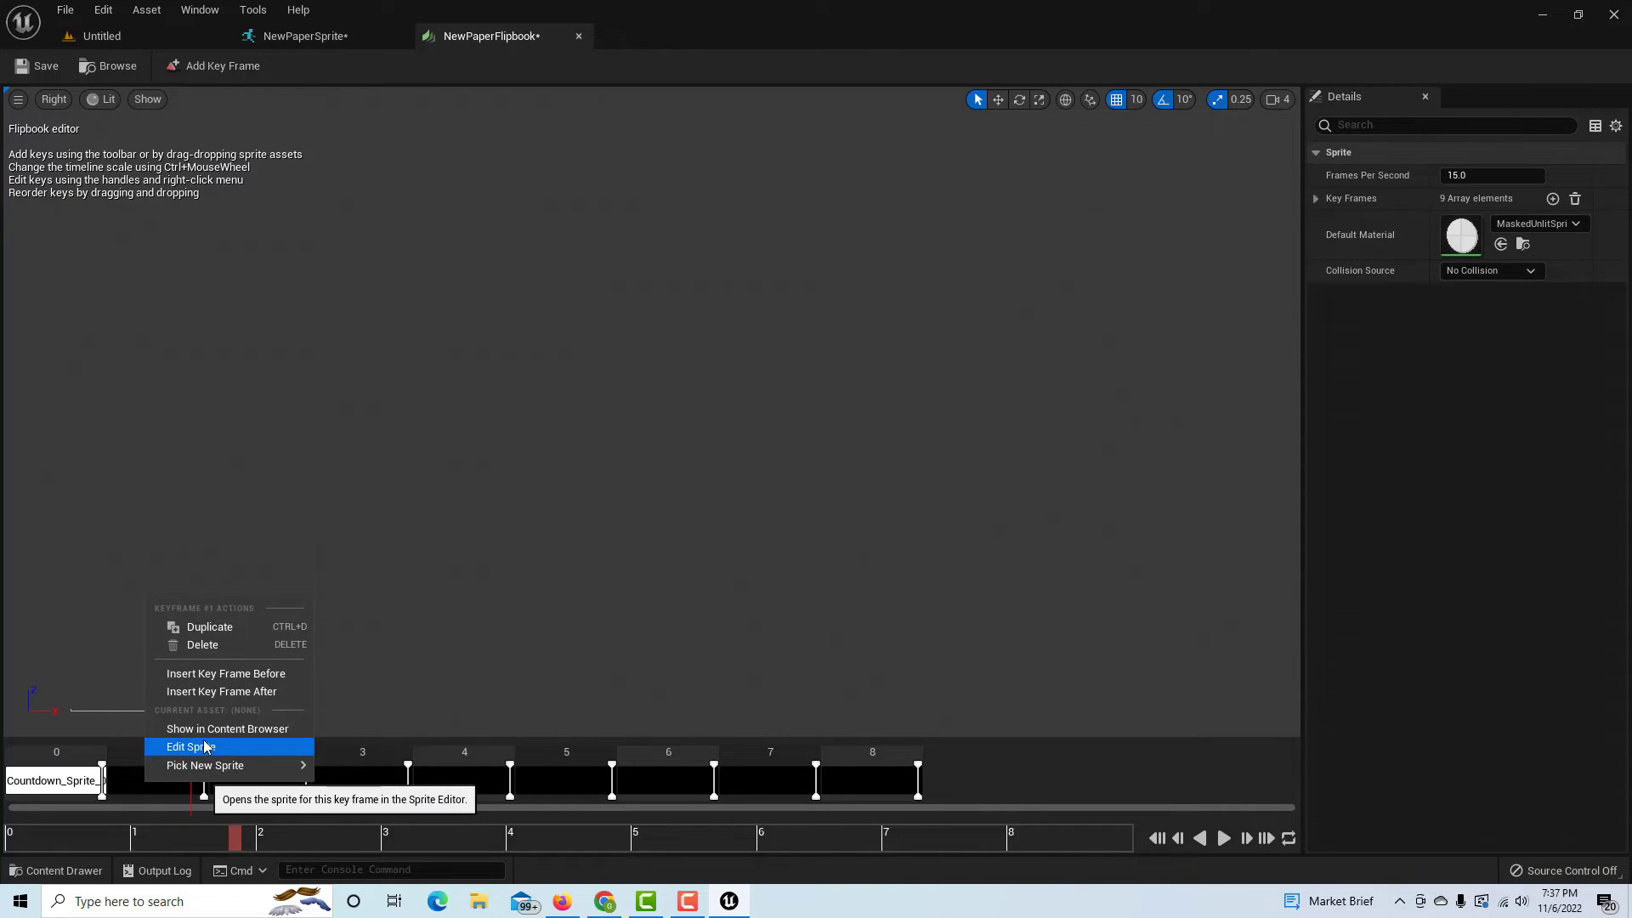
{"action": "mouse_move", "coordinate": [207, 770]}
{"action": "left_click", "coordinate": [357, 690]}
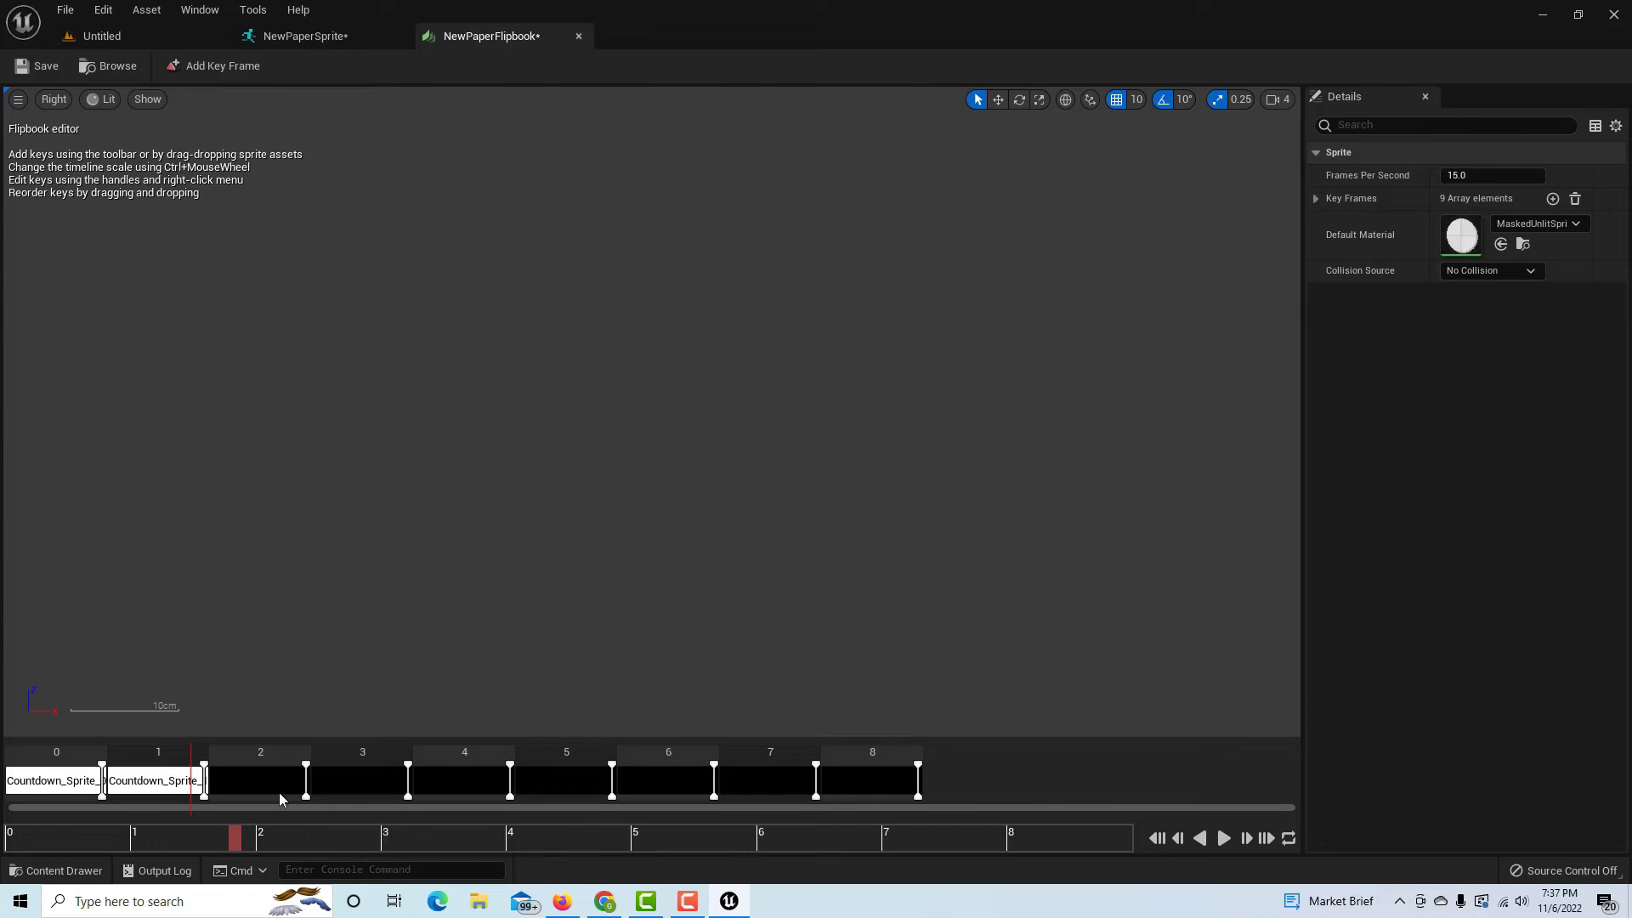
{"action": "right_click", "coordinate": [260, 781]}
{"action": "mouse_move", "coordinate": [323, 758]}
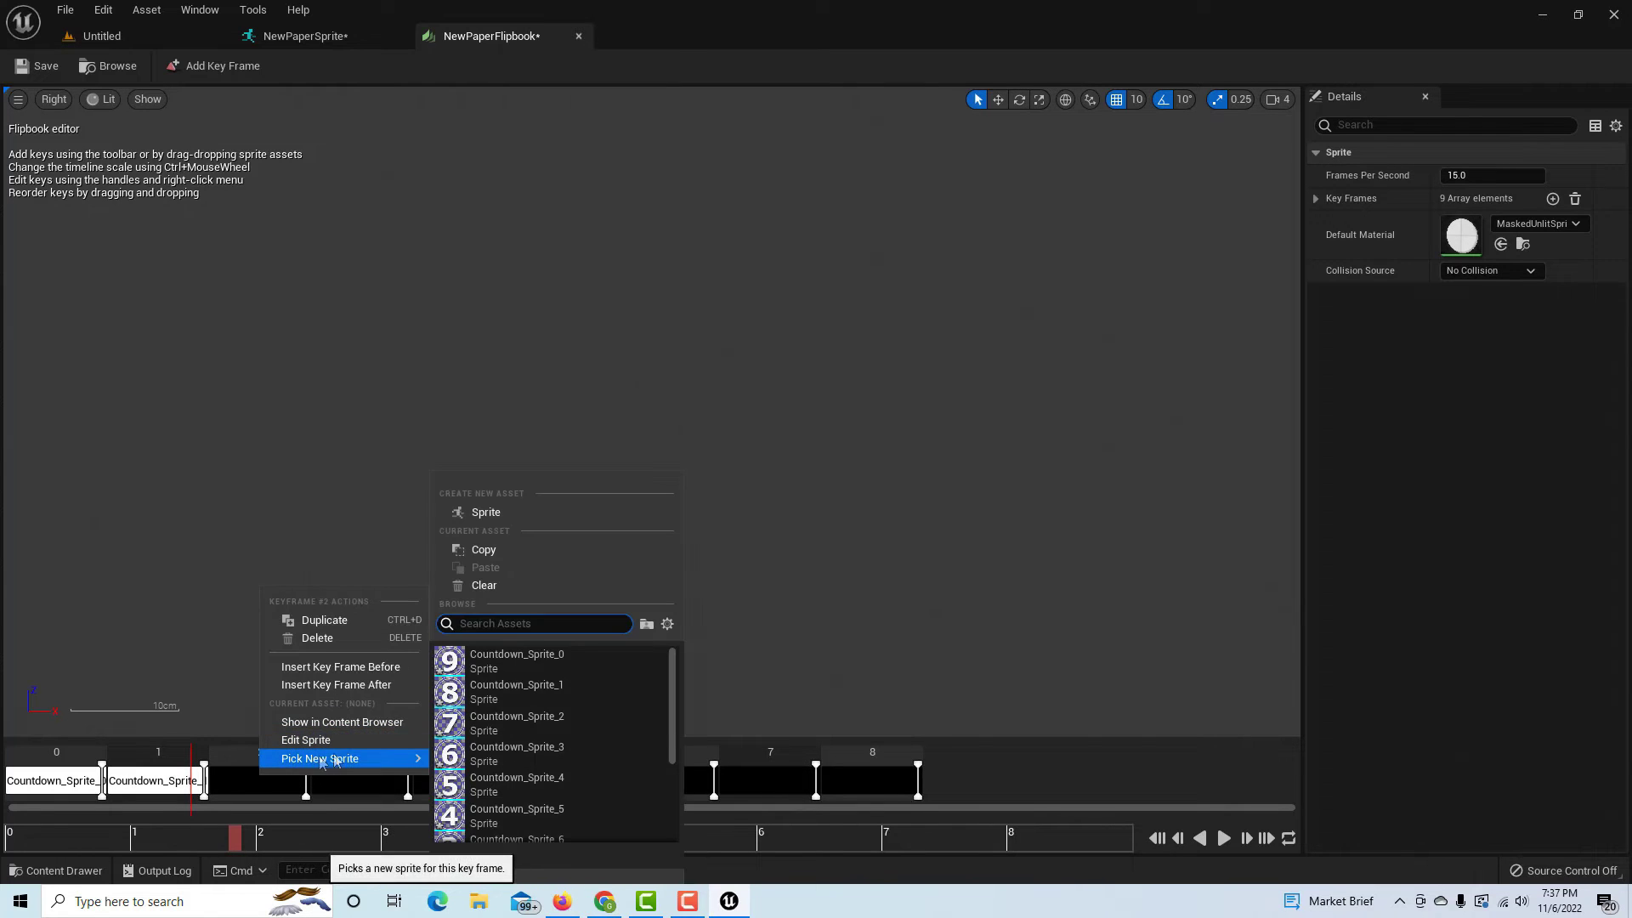
{"action": "left_click", "coordinate": [457, 725]}
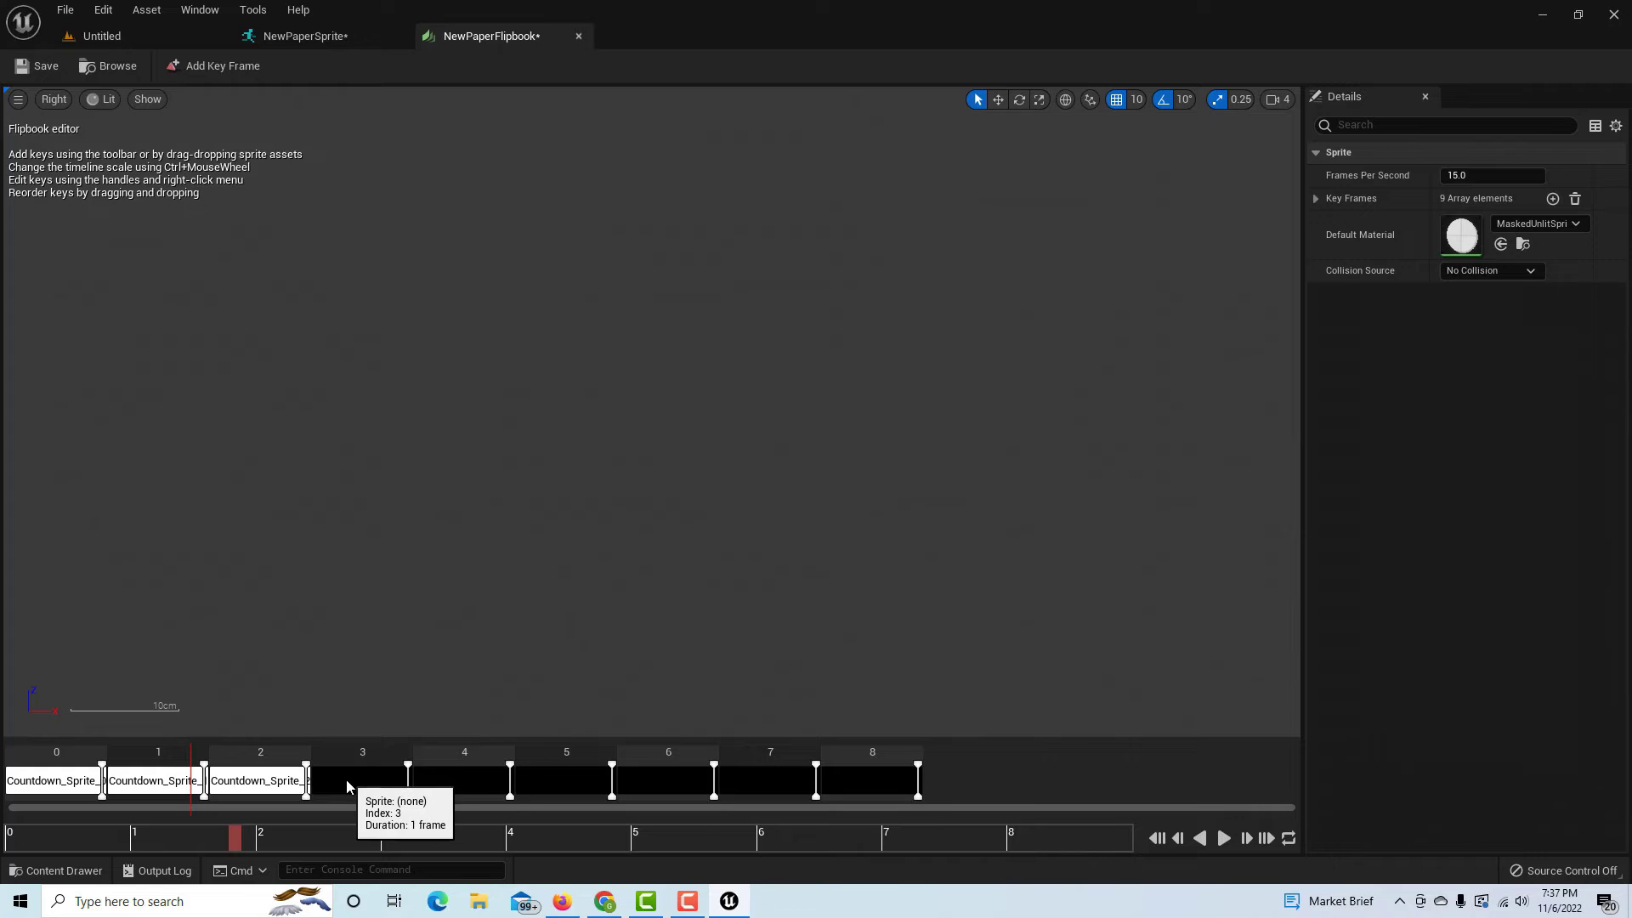
Assign Countdown_Sprite_3, _4 and _5 to key frames 3, 4 and 5
{"action": "right_click", "coordinate": [349, 782]}
{"action": "mouse_move", "coordinate": [393, 762]}
{"action": "left_click", "coordinate": [542, 752]}
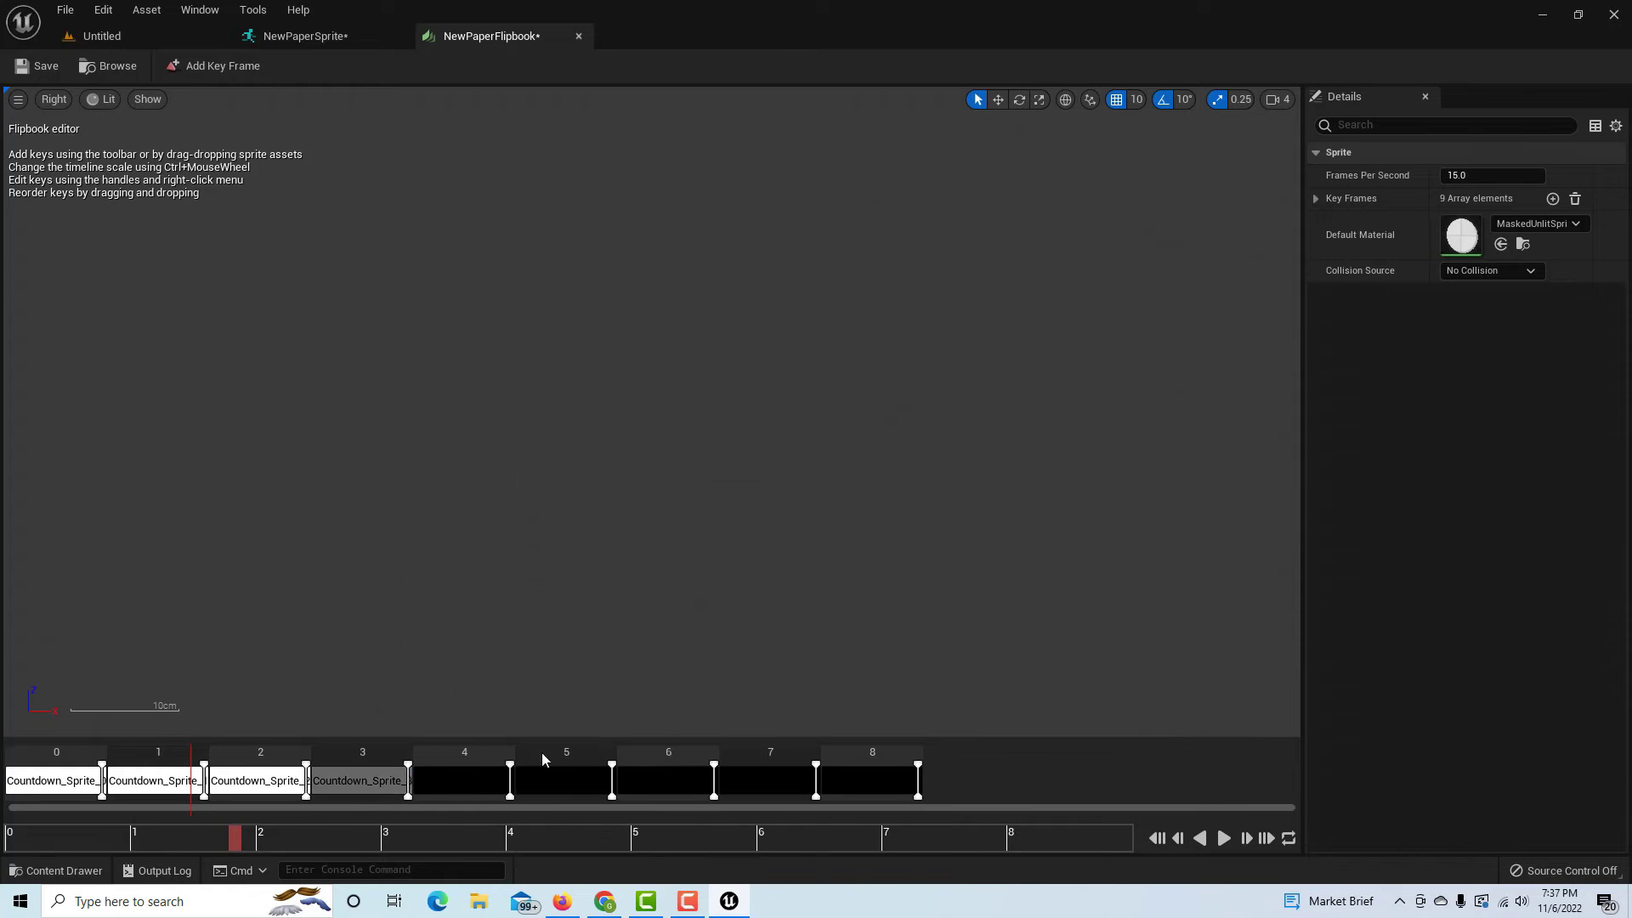
{"action": "right_click", "coordinate": [455, 788]}
{"action": "mouse_move", "coordinate": [544, 771]}
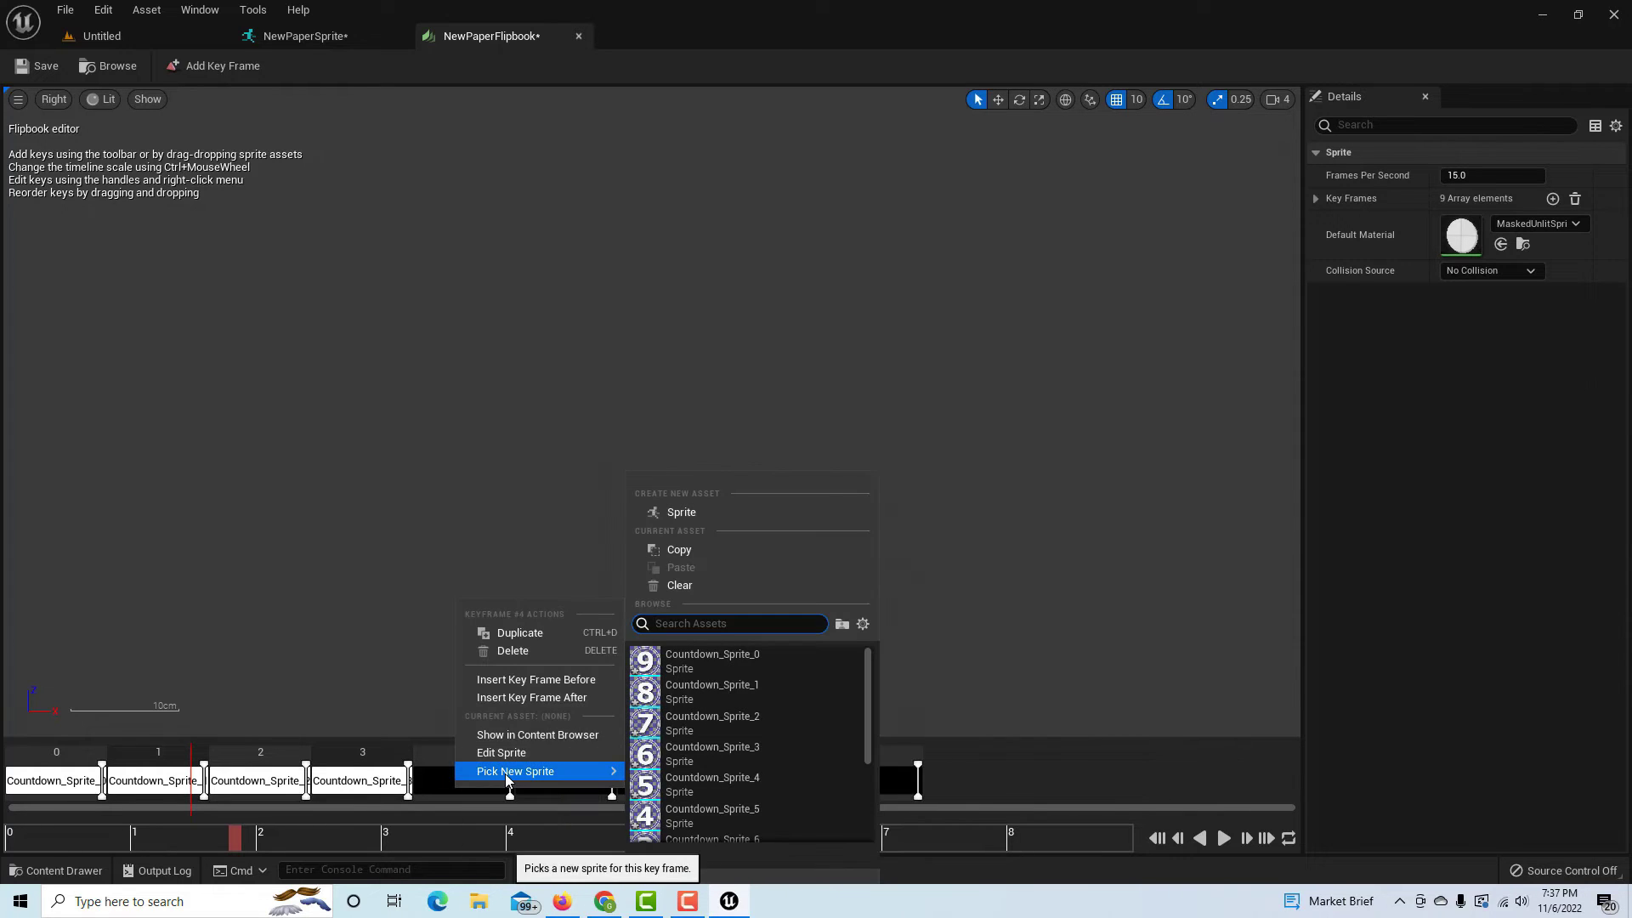
{"action": "left_click", "coordinate": [654, 787]}
{"action": "right_click", "coordinate": [565, 784]}
{"action": "mouse_move", "coordinate": [627, 768]}
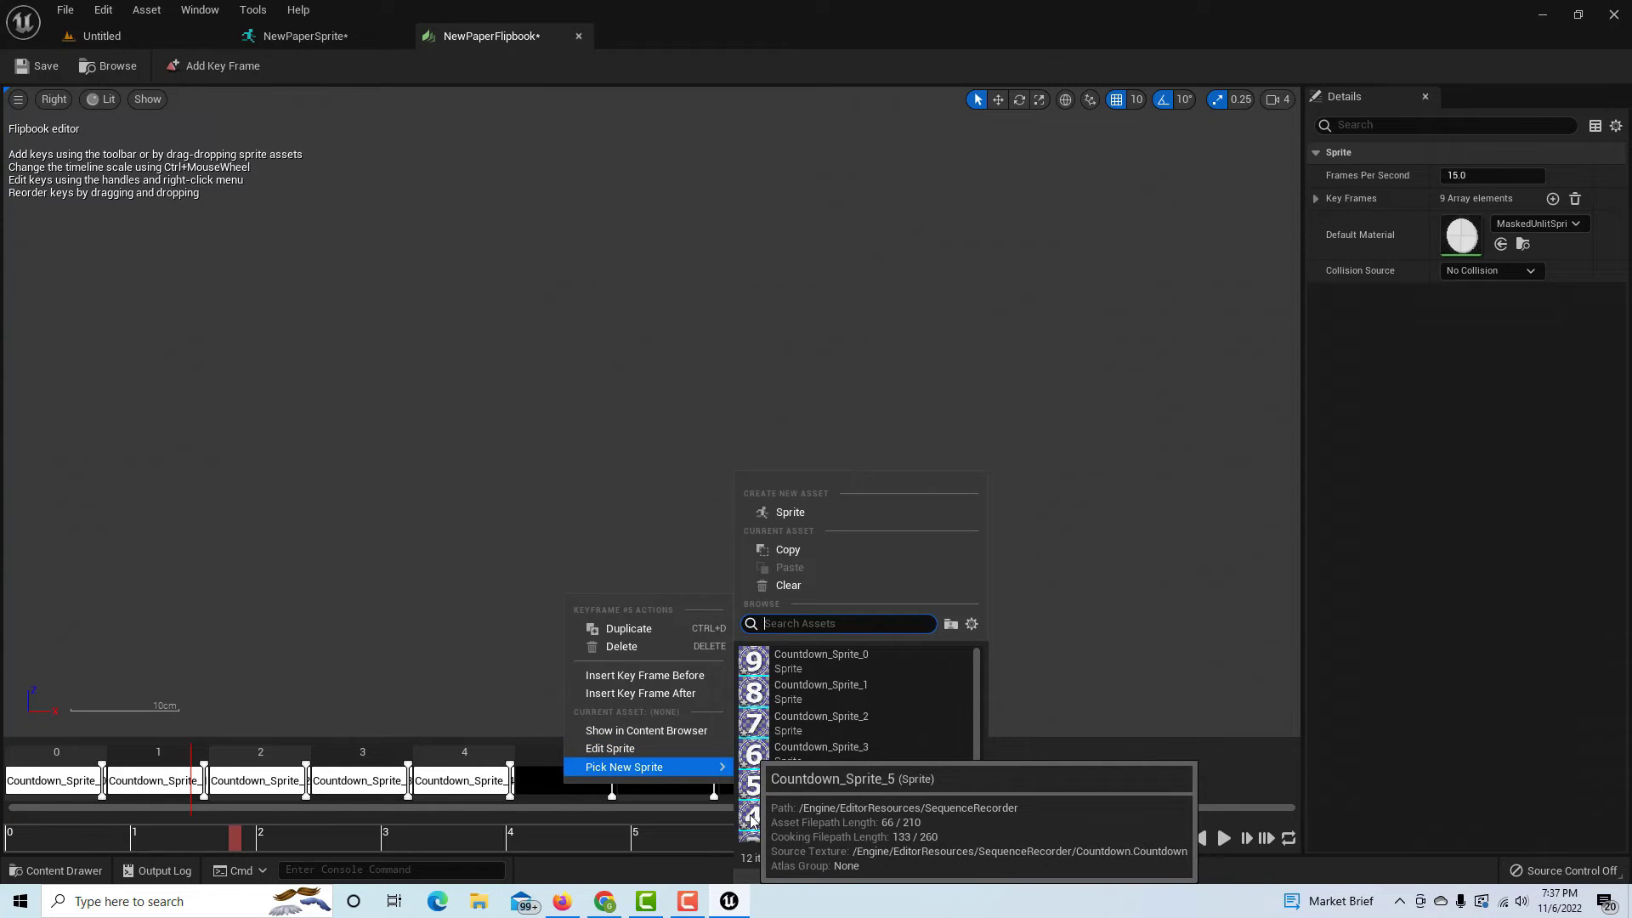
{"action": "left_click", "coordinate": [749, 814]}
Assign Countdown_Sprite_6, _7 and _8 to key frames 6–8 and preview the countdown
{"action": "right_click", "coordinate": [654, 780]}
{"action": "mouse_move", "coordinate": [761, 766]}
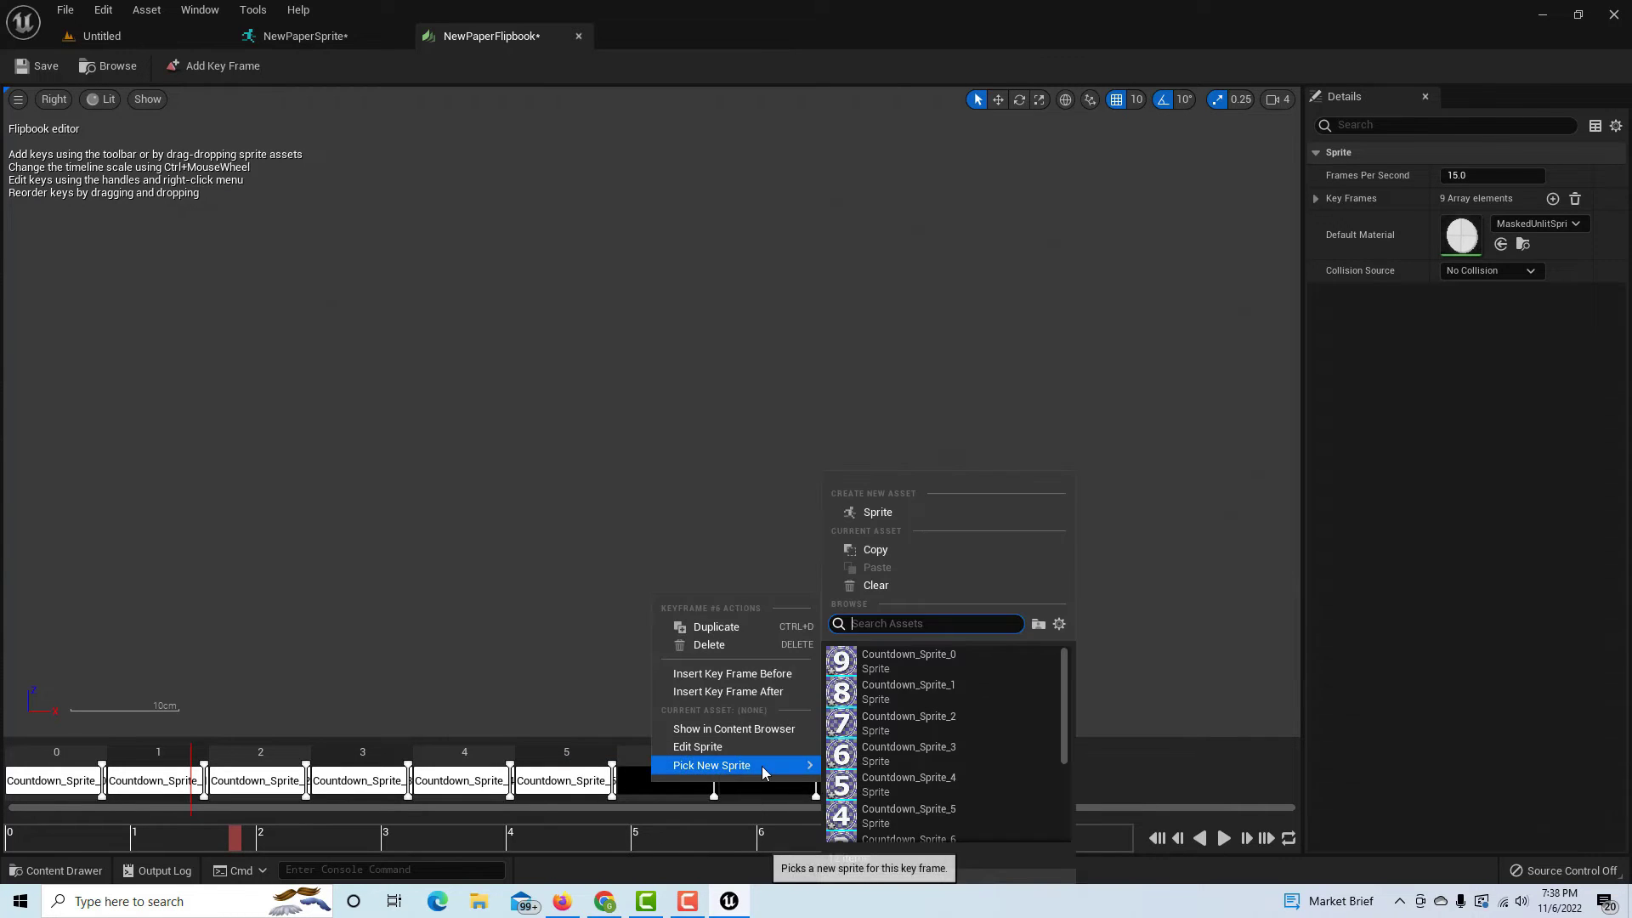
{"action": "left_click_drag", "start_coordinate": [1062, 717], "coordinate": [1064, 746]}
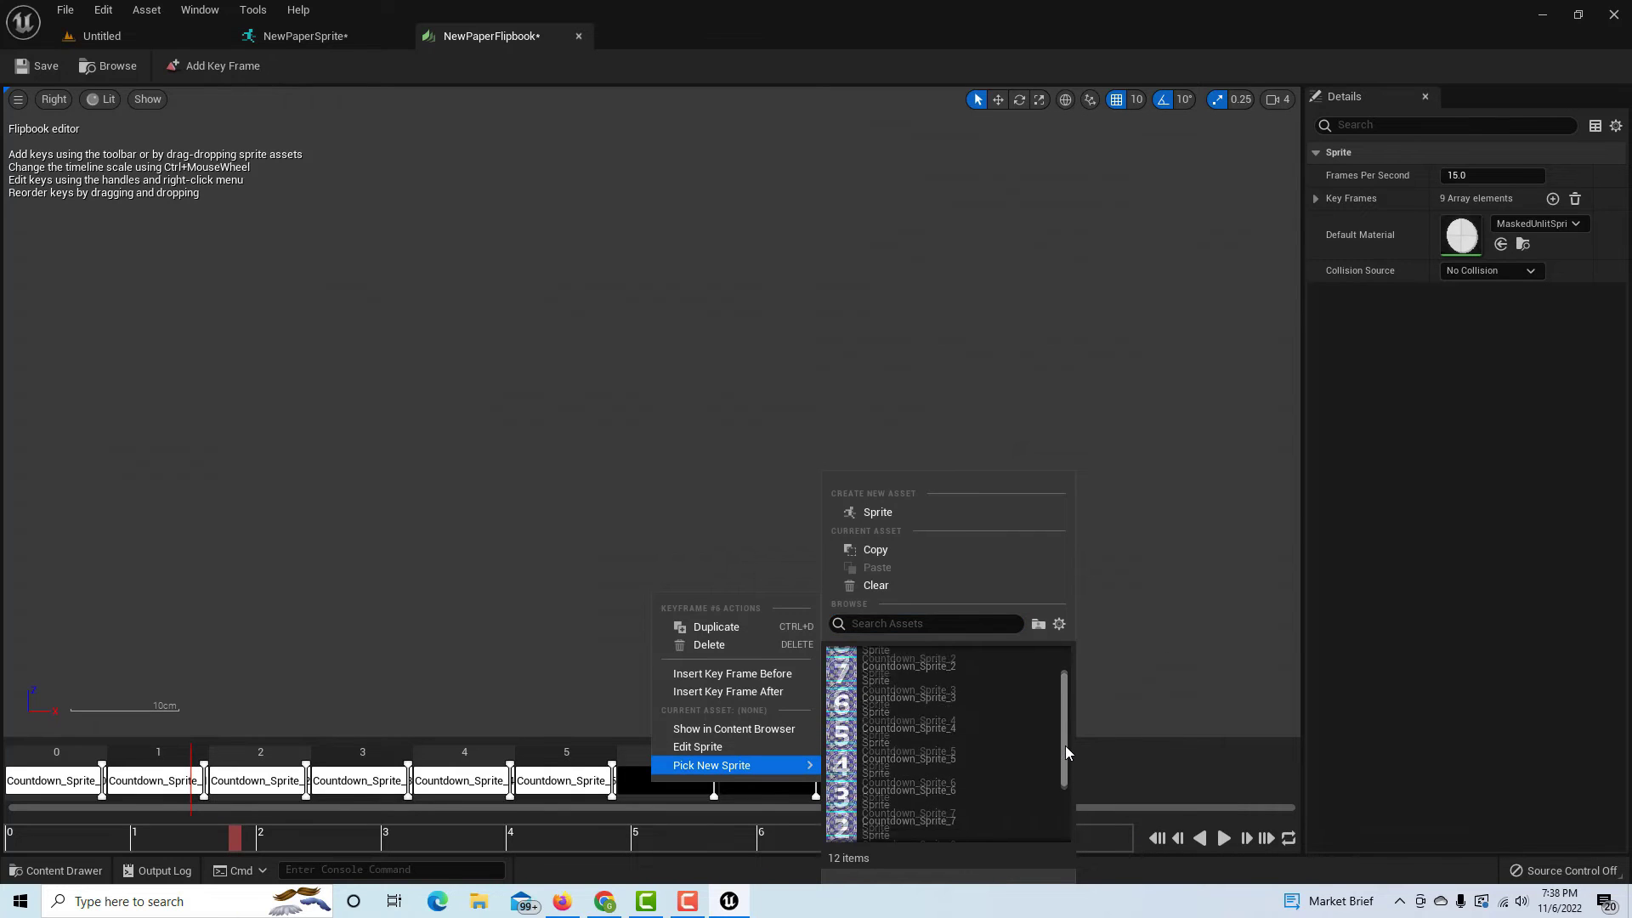
{"action": "left_click", "coordinate": [875, 787]}
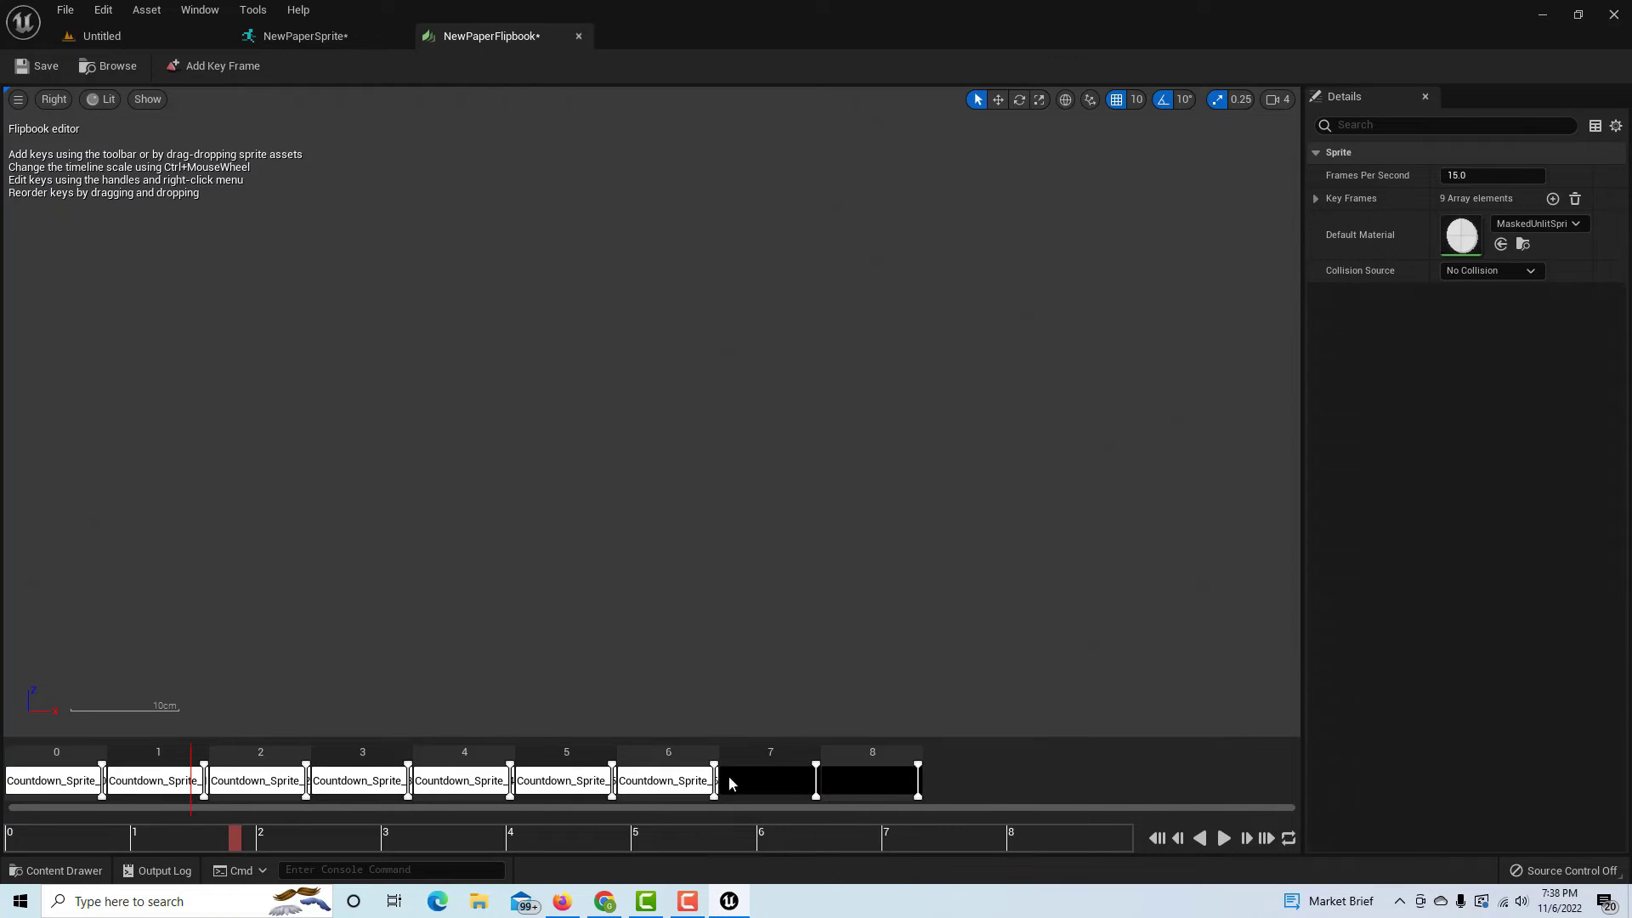
{"action": "right_click", "coordinate": [736, 775]}
{"action": "mouse_move", "coordinate": [818, 756]}
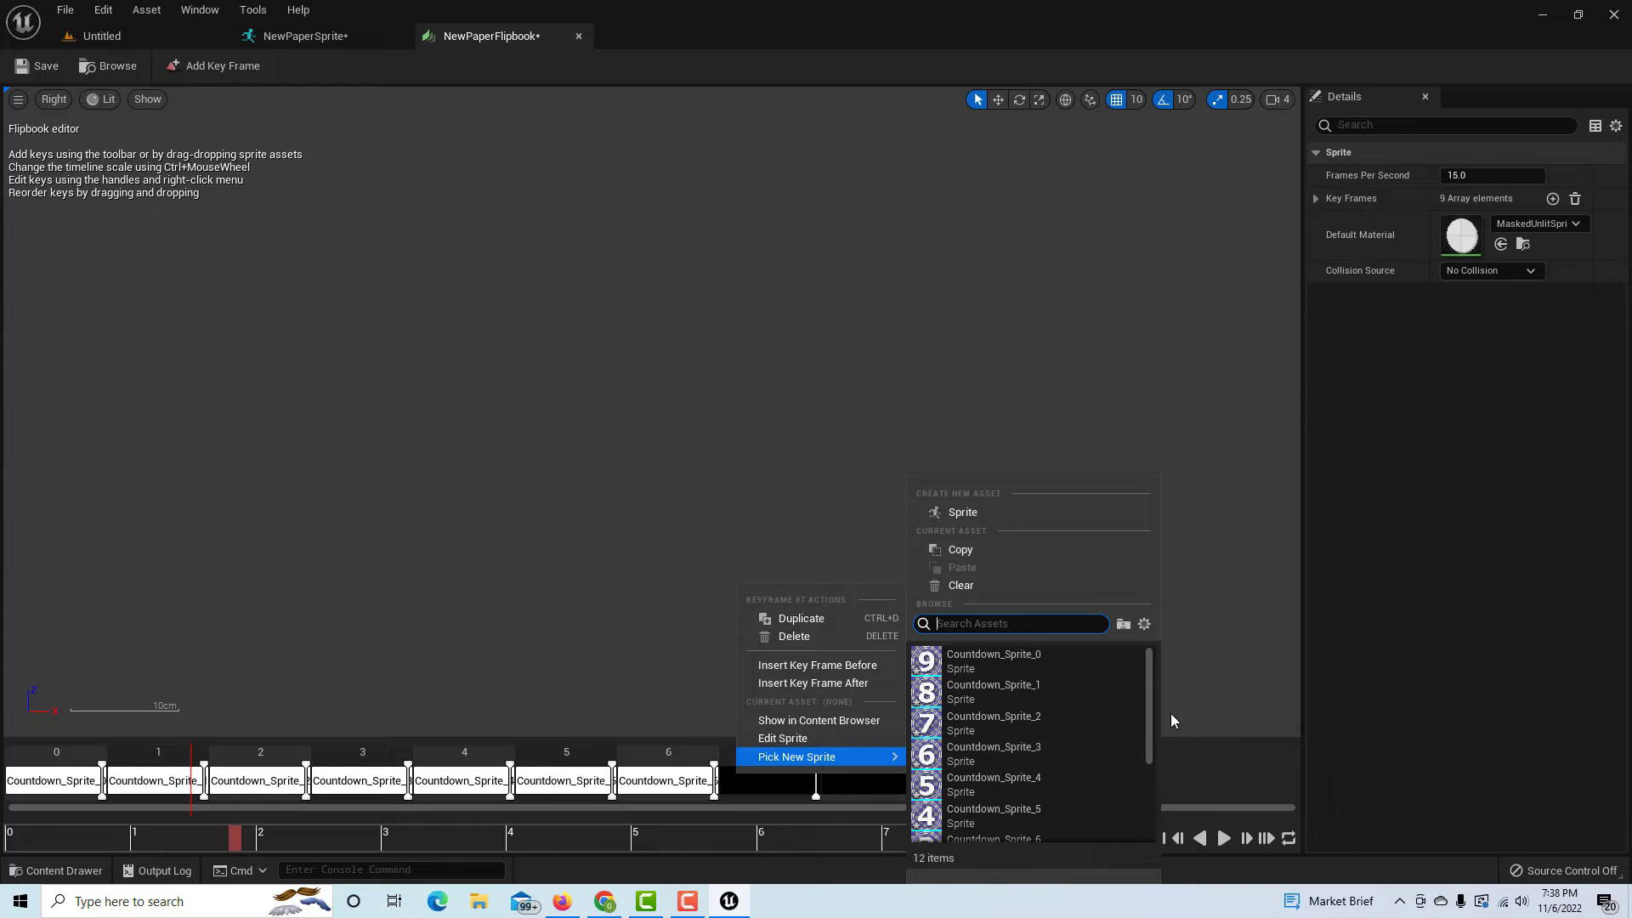
{"action": "left_click_drag", "start_coordinate": [1149, 710], "coordinate": [1152, 758]}
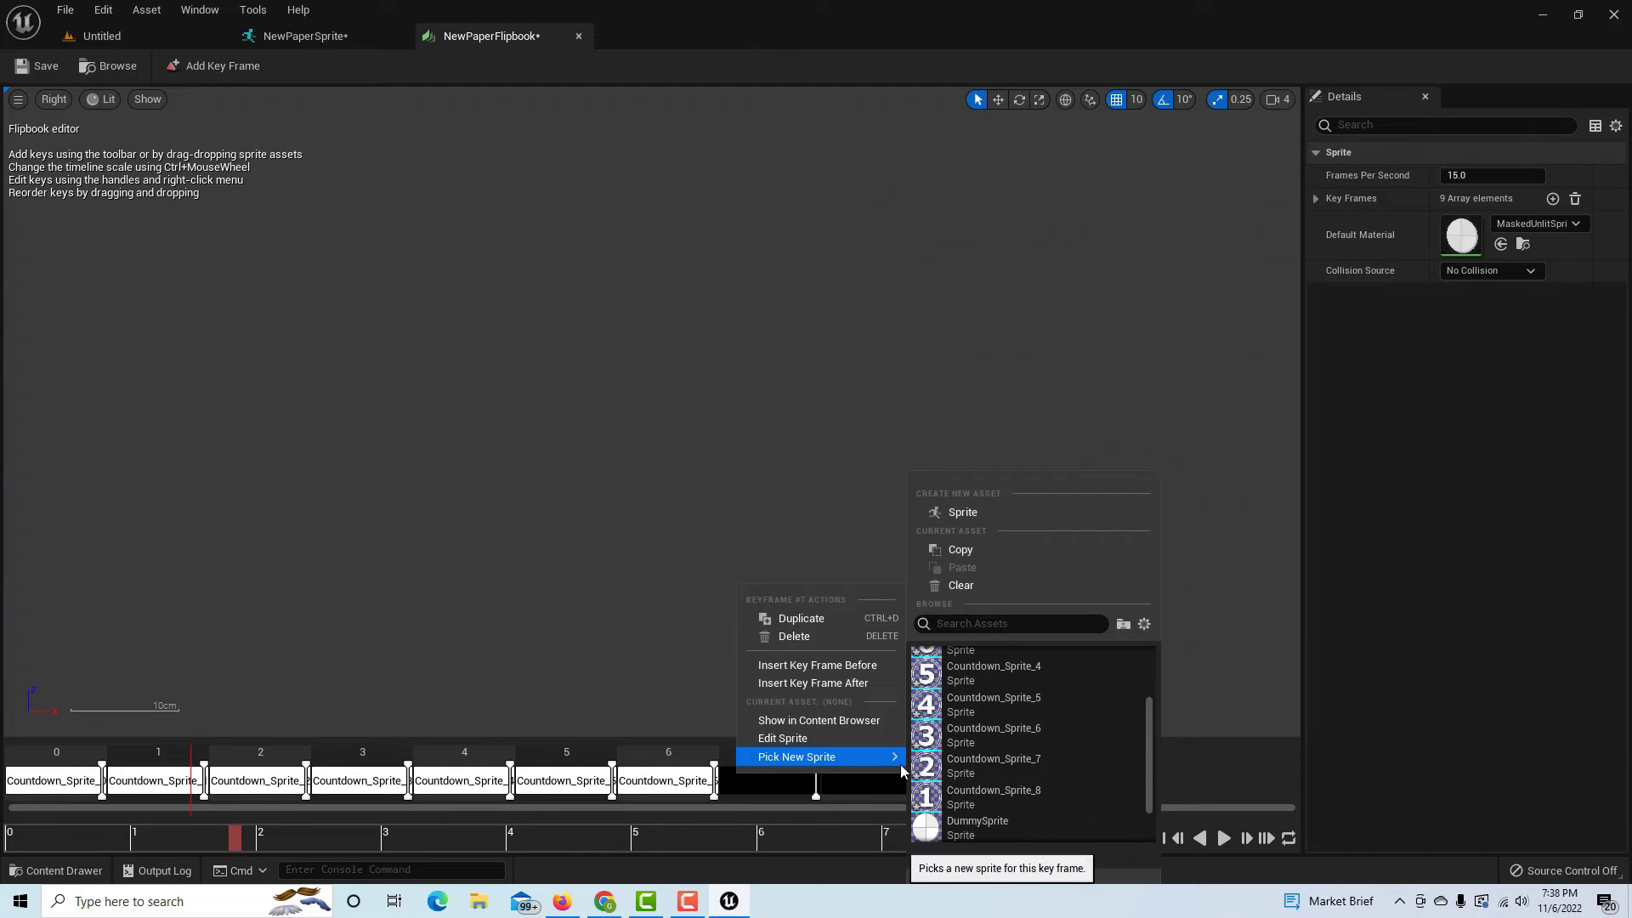
{"action": "left_click", "coordinate": [927, 769]}
{"action": "right_click", "coordinate": [843, 778]}
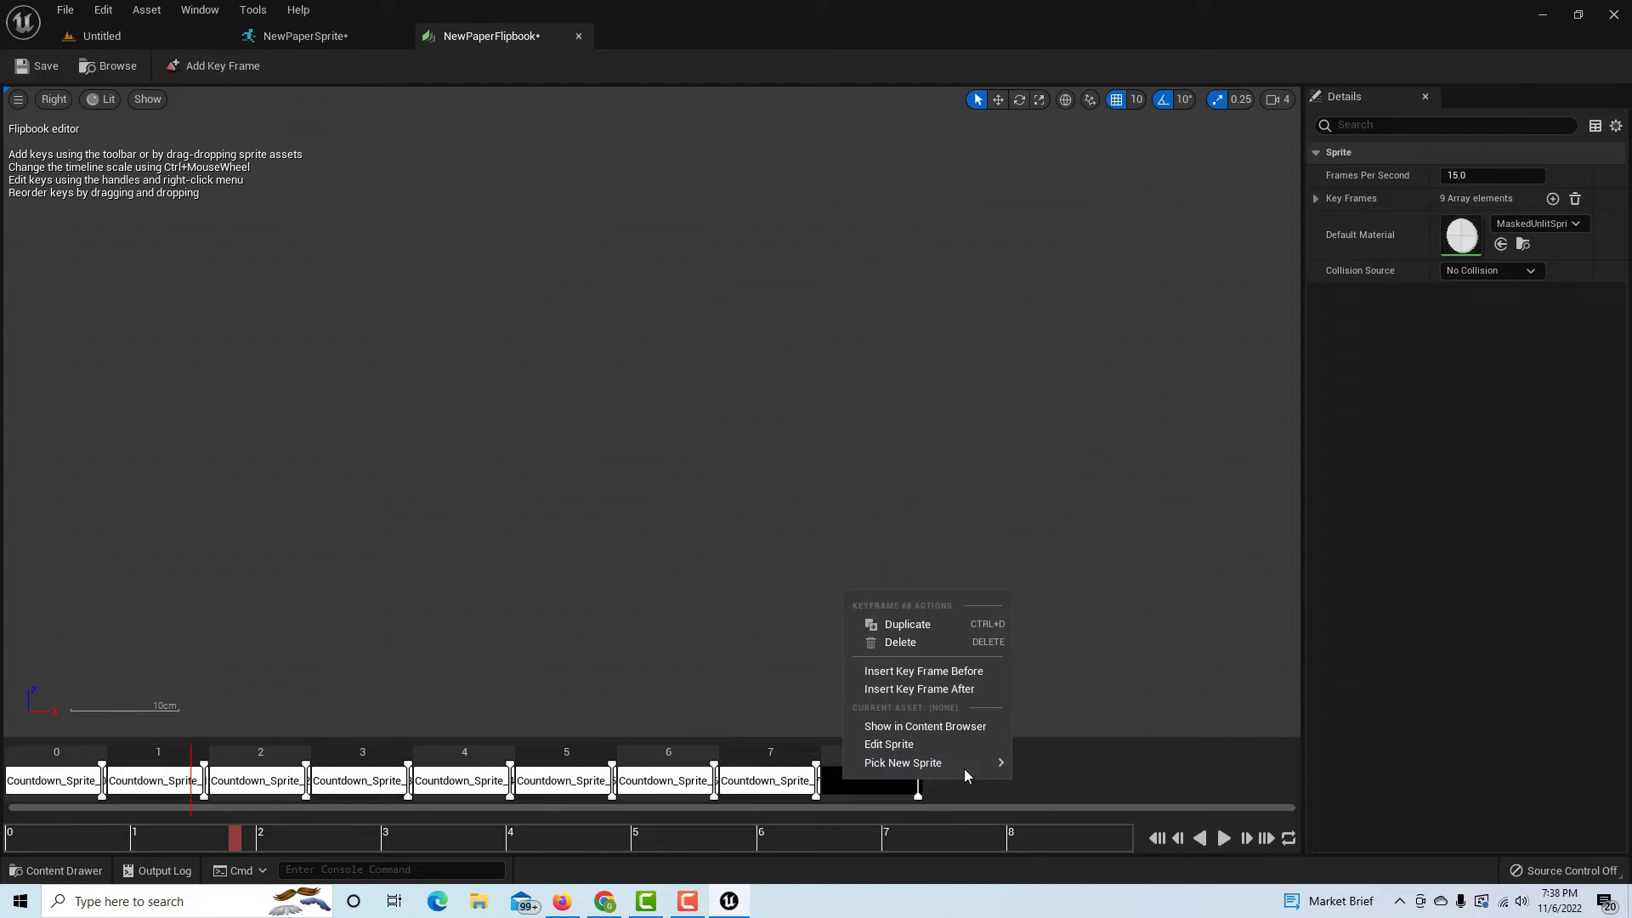
{"action": "mouse_move", "coordinate": [963, 769]}
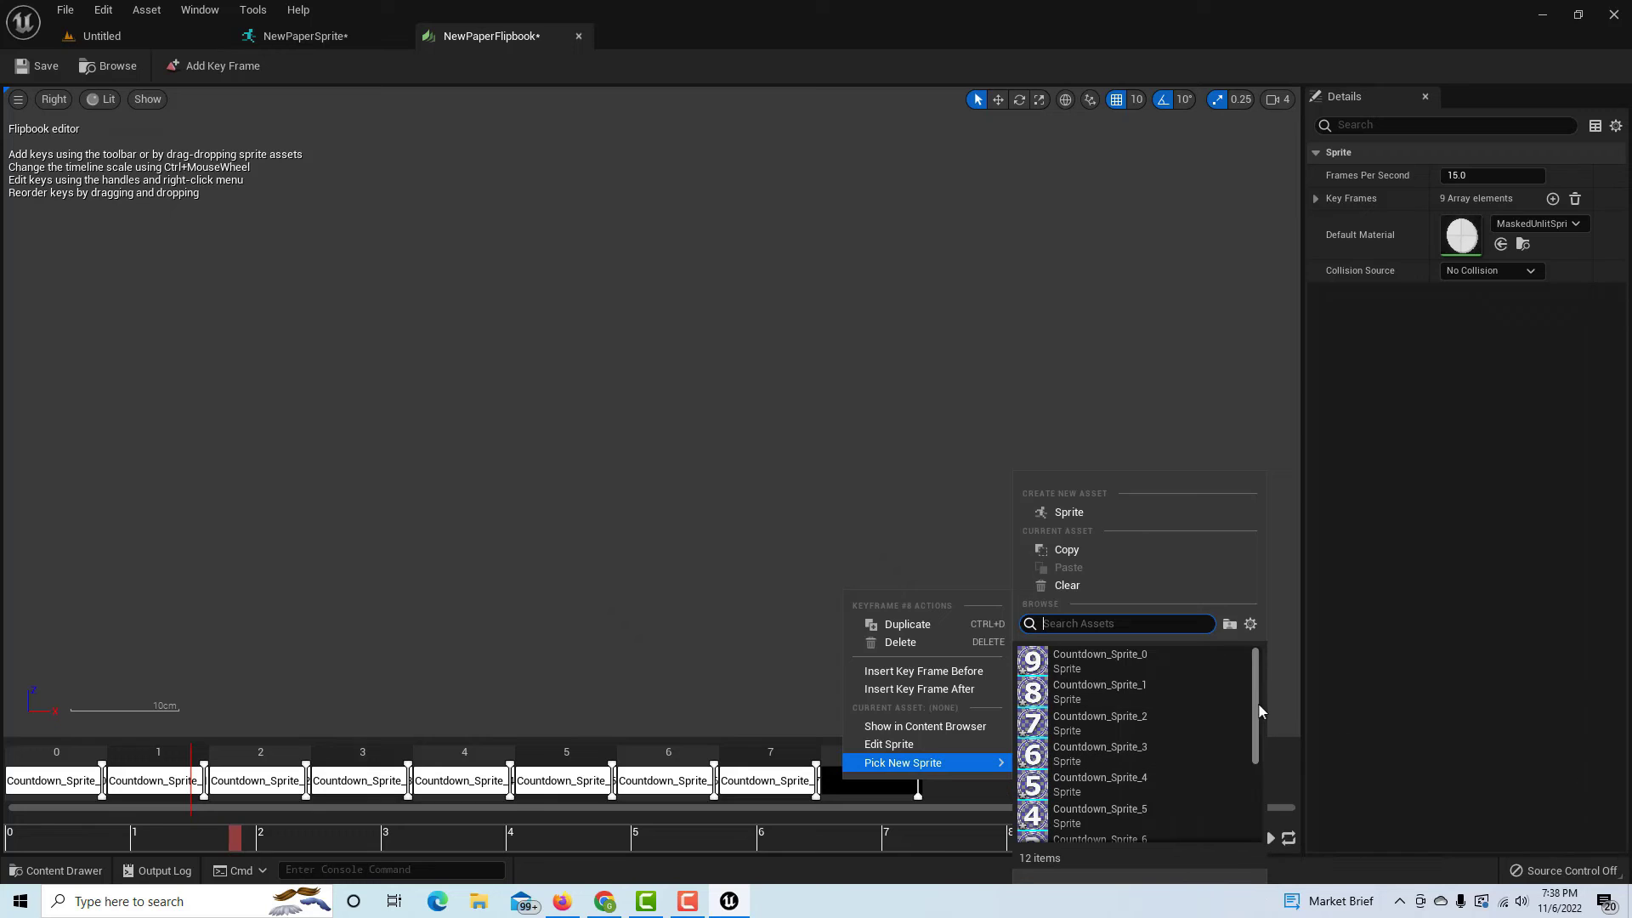
{"action": "left_click_drag", "start_coordinate": [1260, 711], "coordinate": [1252, 778]}
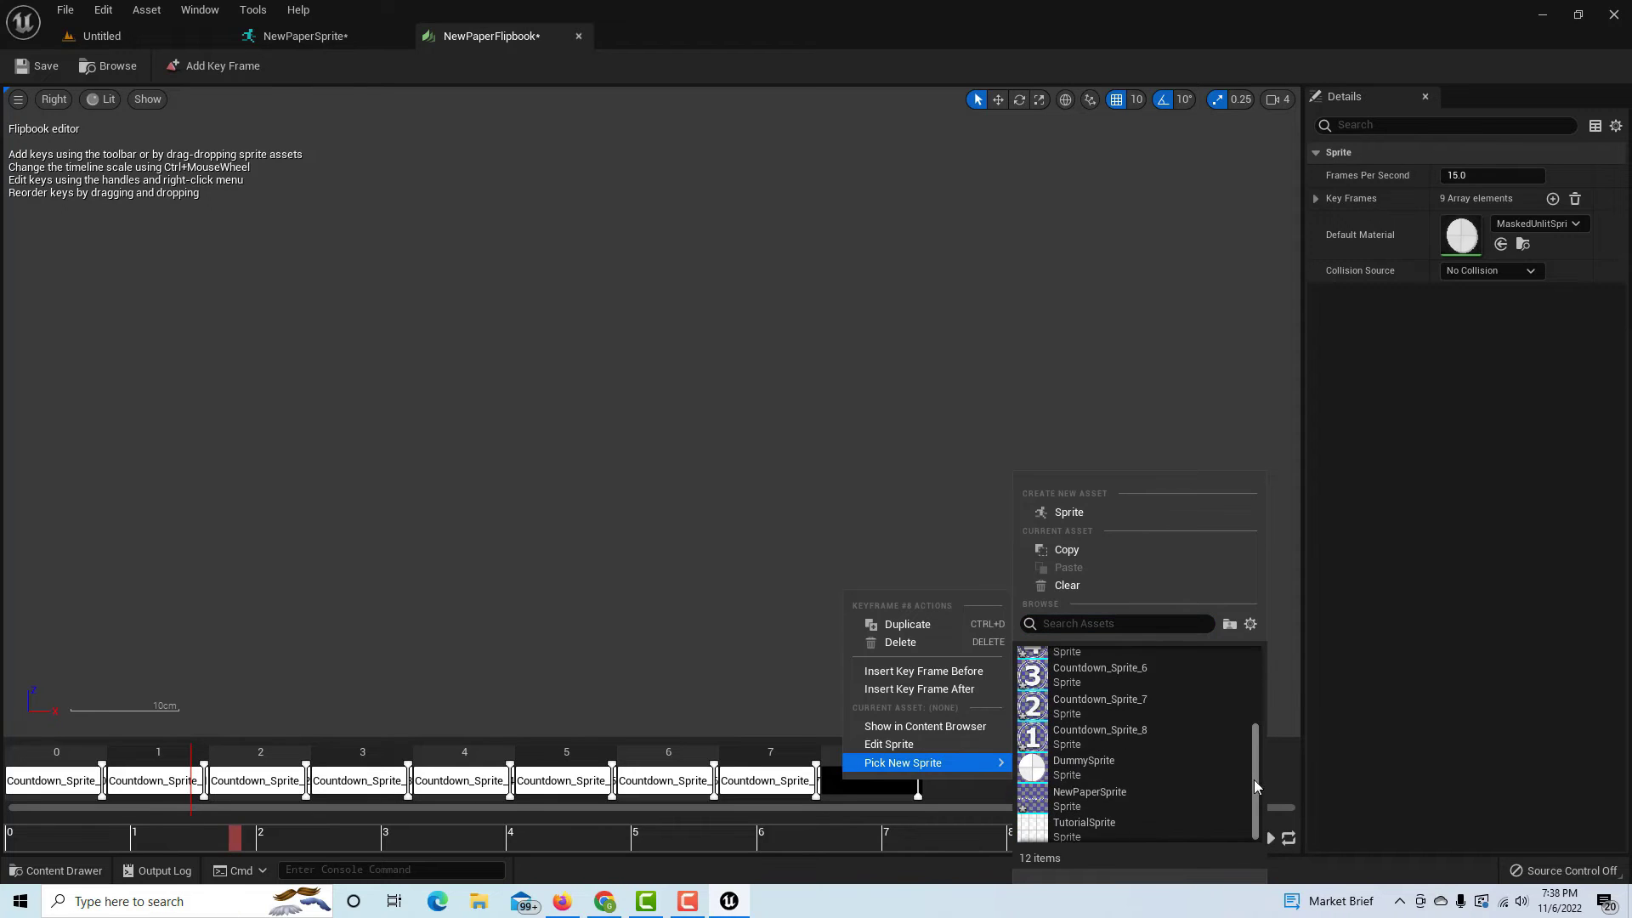
{"action": "left_click", "coordinate": [1035, 737]}
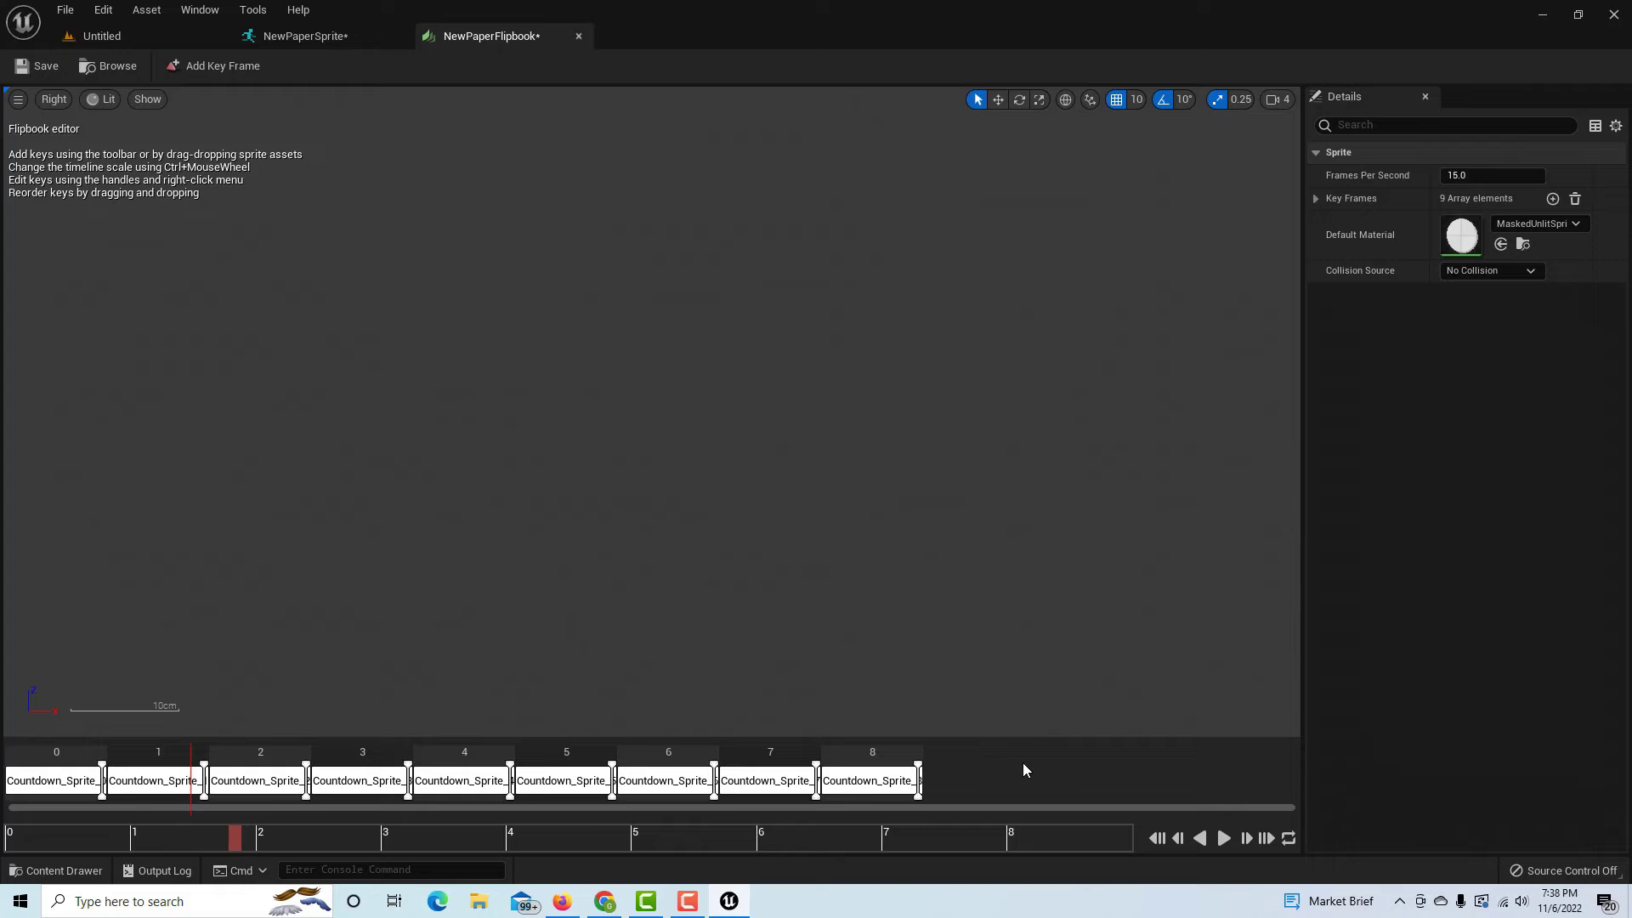
{"action": "left_click", "coordinate": [1223, 839]}
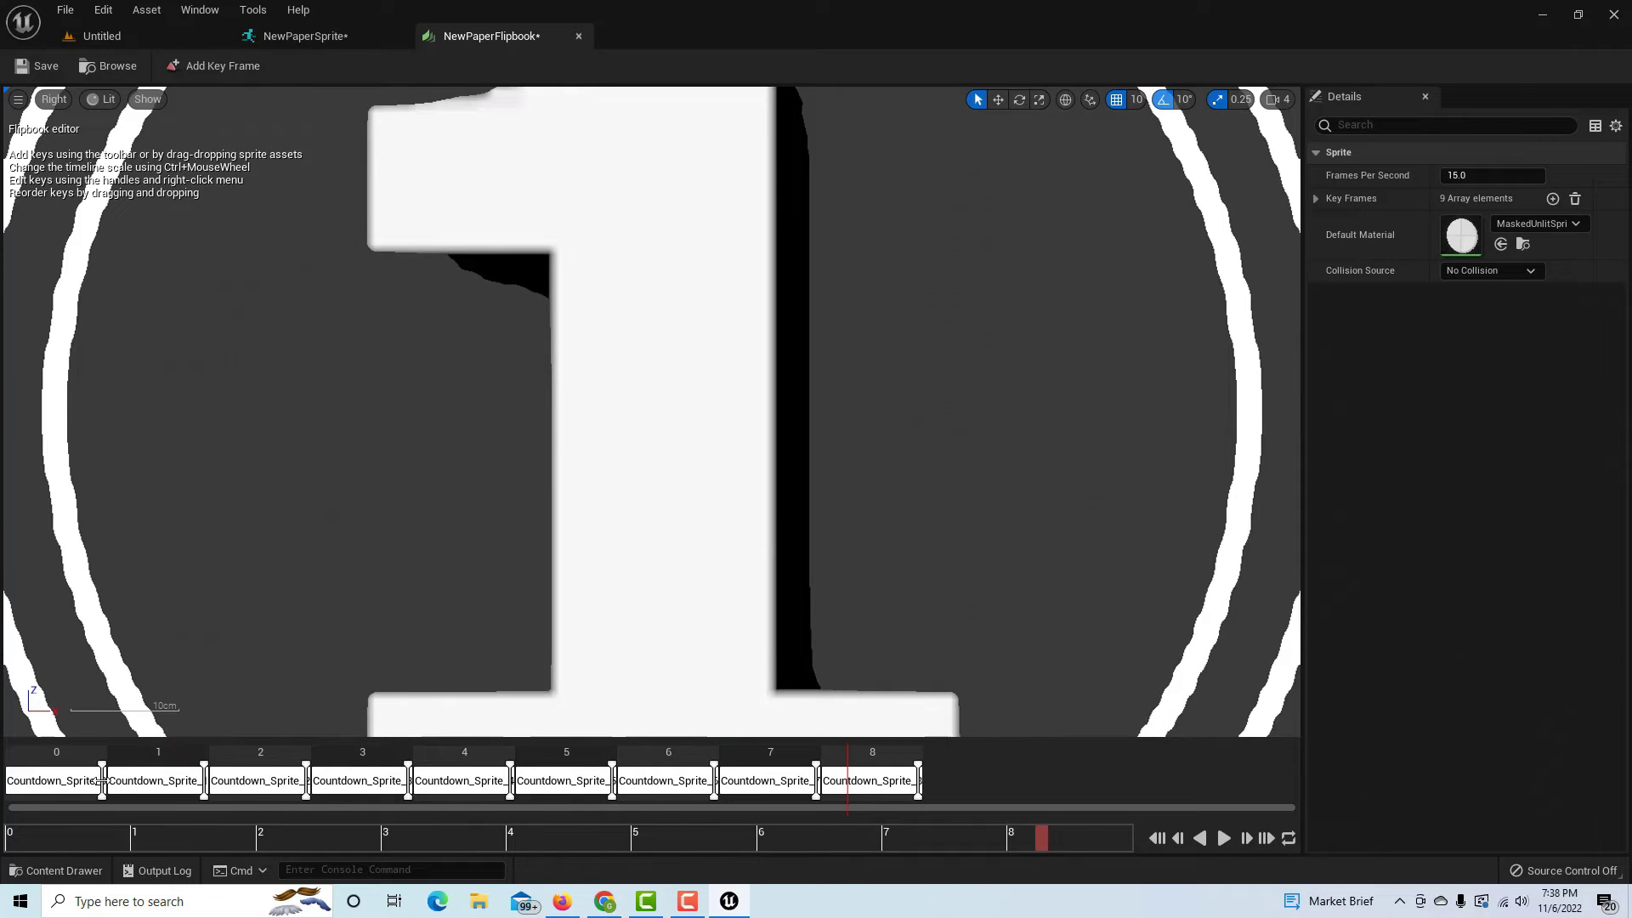
Lengthen the Countdown_Sprite_0 through _5 keys to two frames each
{"action": "left_click_drag", "start_coordinate": [102, 780], "coordinate": [203, 781]}
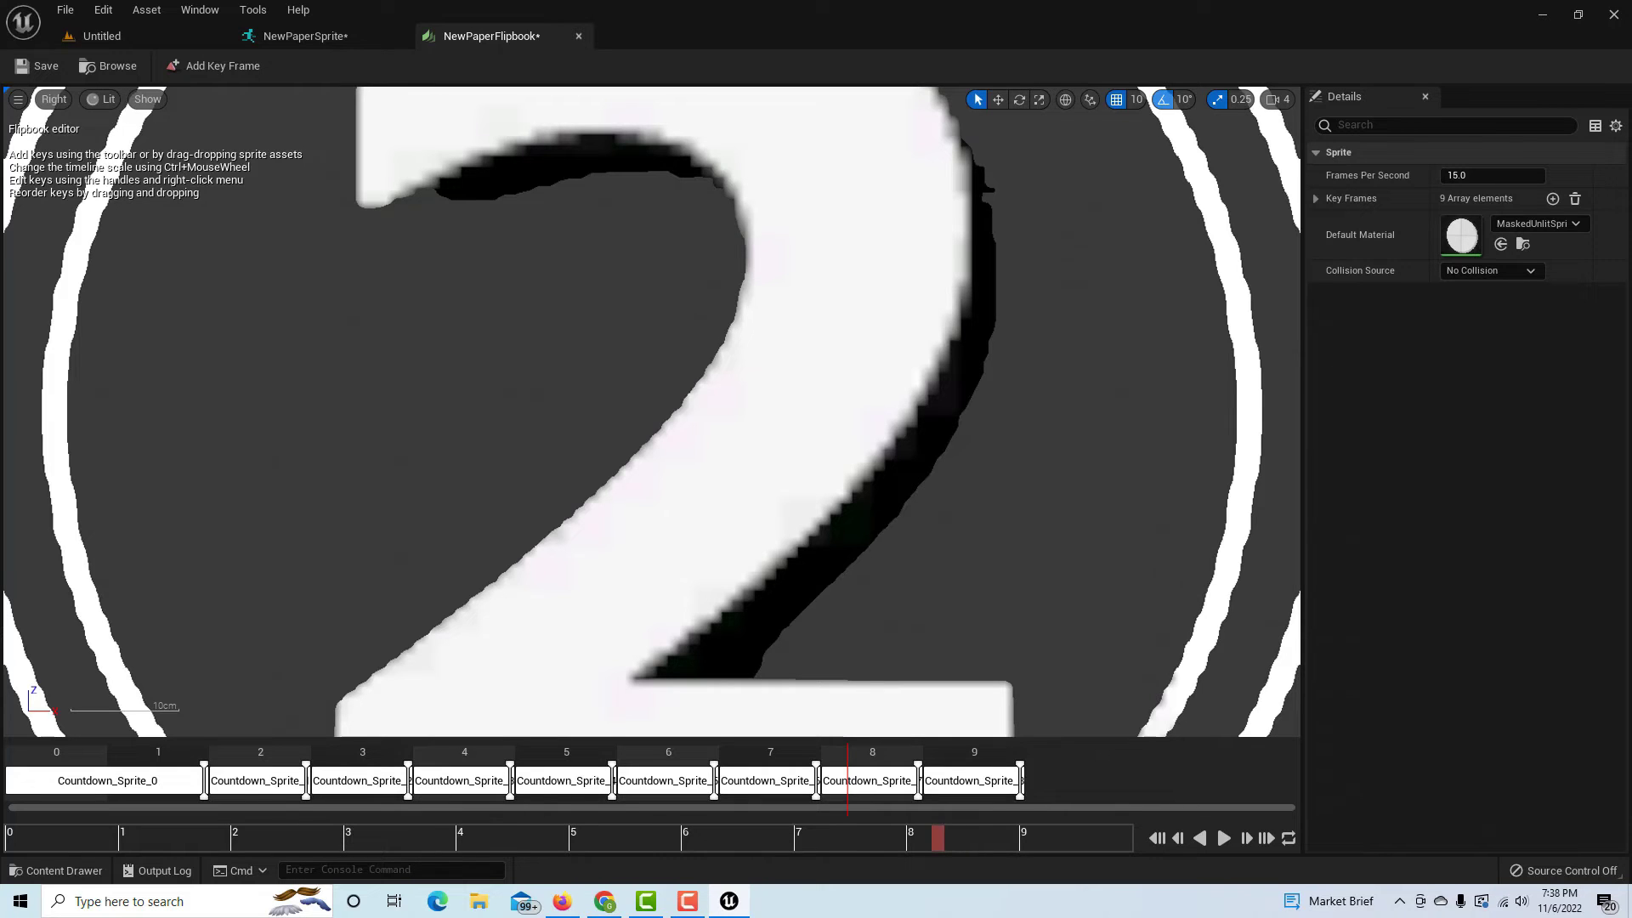
{"action": "left_click_drag", "start_coordinate": [306, 786], "coordinate": [408, 786]}
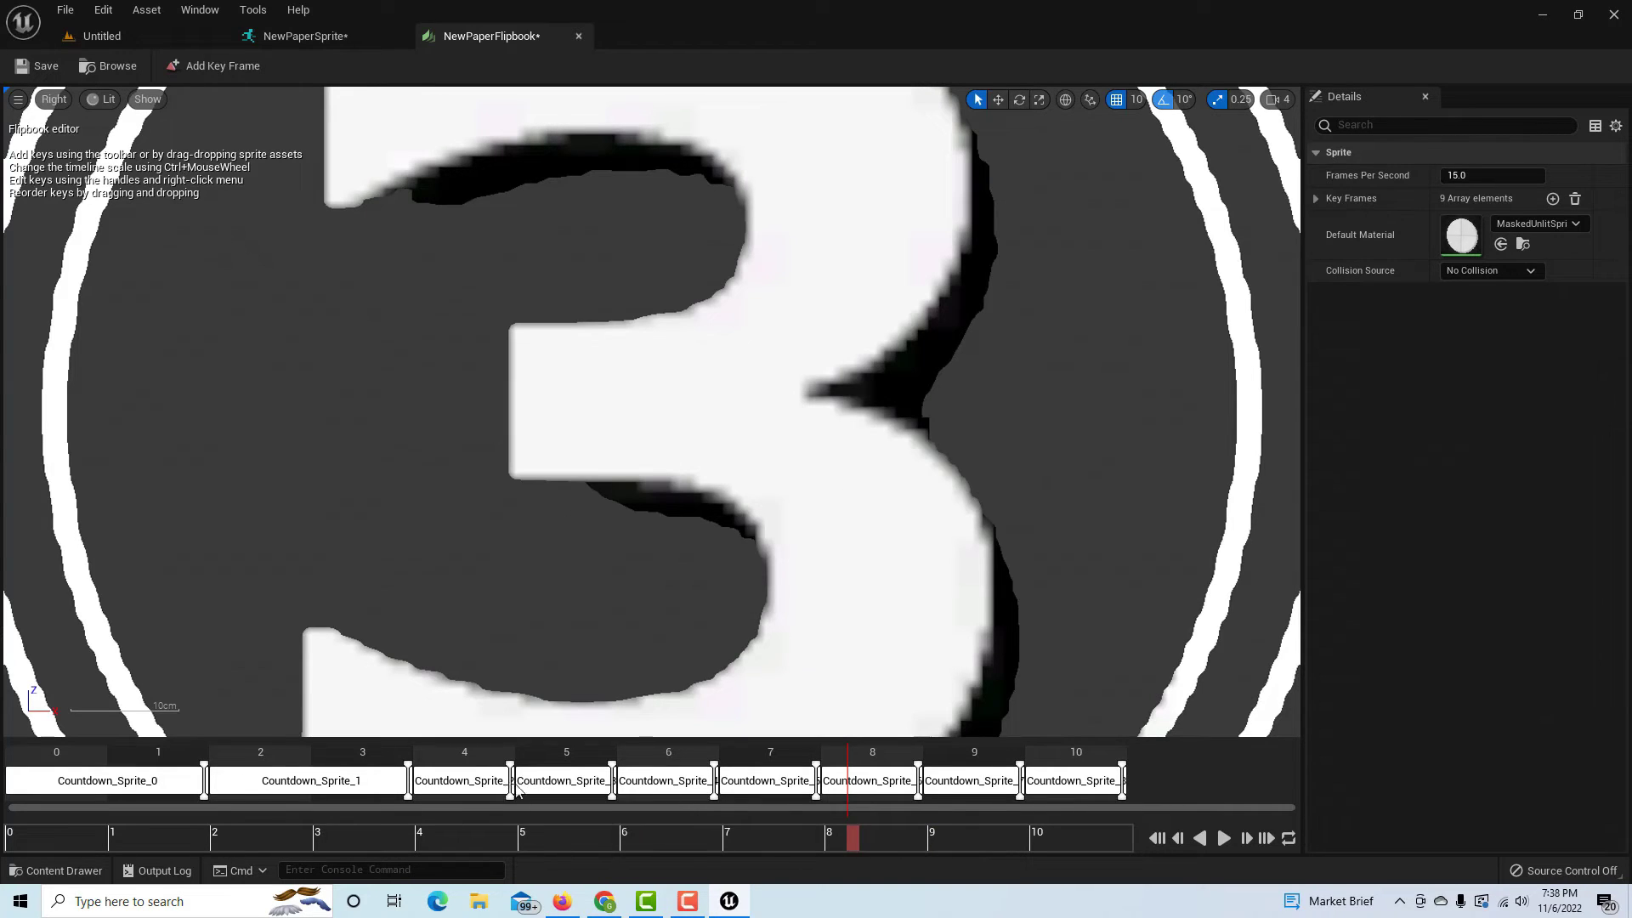
{"action": "left_click_drag", "start_coordinate": [510, 786], "coordinate": [612, 786]}
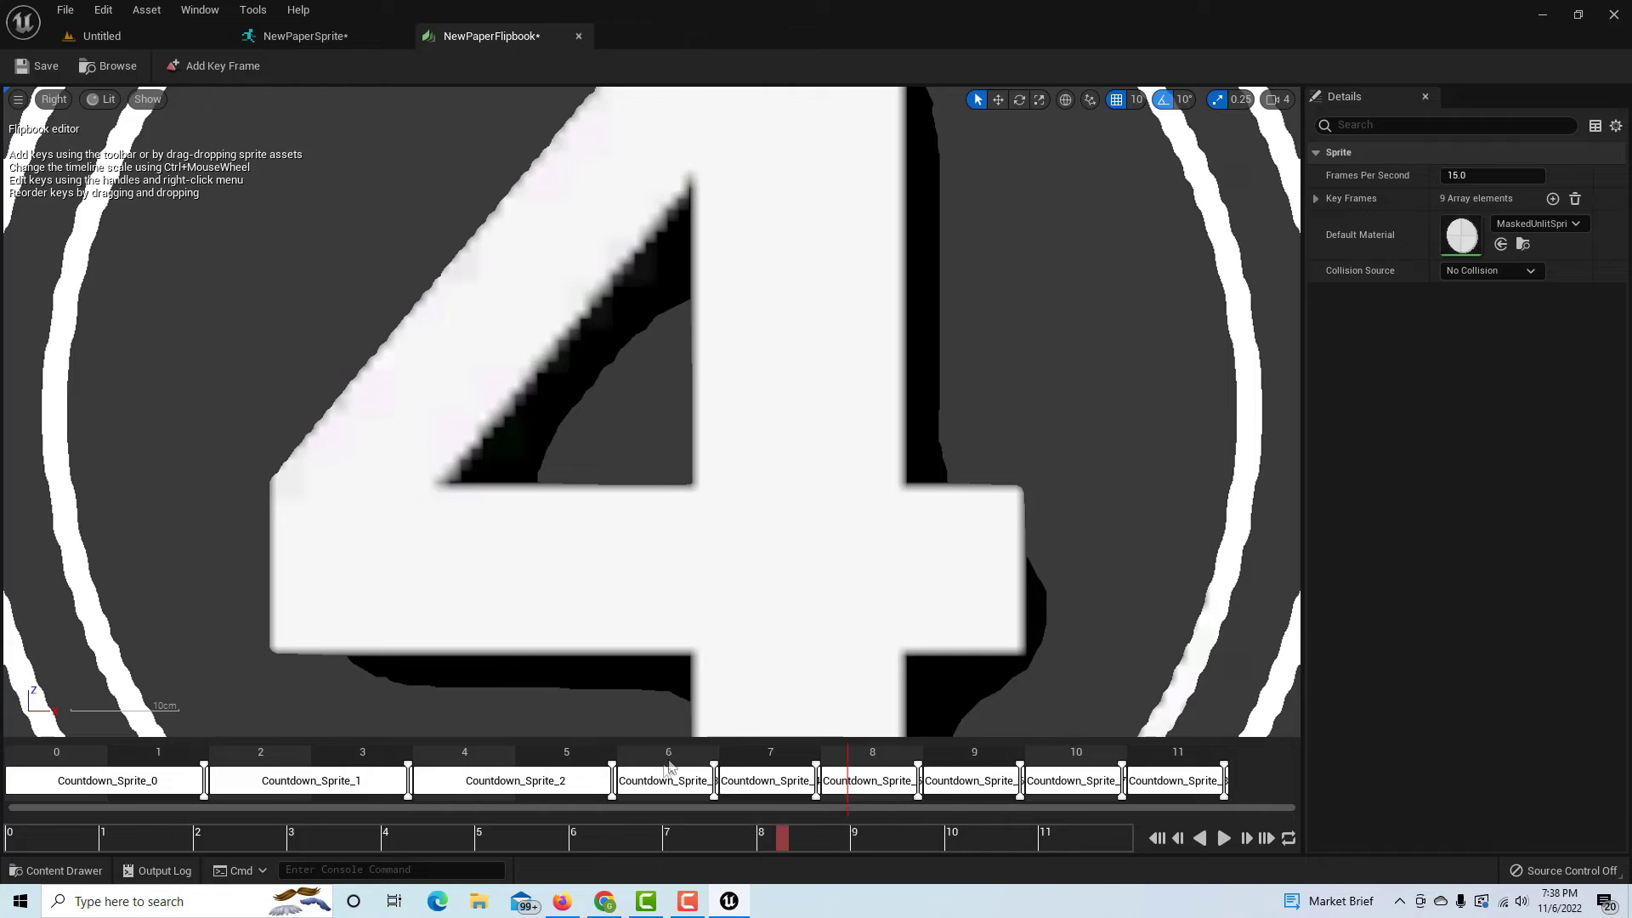
{"action": "left_click_drag", "start_coordinate": [714, 781], "coordinate": [816, 780]}
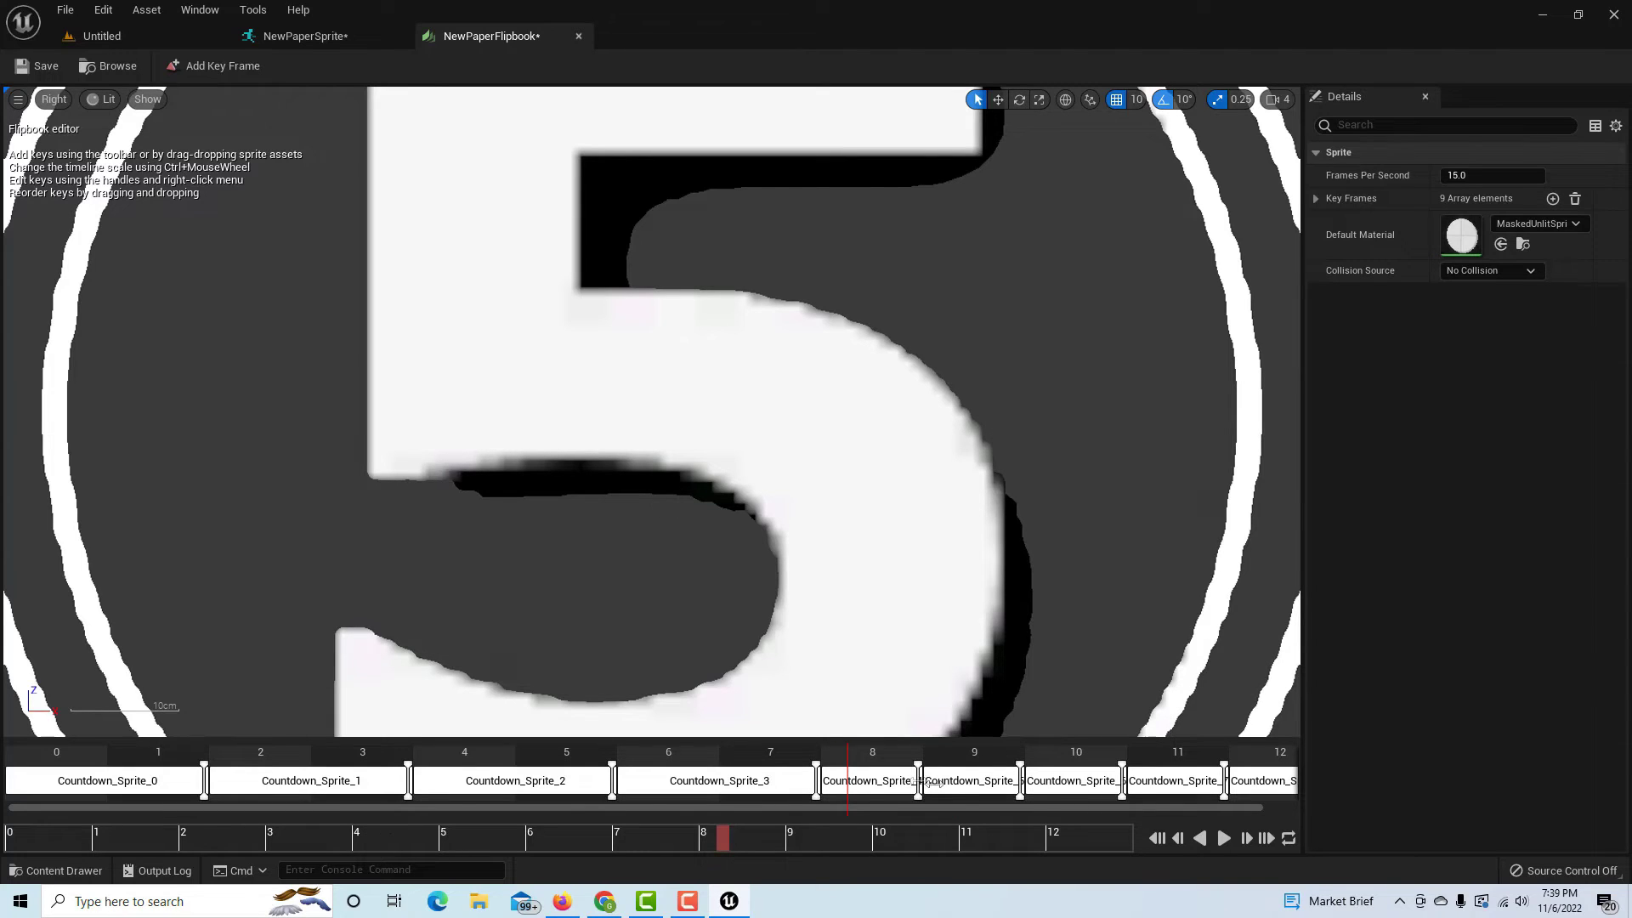
{"action": "left_click_drag", "start_coordinate": [918, 780], "coordinate": [1020, 780]}
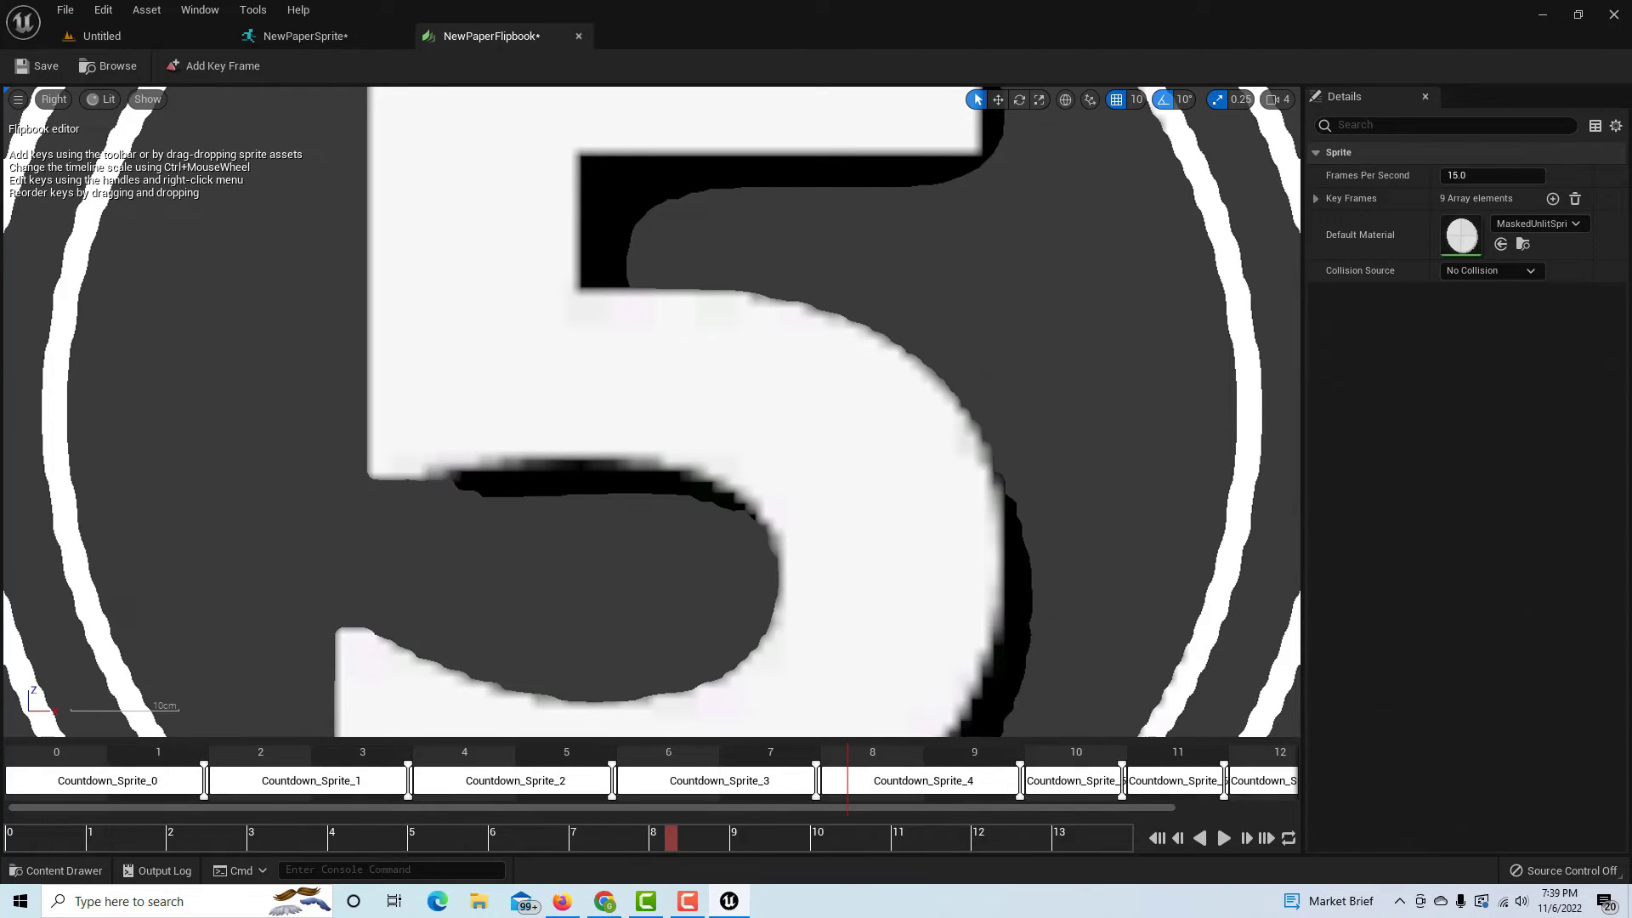
{"action": "left_click_drag", "start_coordinate": [1122, 780], "coordinate": [1223, 781]}
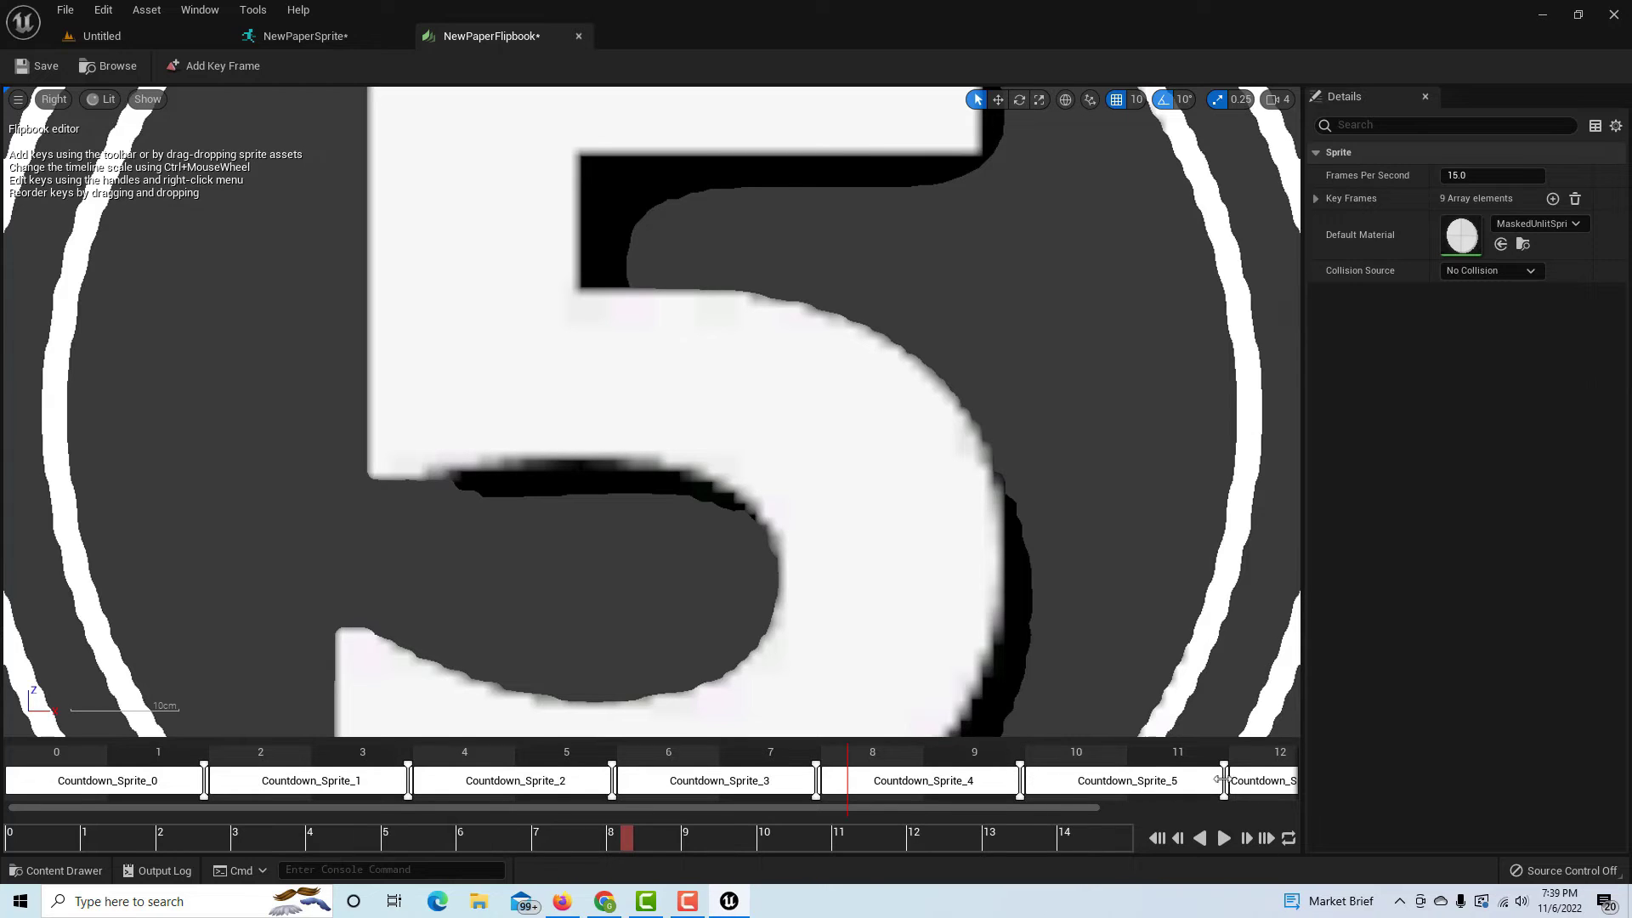
Lengthen the remaining later countdown keys to two frames each
{"action": "scroll", "coordinate": [999, 806], "scroll_direction": "down", "scroll_amount": 3}
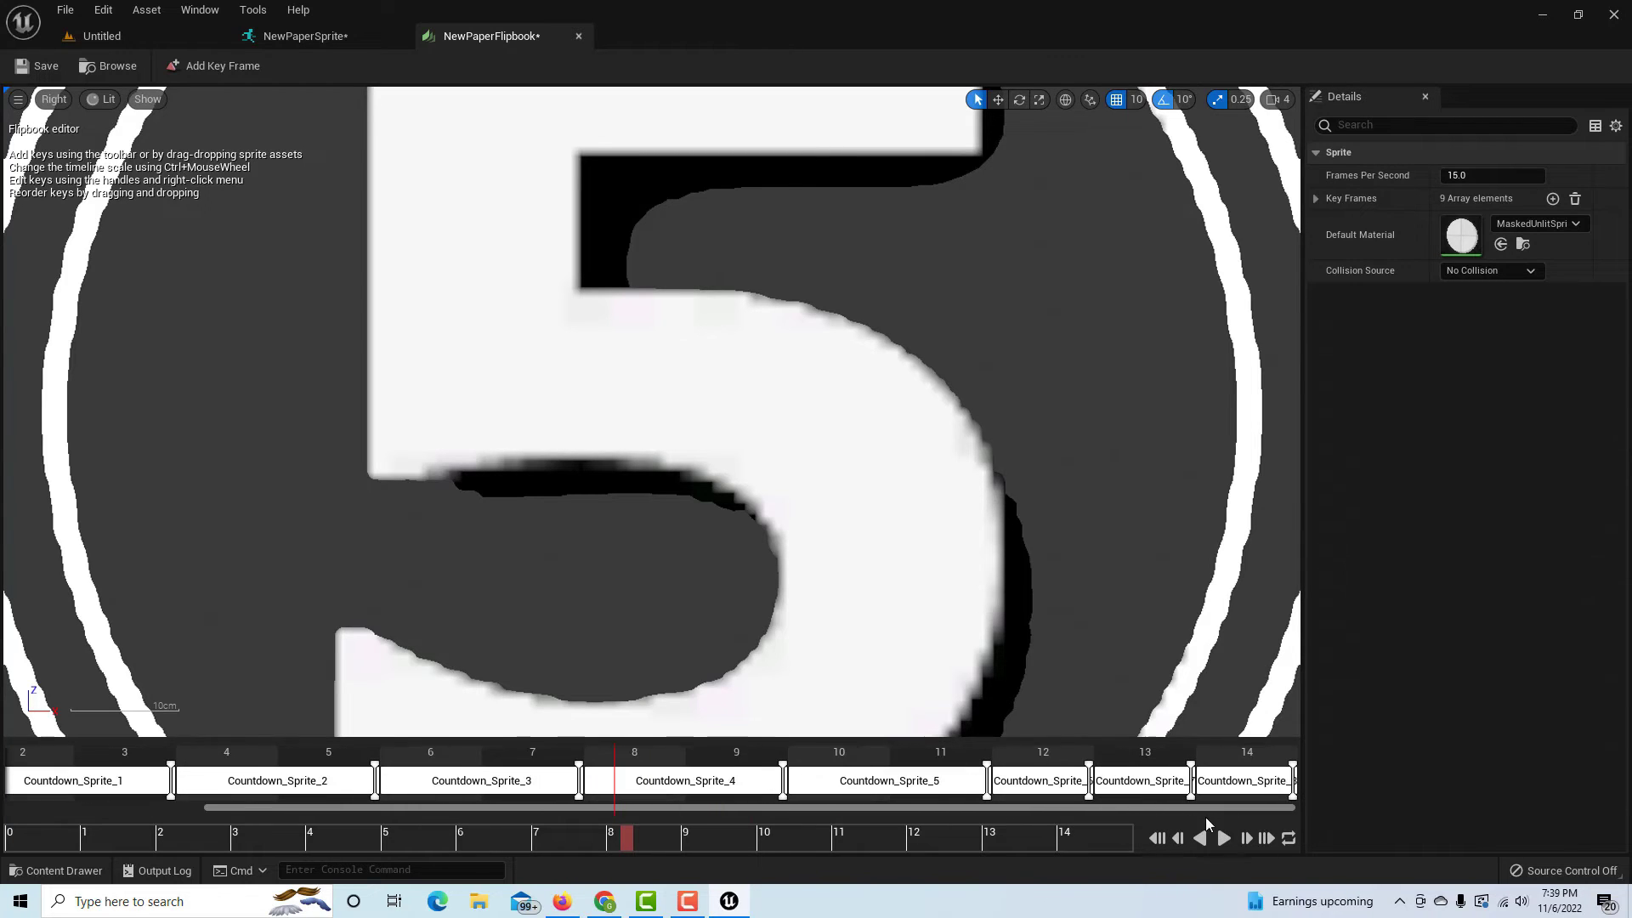
{"action": "left_click_drag", "start_coordinate": [1087, 778], "coordinate": [1143, 780]}
{"action": "scroll", "coordinate": [1201, 794], "scroll_direction": "down", "scroll_amount": 1}
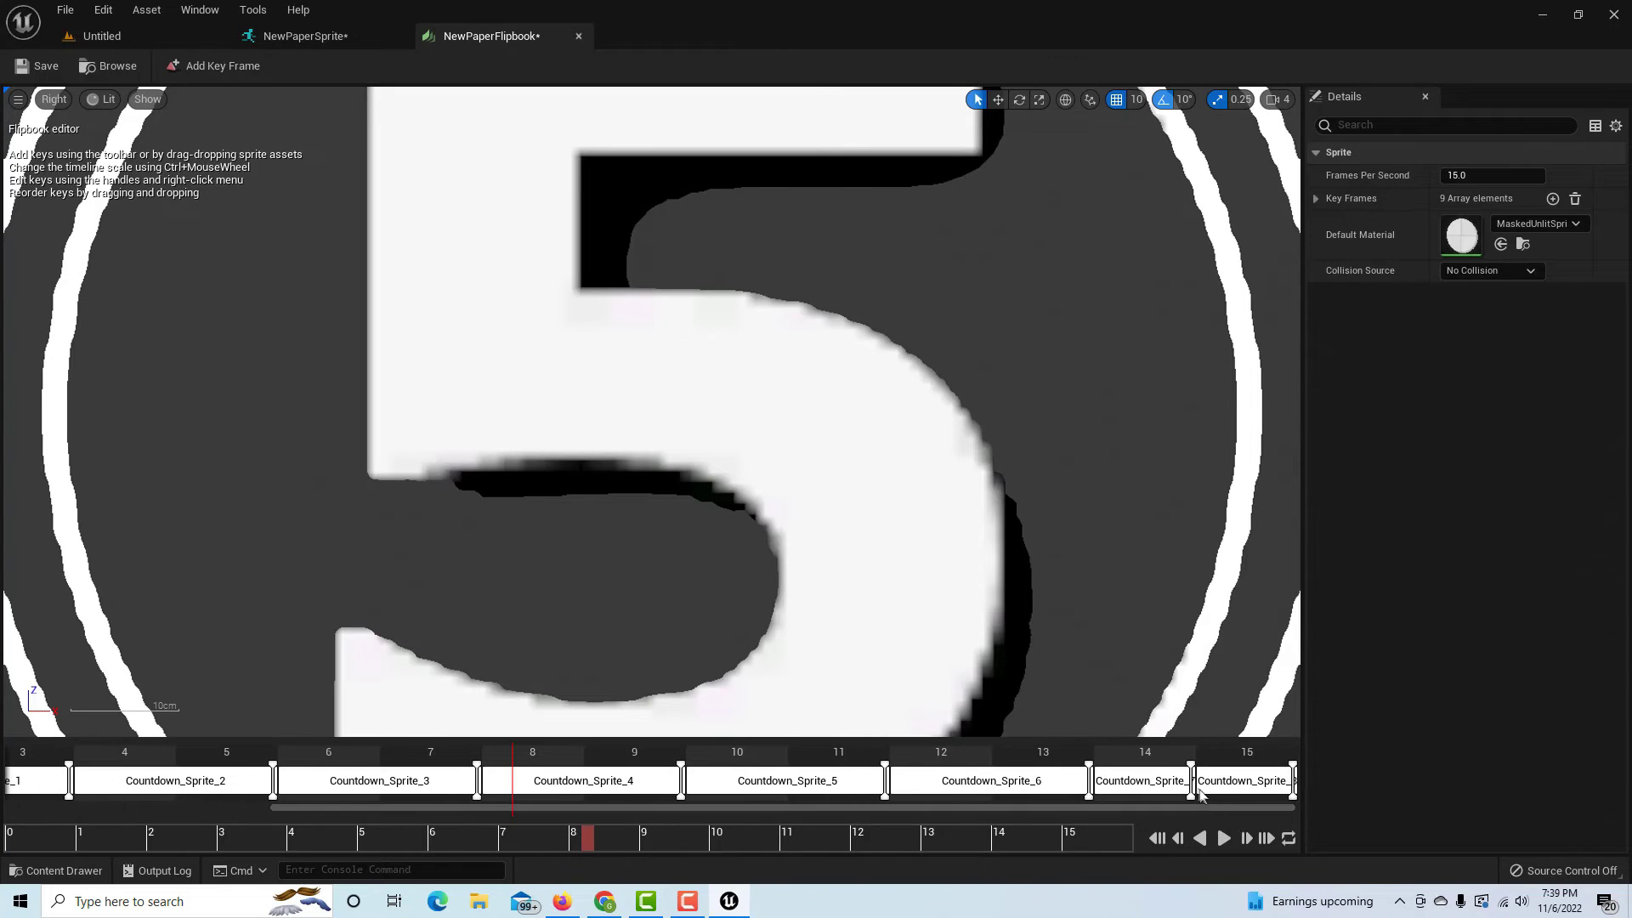
{"action": "left_click_drag", "start_coordinate": [1190, 781], "coordinate": [1293, 780]}
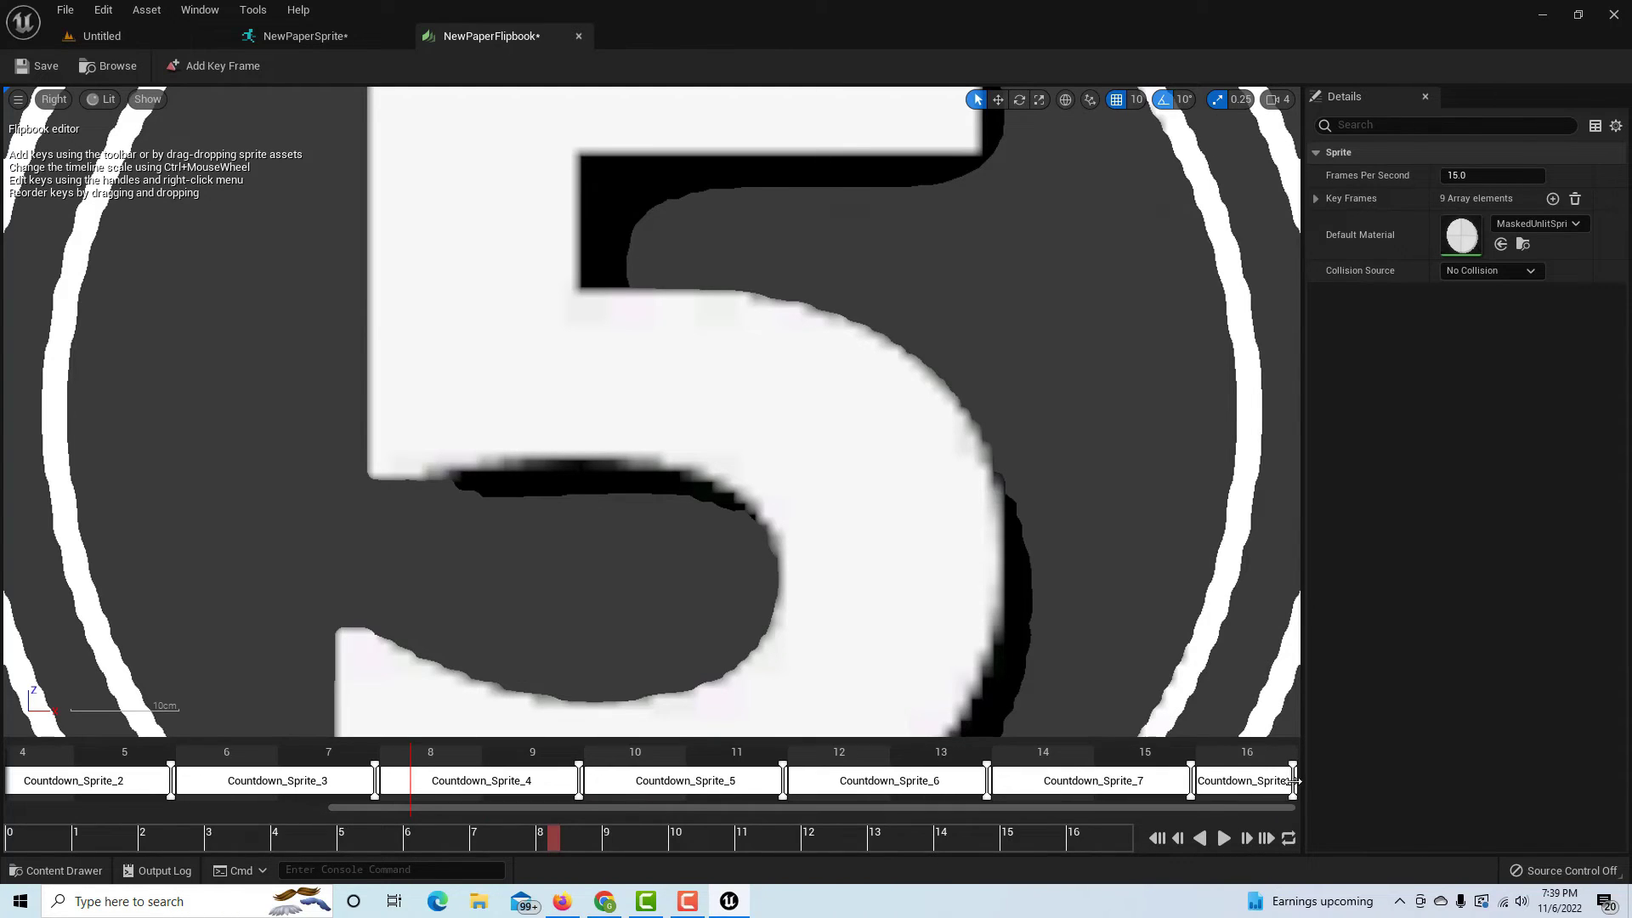
{"action": "scroll", "coordinate": [1024, 803], "scroll_direction": "down", "scroll_amount": 1}
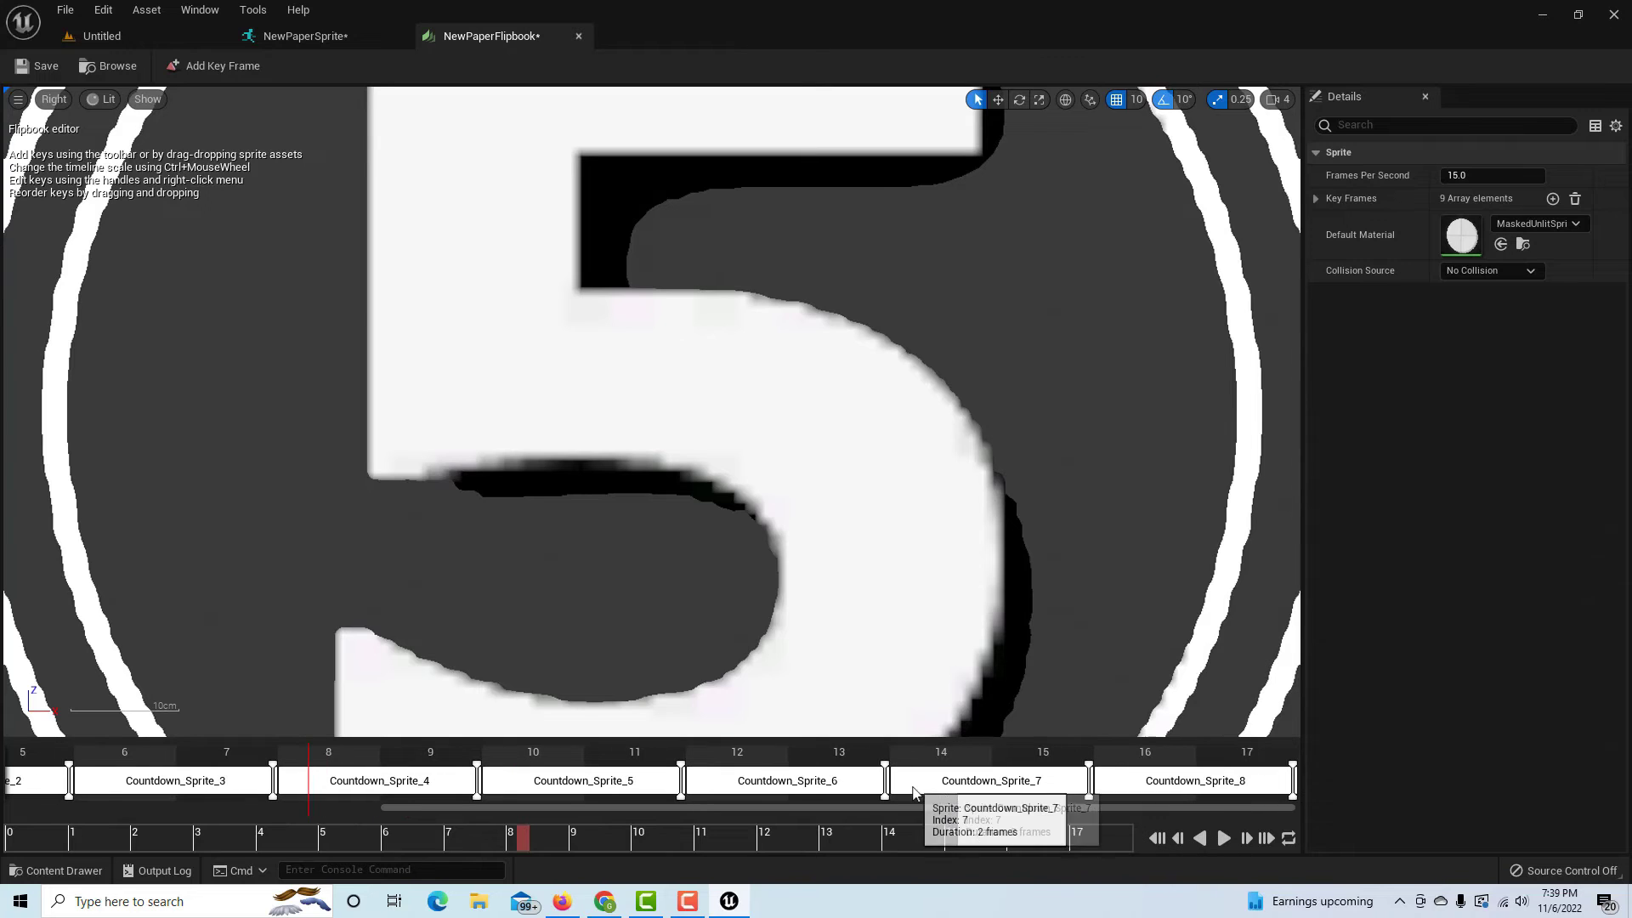
{"action": "left_click_drag", "start_coordinate": [934, 809], "coordinate": [722, 813]}
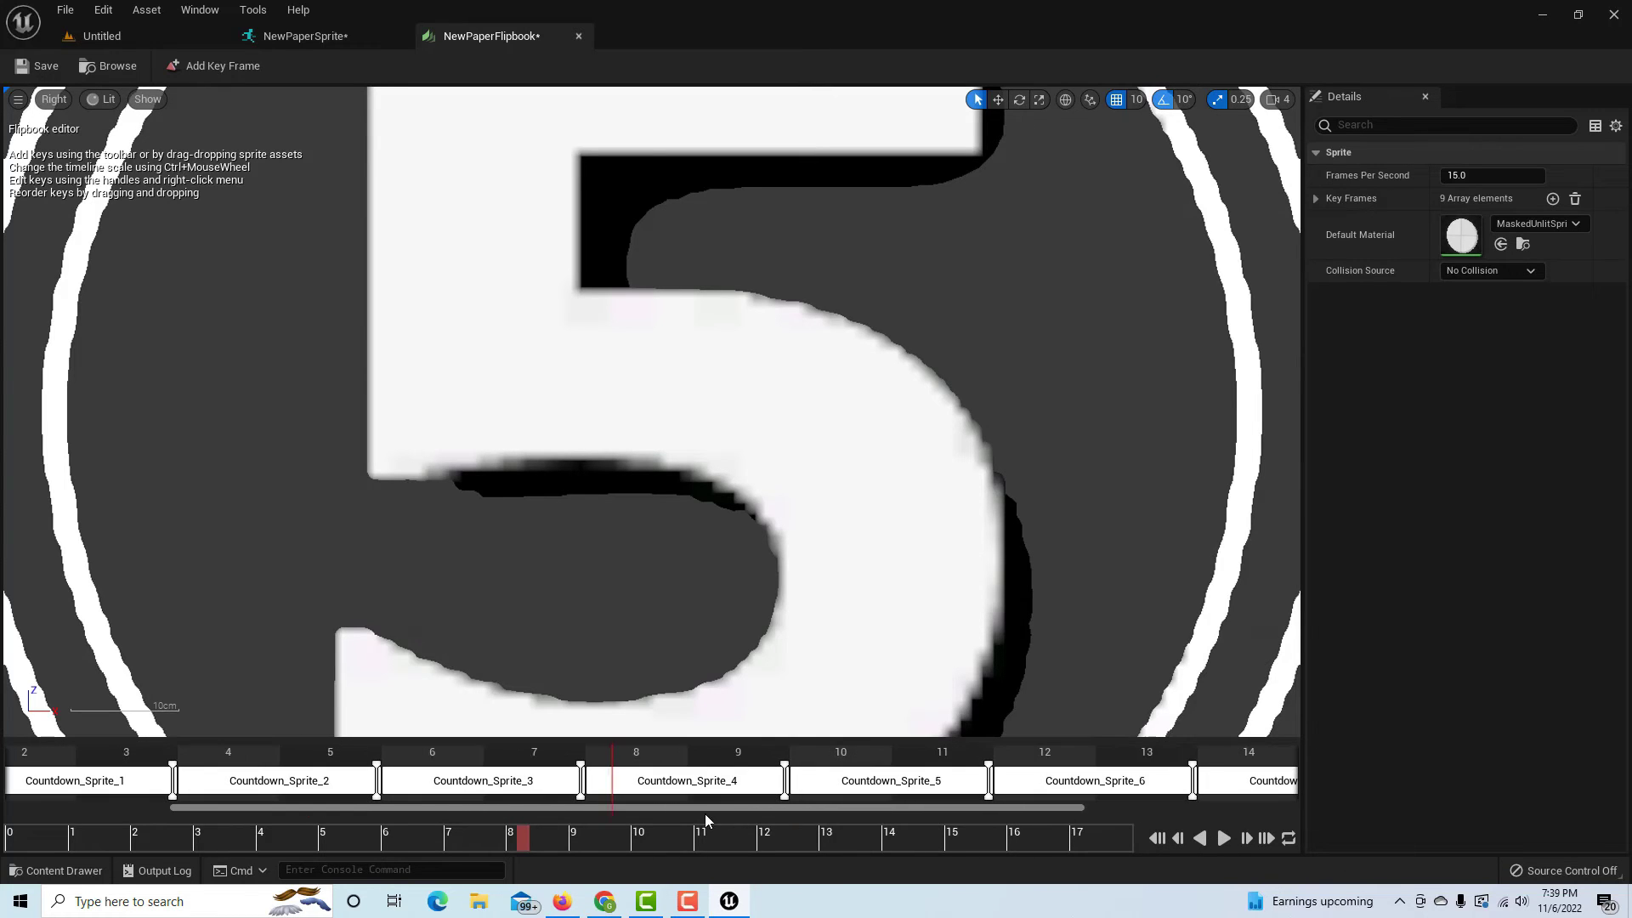
Preview the new timing, save the flipbook and return to the level editor
{"action": "left_click", "coordinate": [1223, 839]}
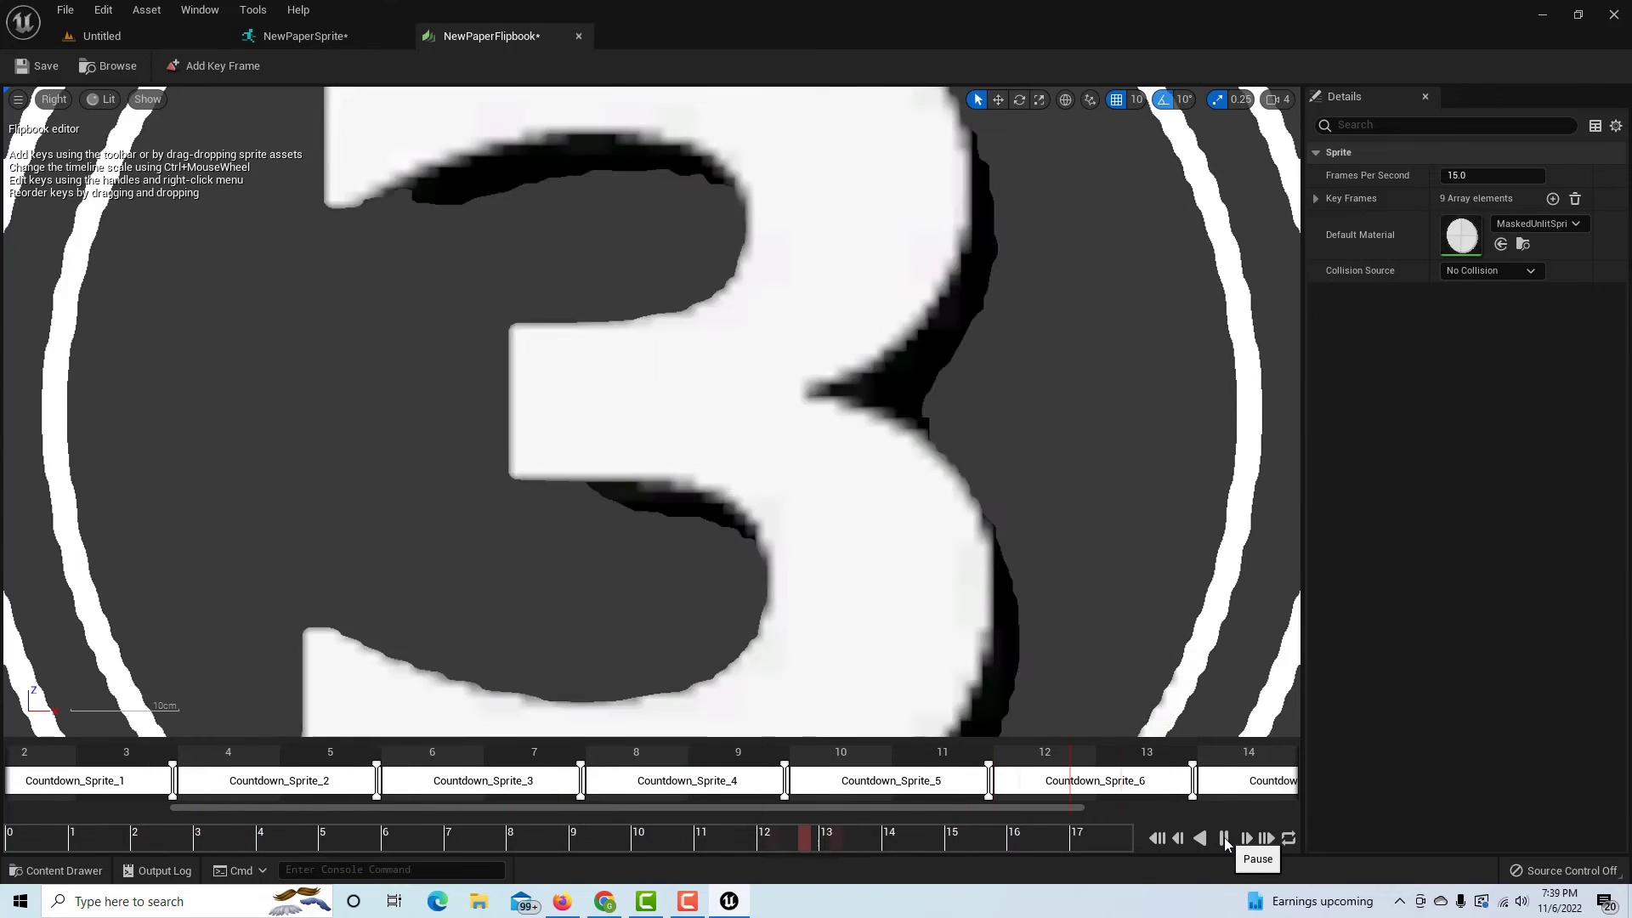
{"action": "left_click", "coordinate": [1223, 839]}
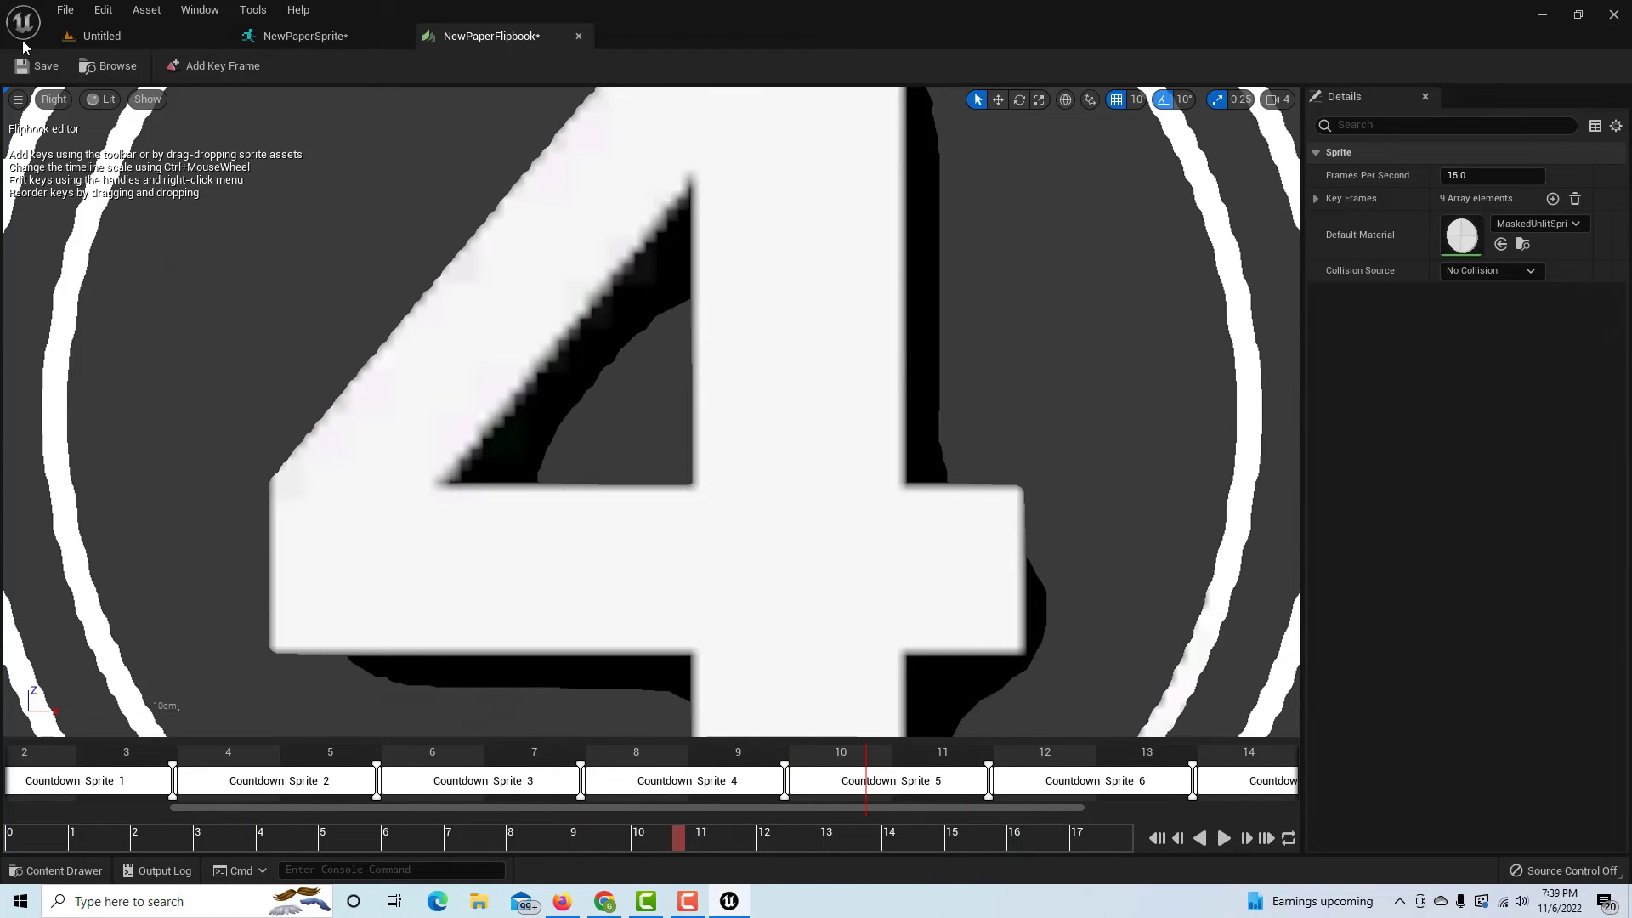
{"action": "left_click", "coordinate": [39, 66]}
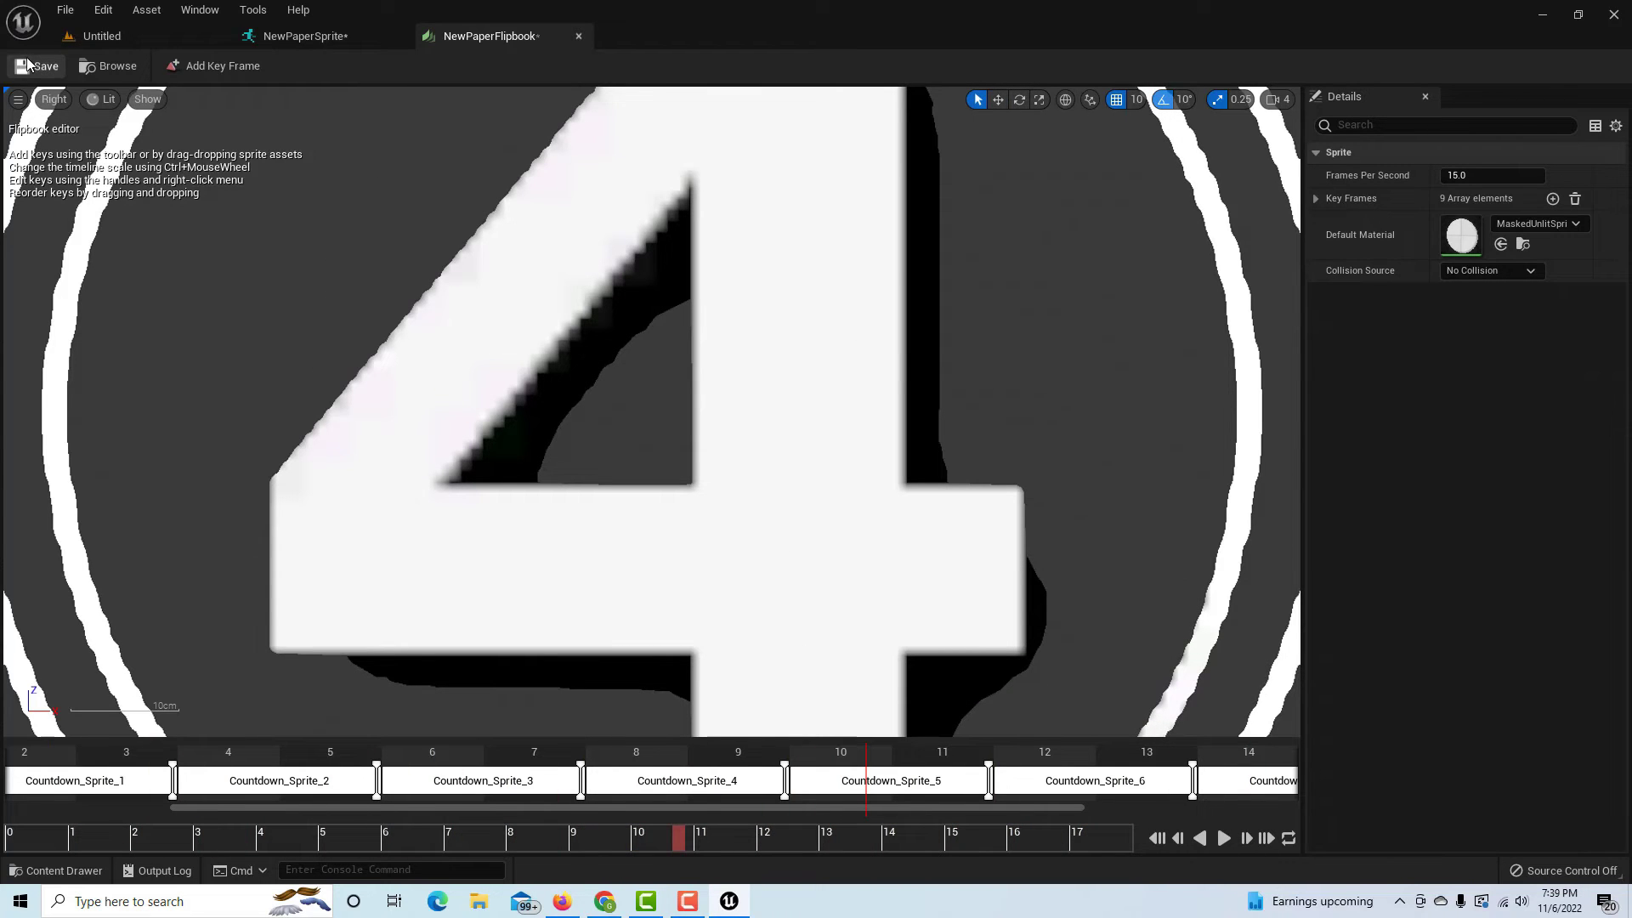
{"action": "left_click", "coordinate": [134, 34]}
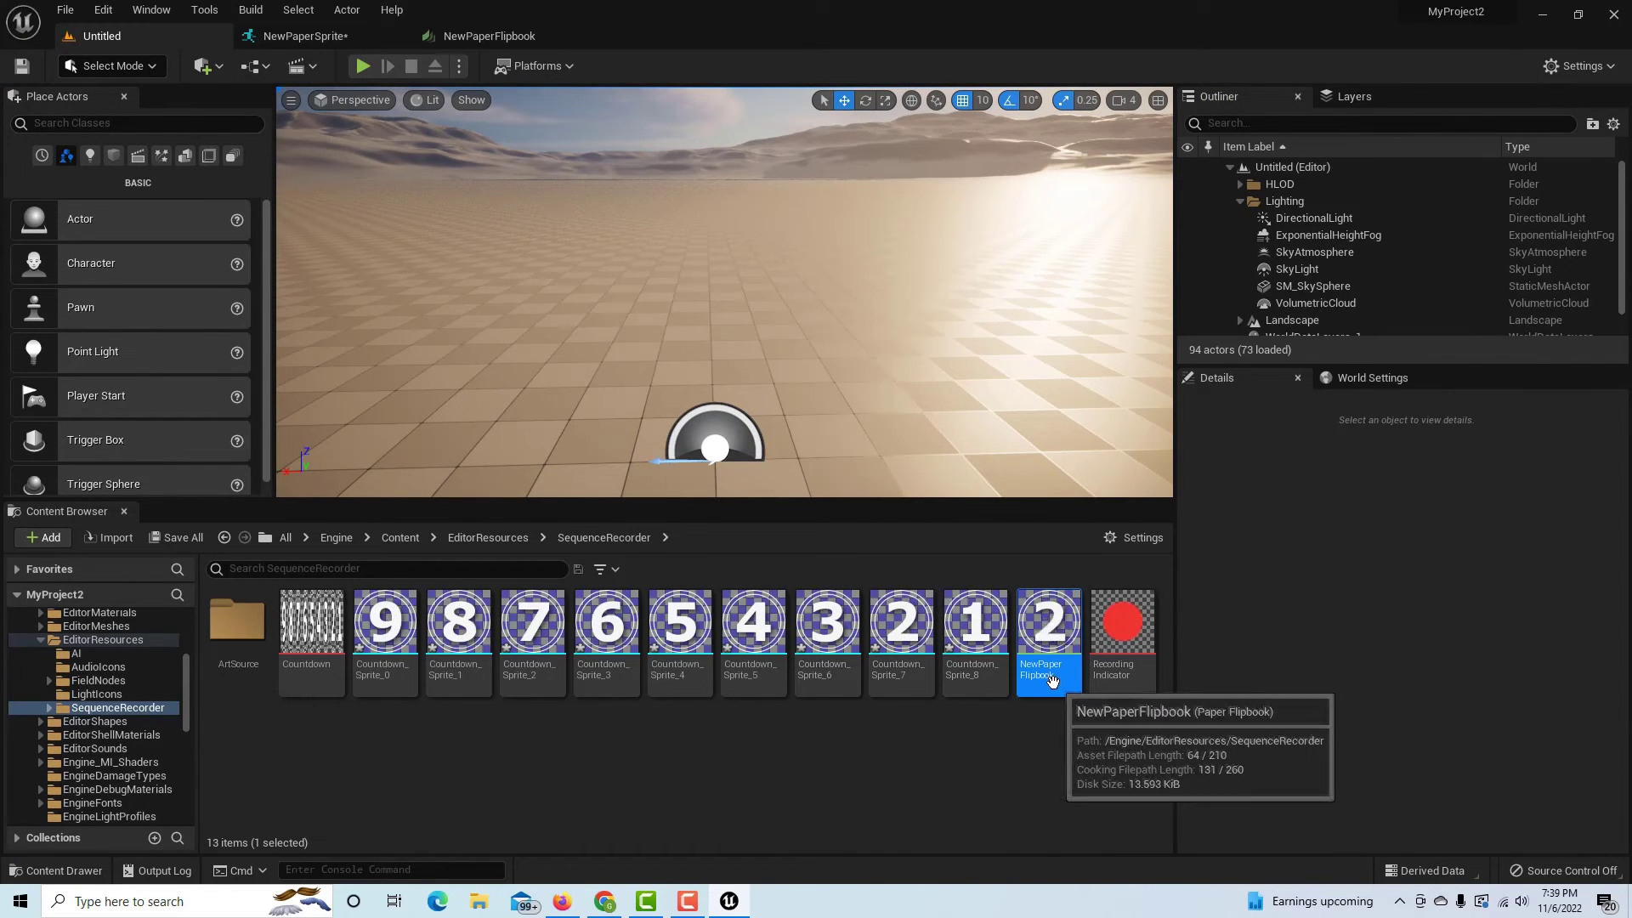
Place NewPaperFlipbook in the level and rotate it to about -170° around Z
{"action": "left_click_drag", "start_coordinate": [1049, 679], "coordinate": [914, 289]}
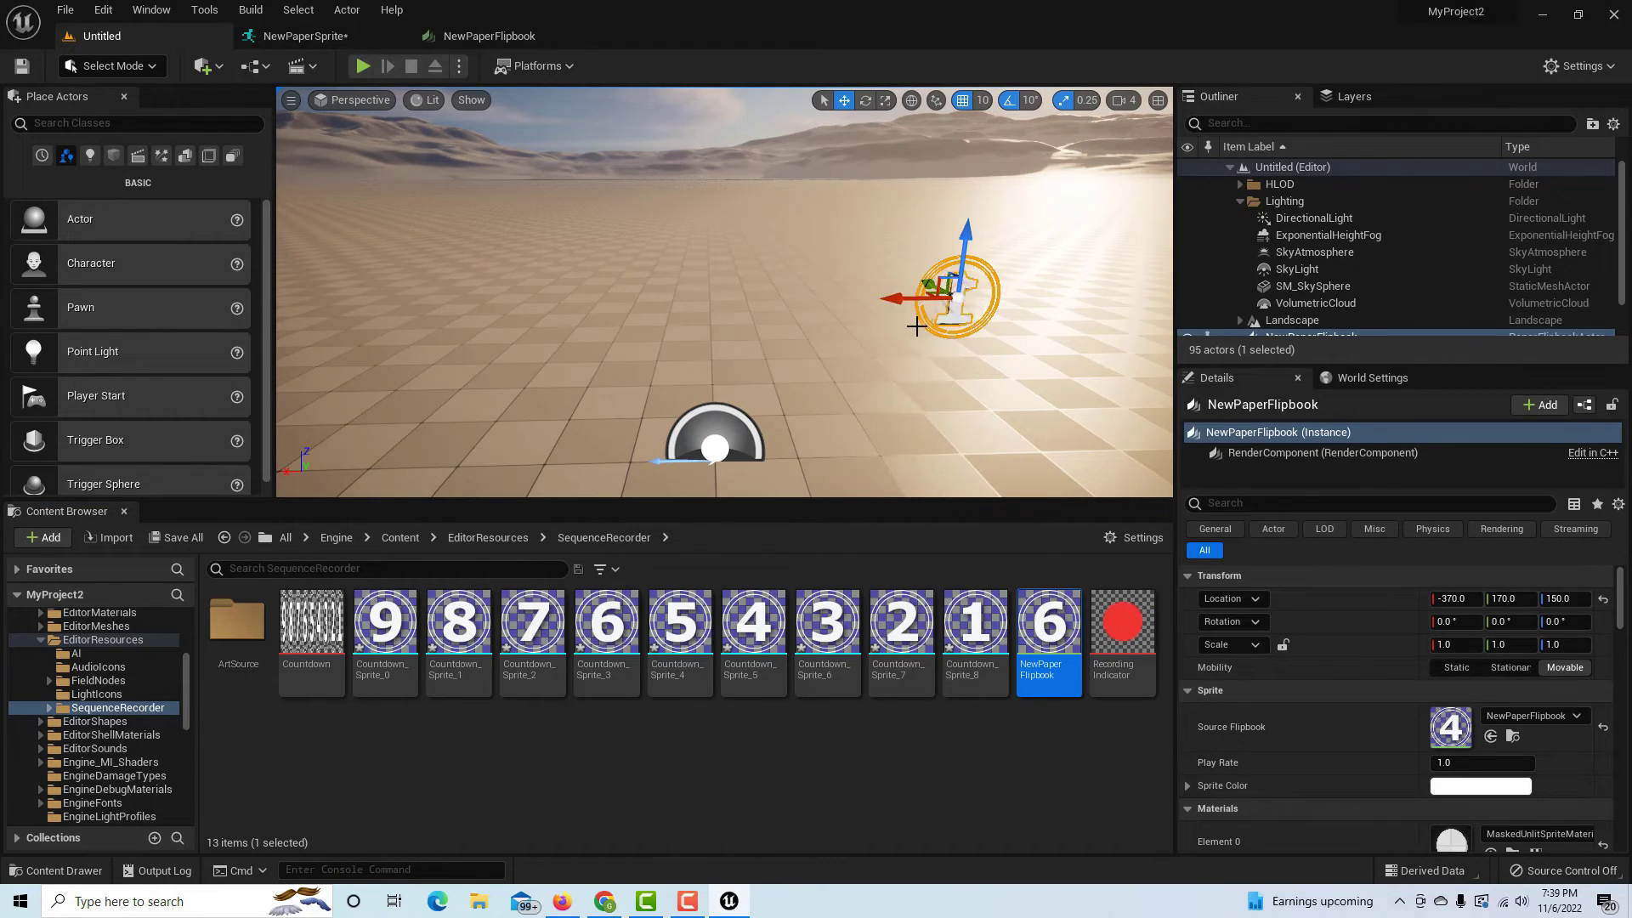
{"action": "key", "text": "e"}
{"action": "left_click_drag", "start_coordinate": [981, 324], "coordinate": [965, 357]}
{"action": "scroll", "coordinate": [986, 366], "scroll_direction": "up", "scroll_amount": 3}
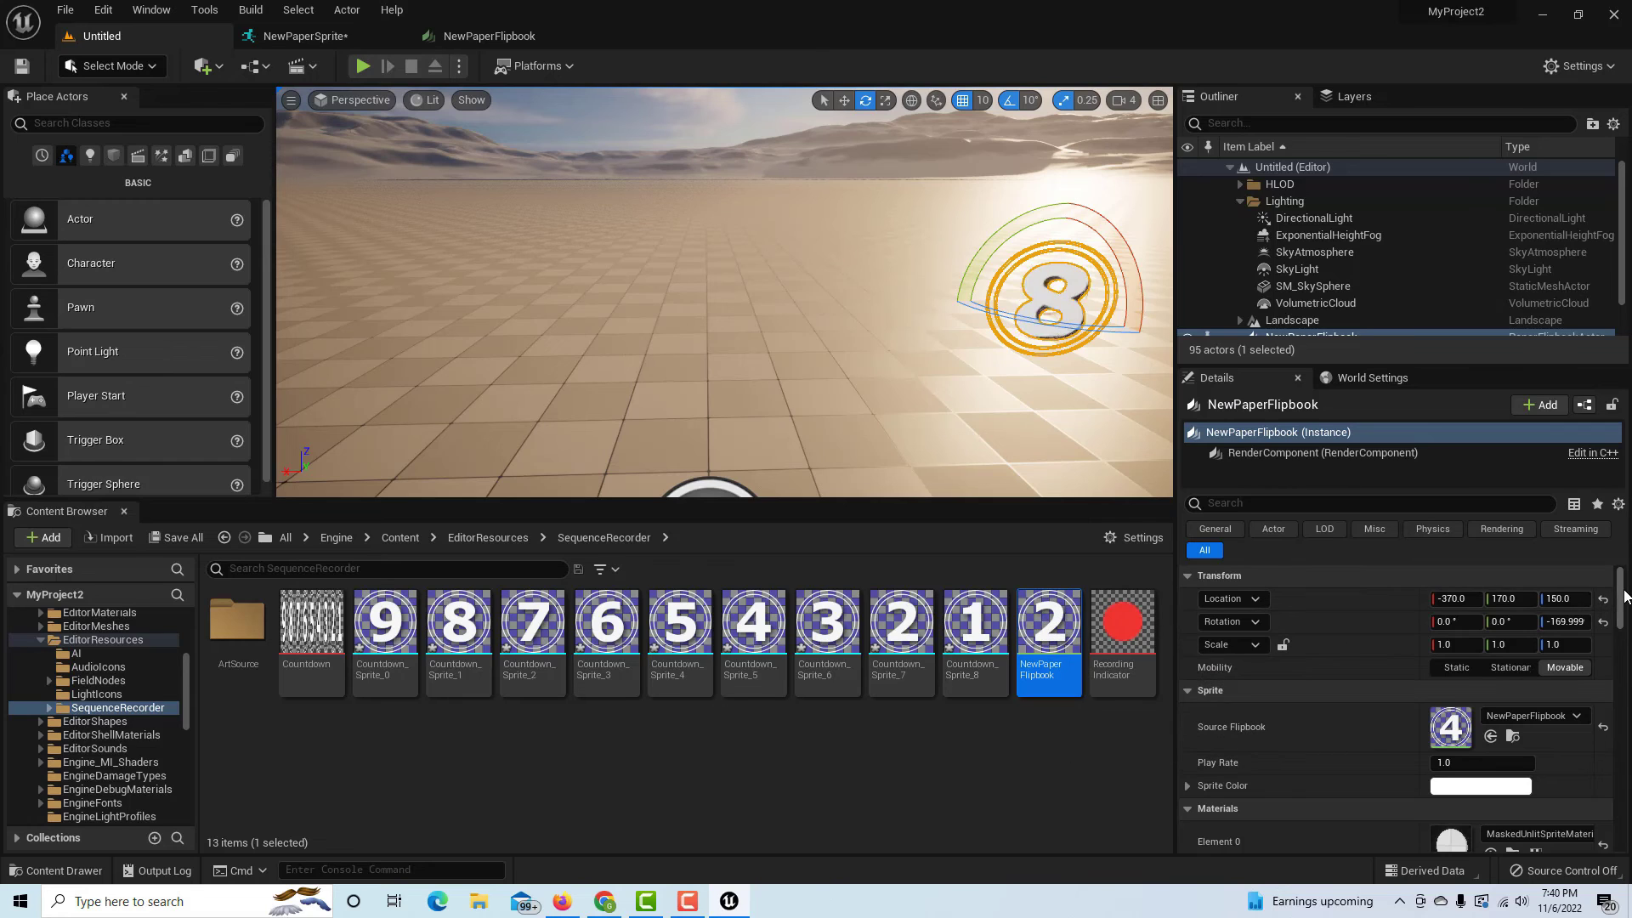
{"action": "scroll", "coordinate": [1620, 597], "scroll_direction": "down", "scroll_amount": 3}
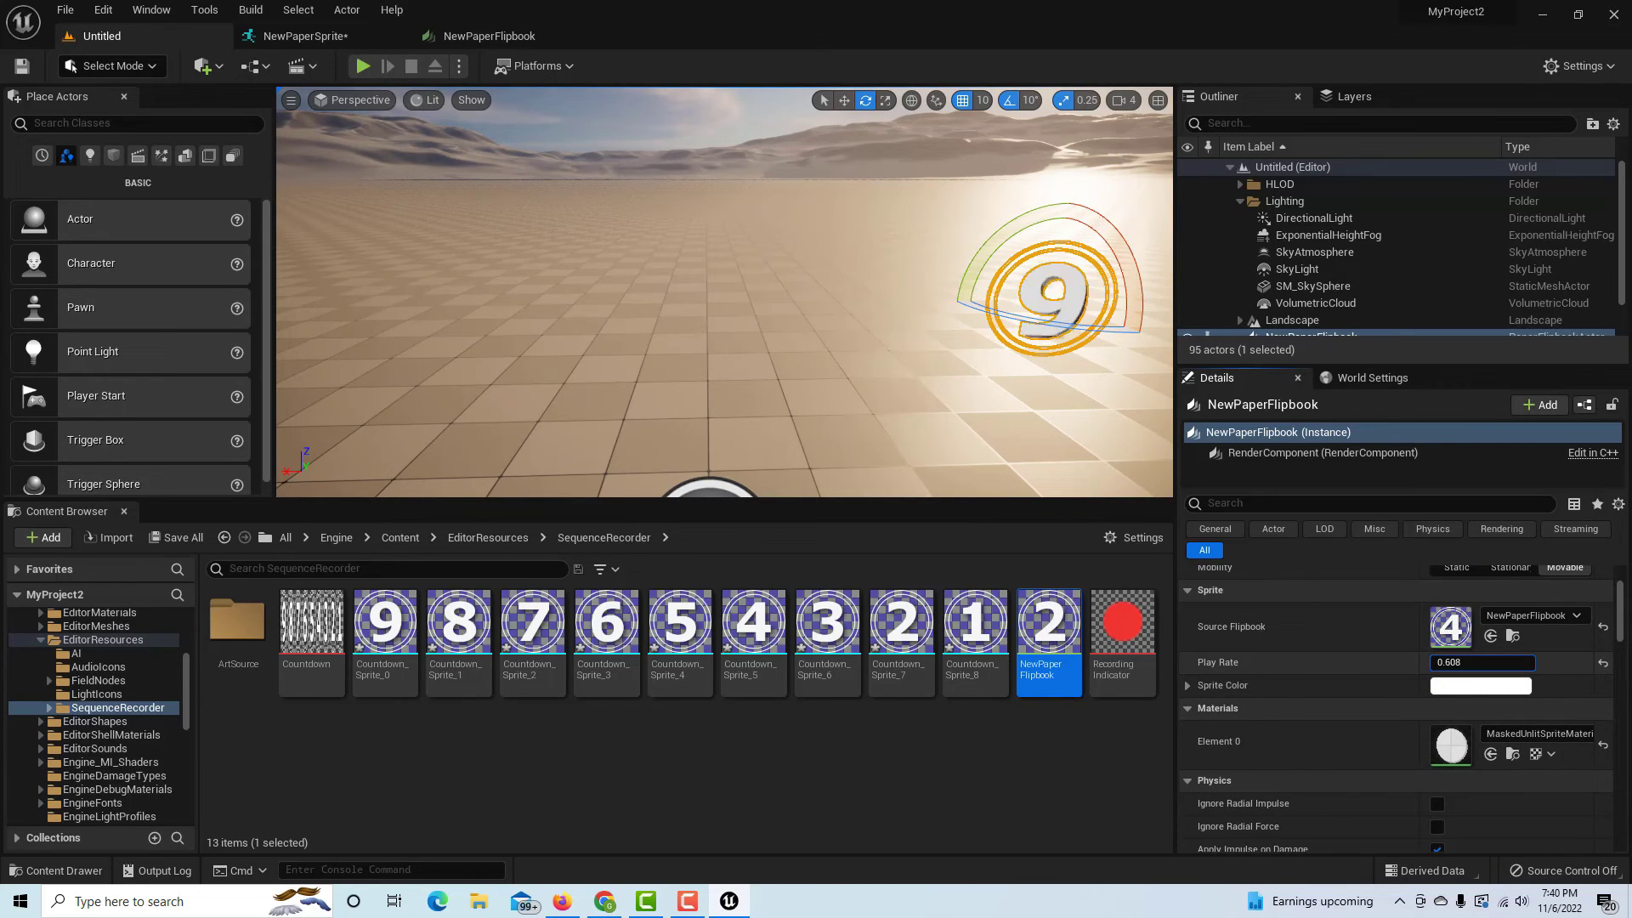
Drag the flipbook's Play Rate down from 1.0 to 0.408
{"action": "left_click_drag", "start_coordinate": [1482, 662], "coordinate": [1470, 662]}
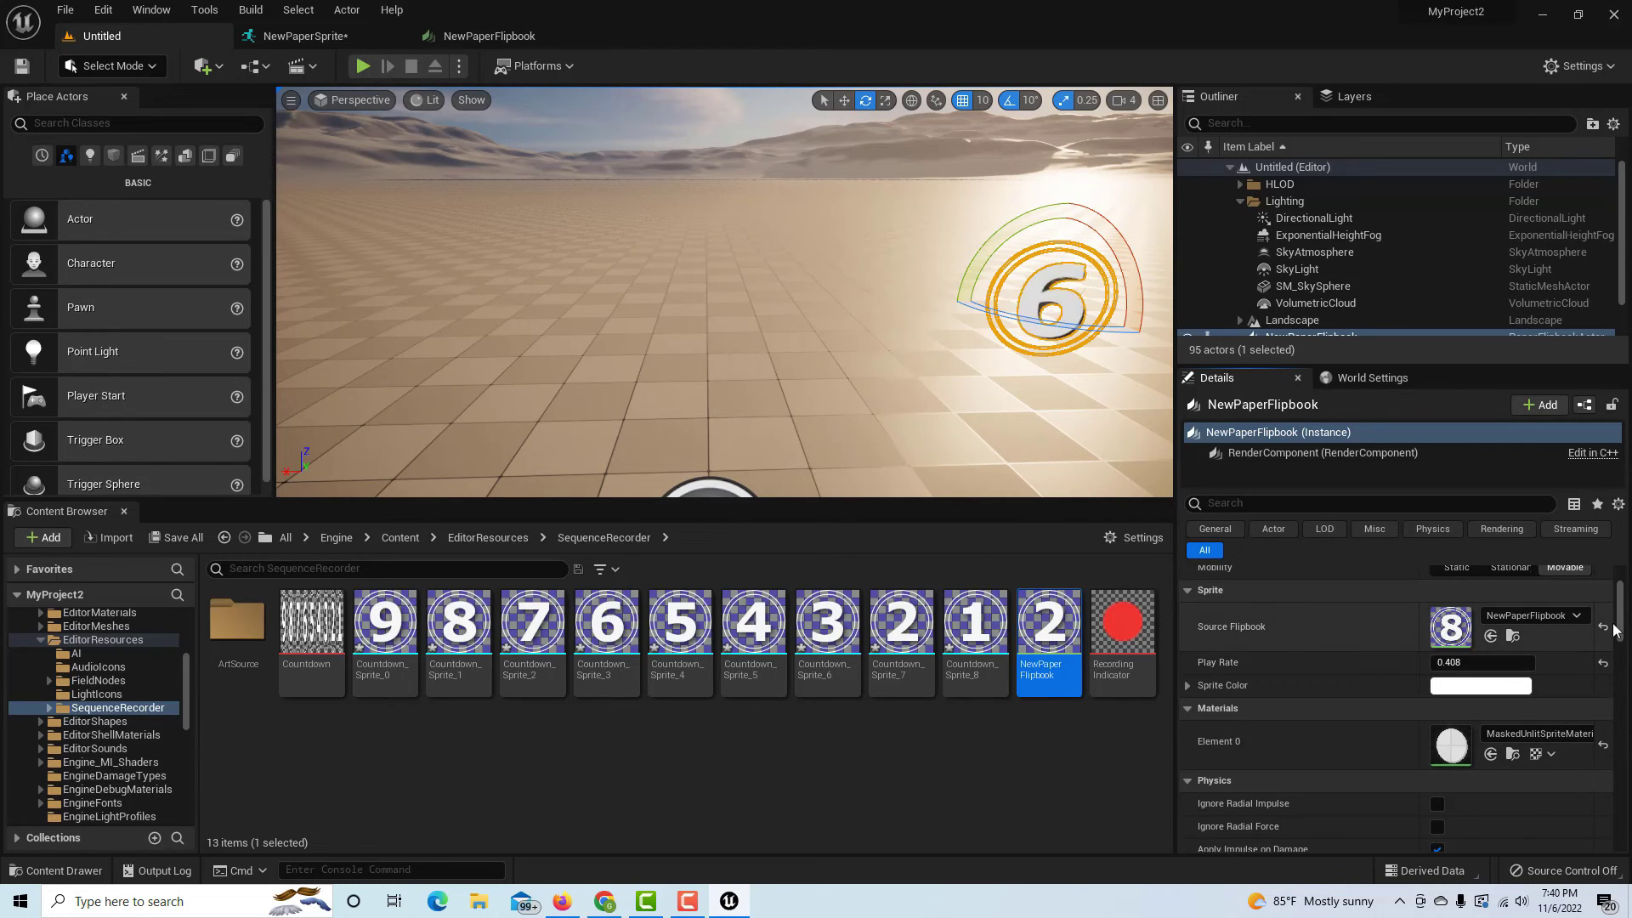
{"action": "scroll", "coordinate": [1621, 624], "scroll_direction": "down", "scroll_amount": 3}
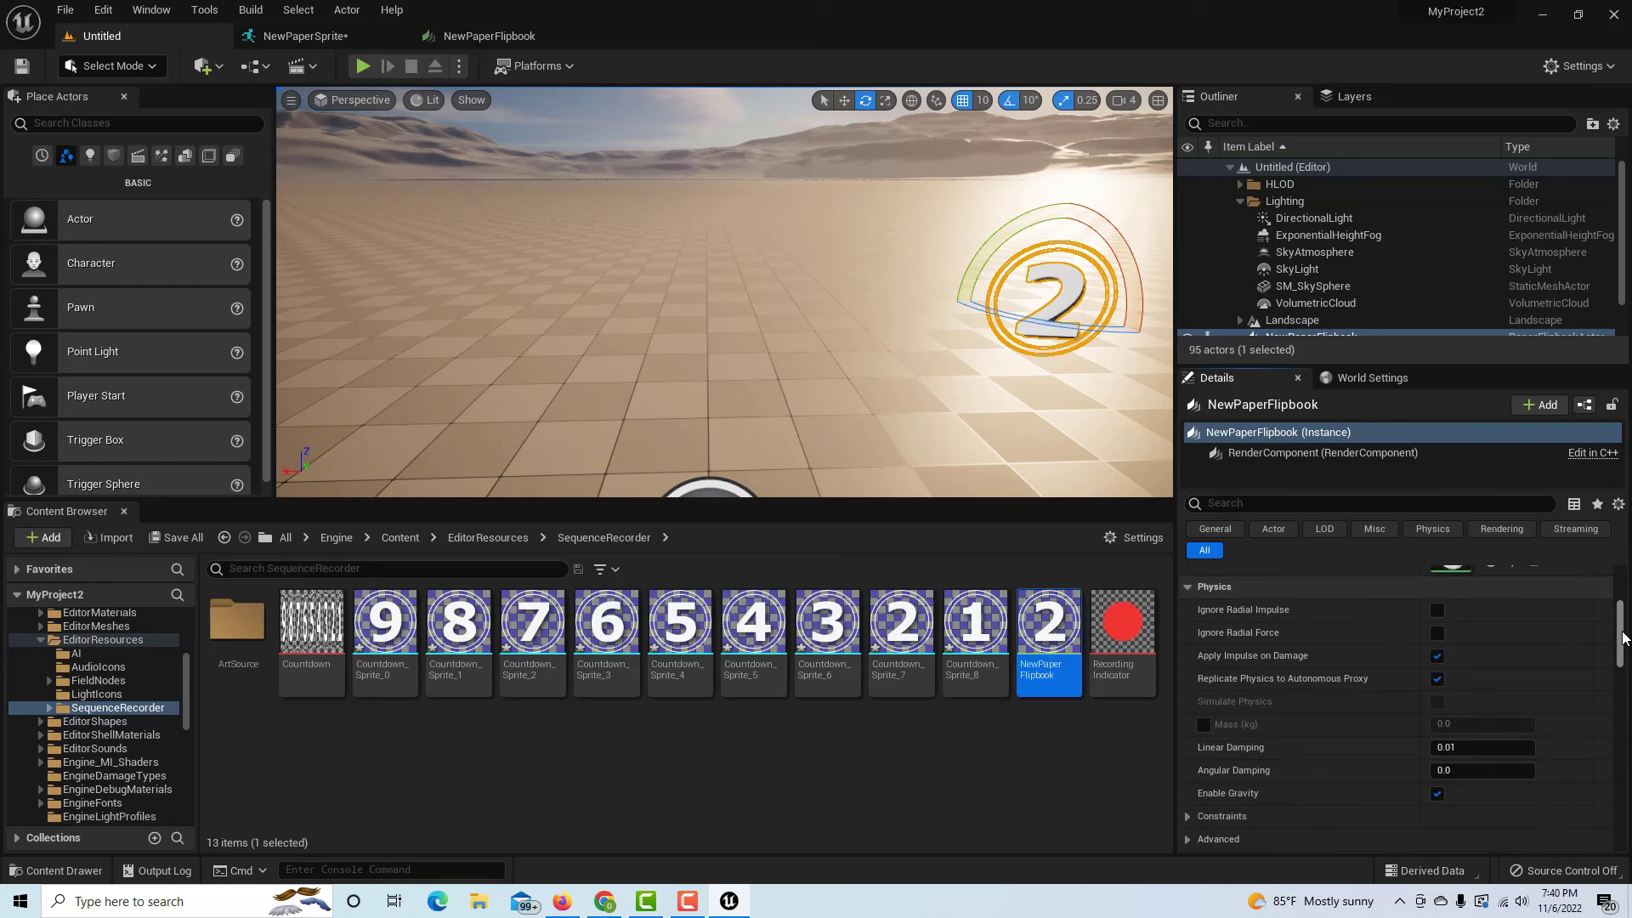
Expand the flipbook's Advanced Physics section in the Details panel and scroll on to Collision
{"action": "left_click_drag", "start_coordinate": [1621, 637], "coordinate": [1619, 595]}
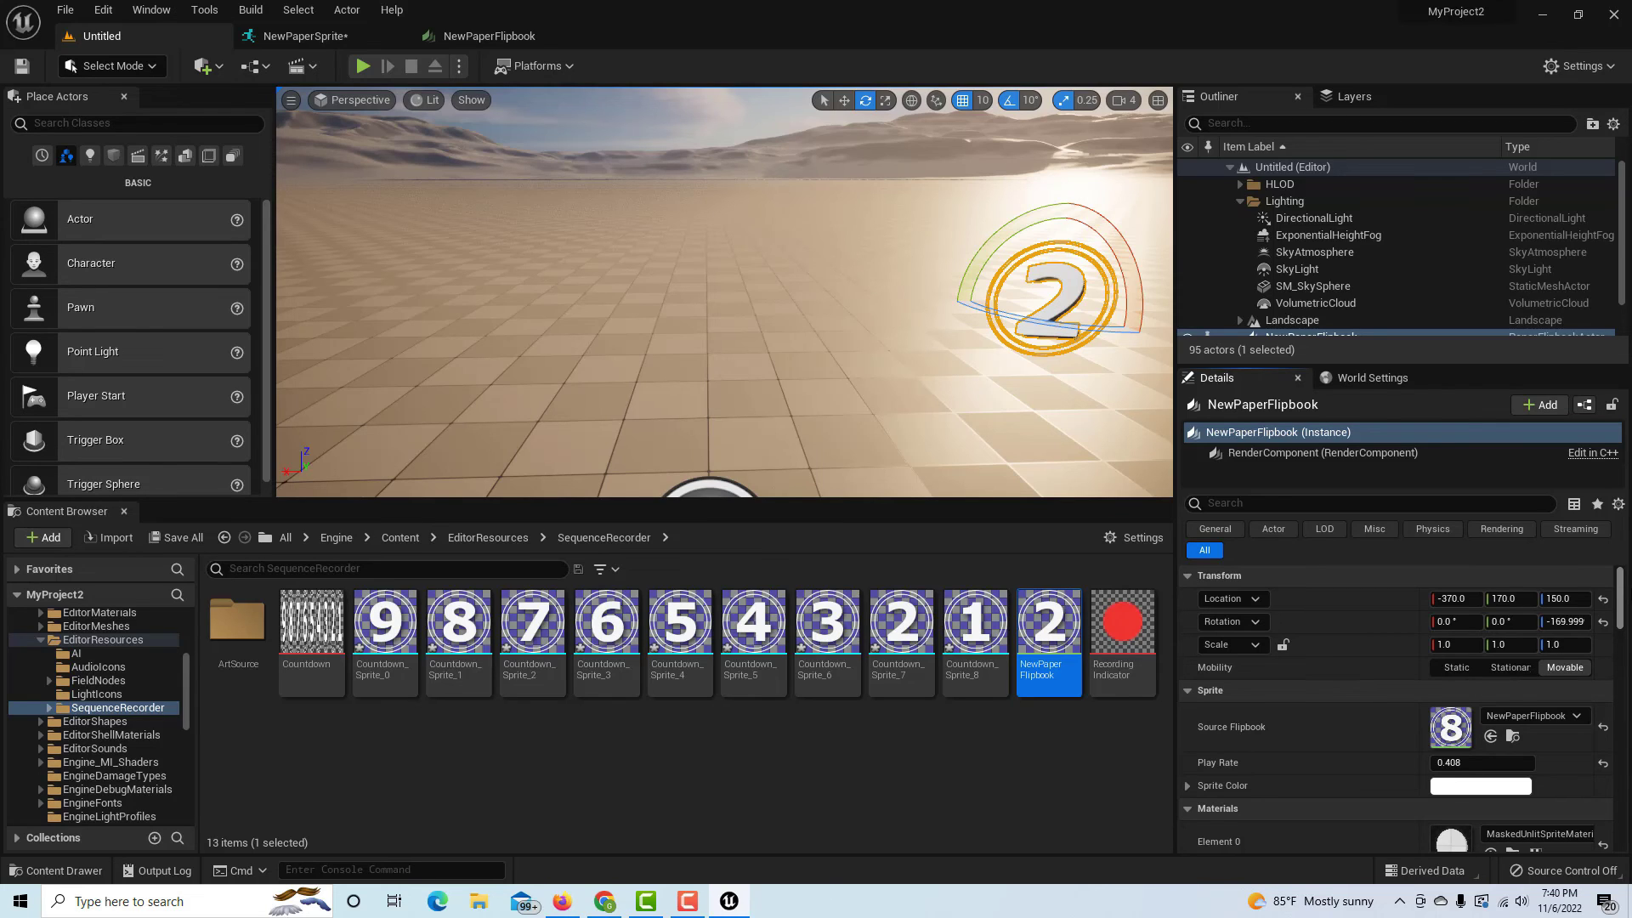
{"action": "left_click_drag", "start_coordinate": [1619, 594], "coordinate": [1628, 632]}
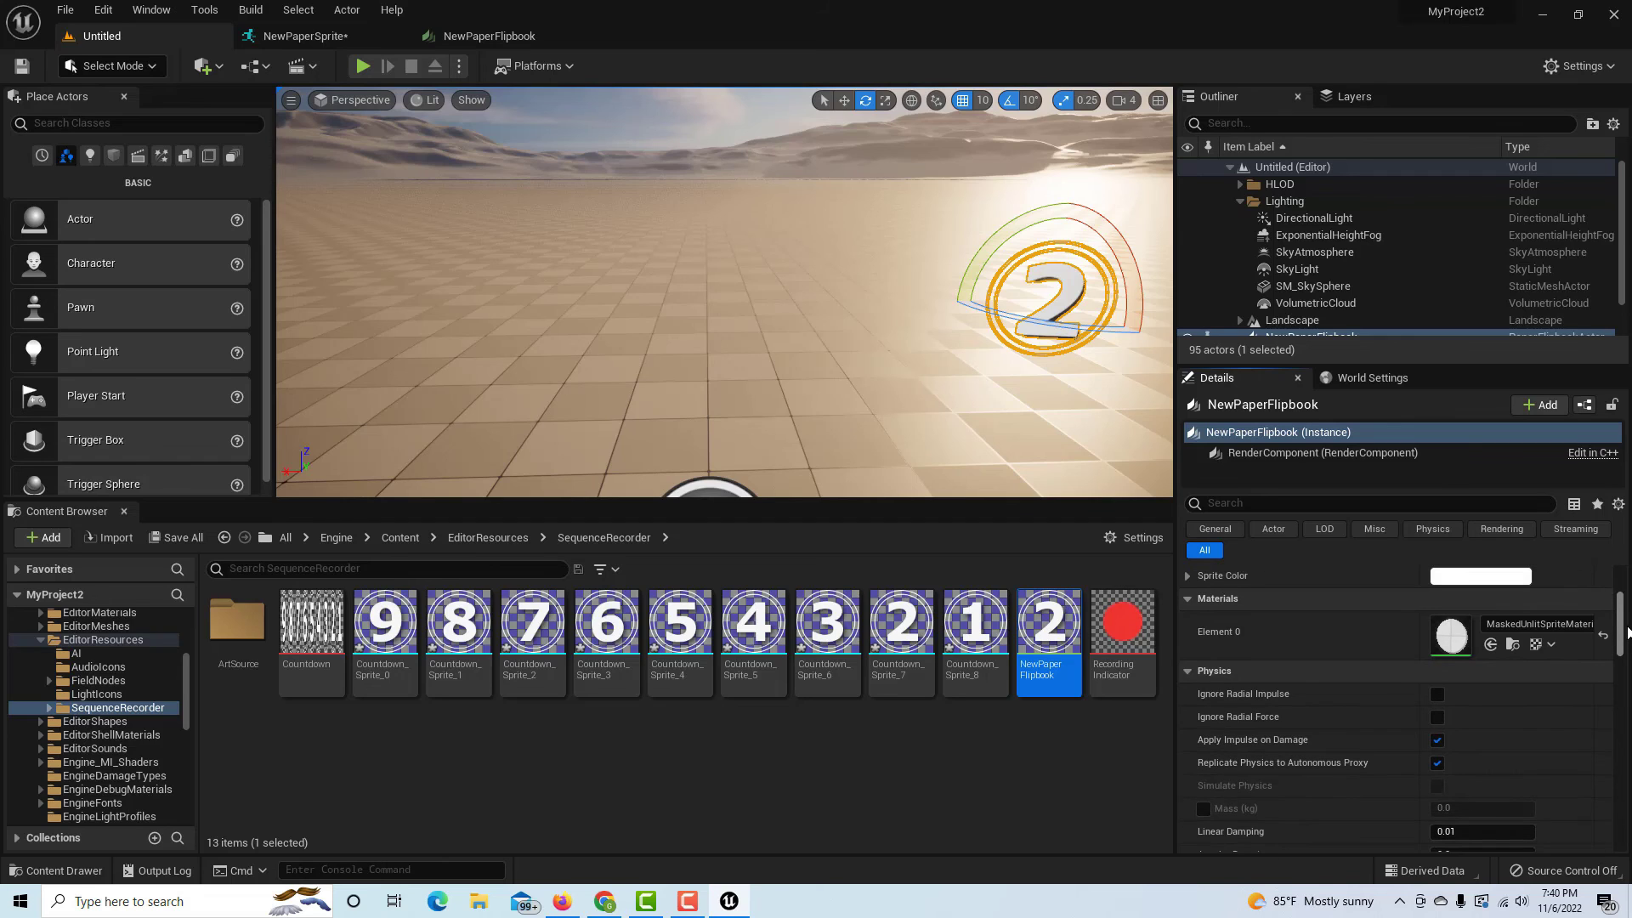
{"action": "scroll", "coordinate": [1211, 733], "scroll_direction": "down", "scroll_amount": 5}
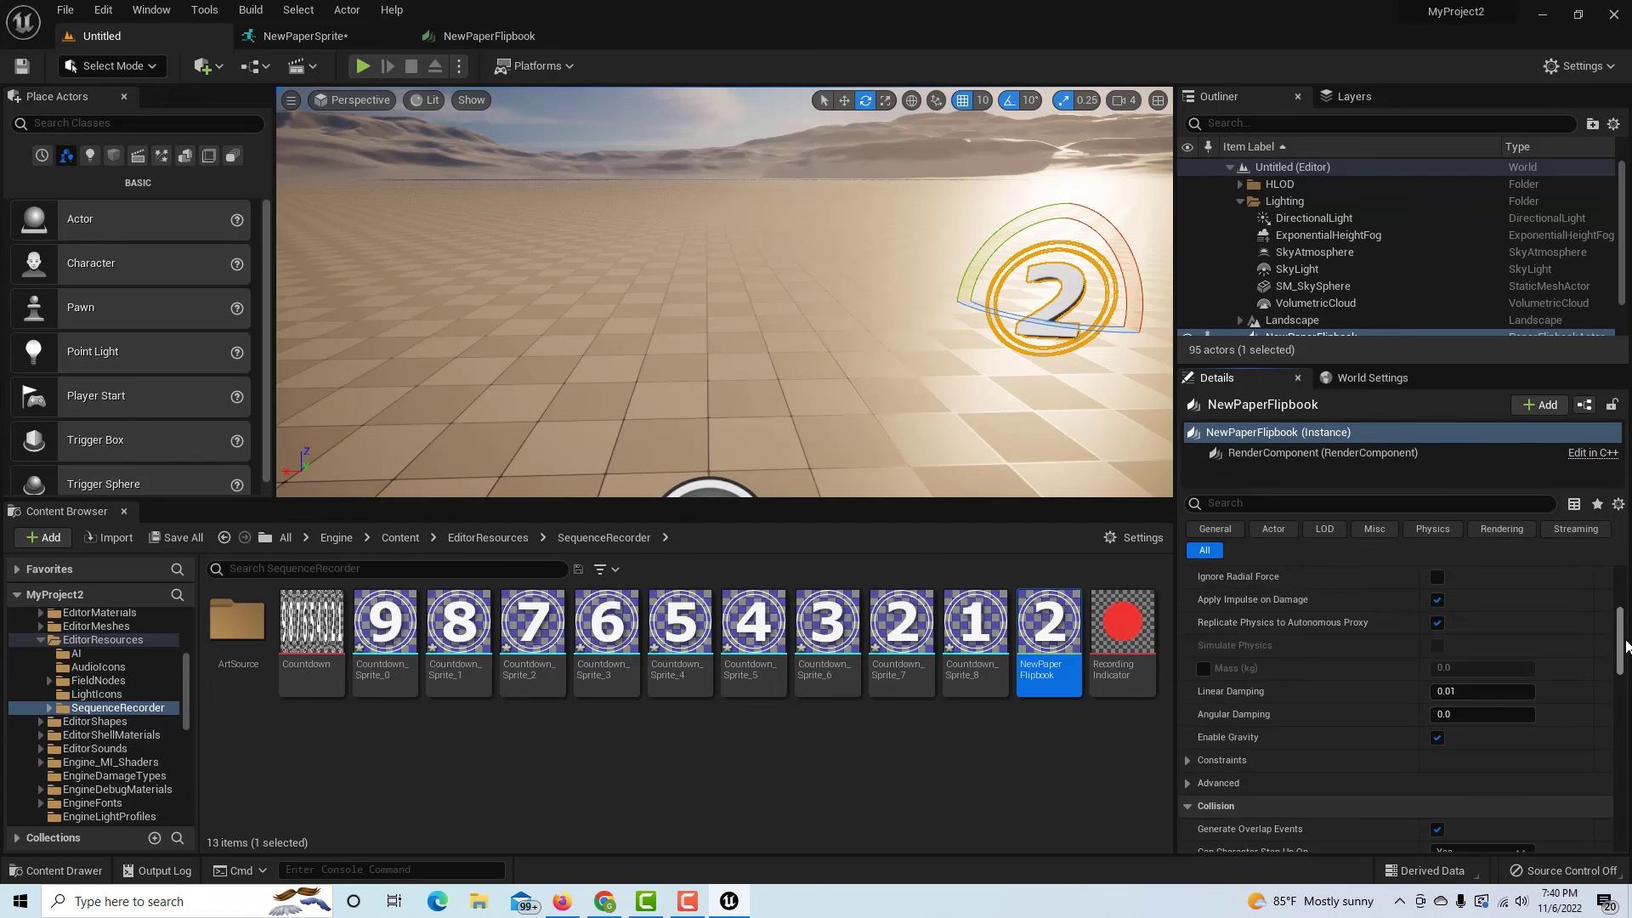
{"action": "left_click", "coordinate": [1188, 728]}
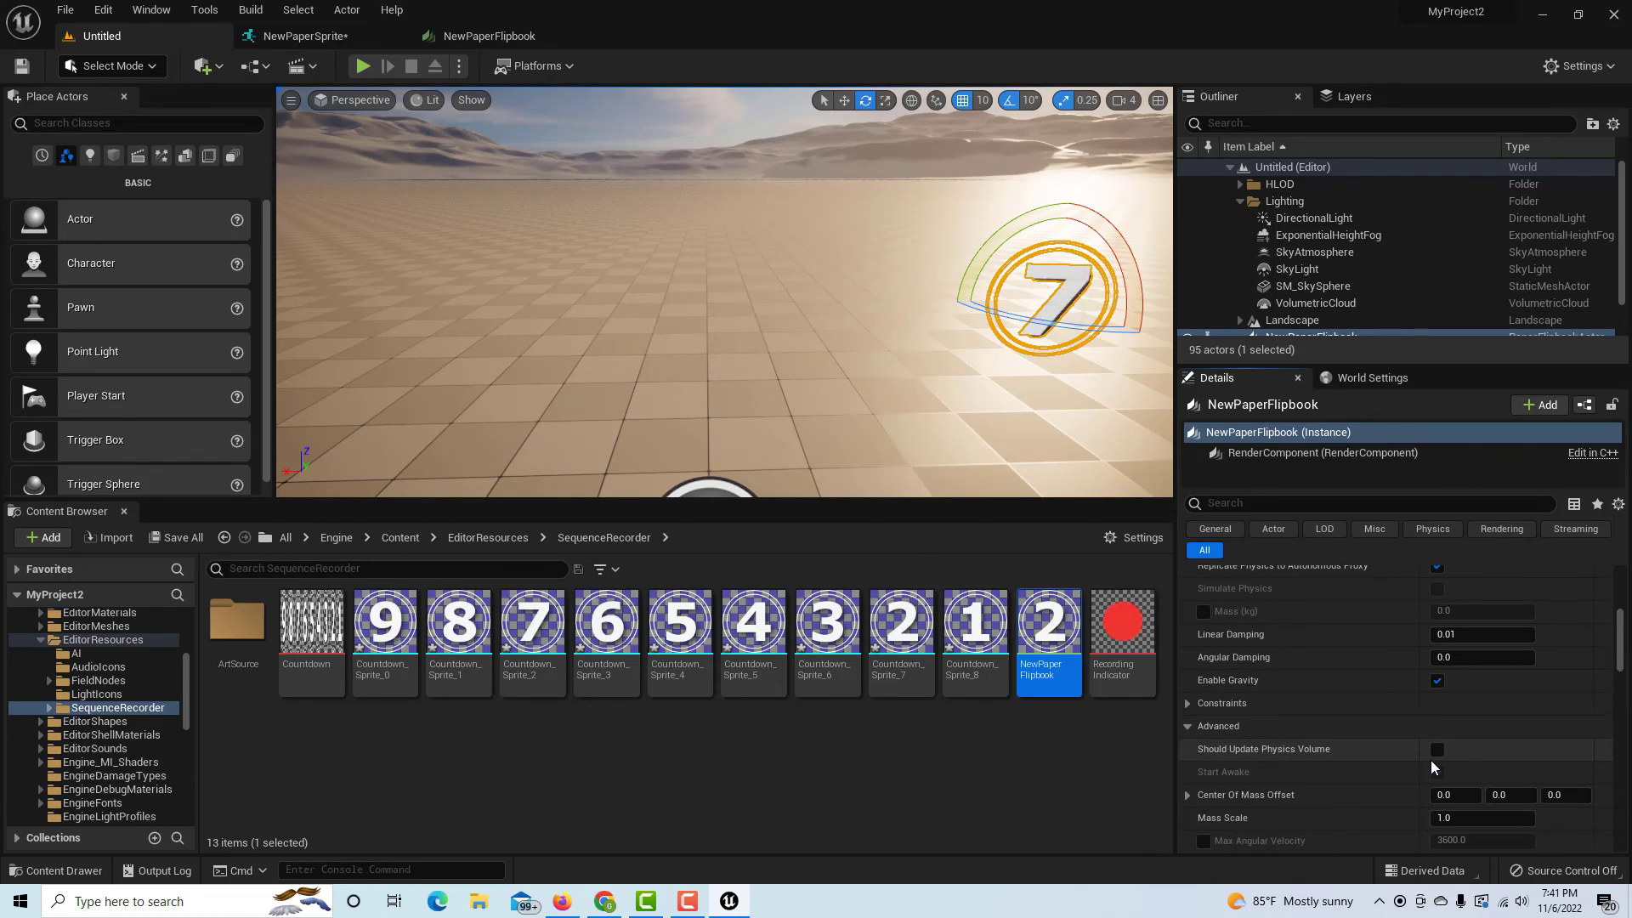
{"action": "scroll", "coordinate": [1501, 733], "scroll_direction": "down", "scroll_amount": 2}
{"action": "scroll", "coordinate": [1406, 737], "scroll_direction": "down", "scroll_amount": 3}
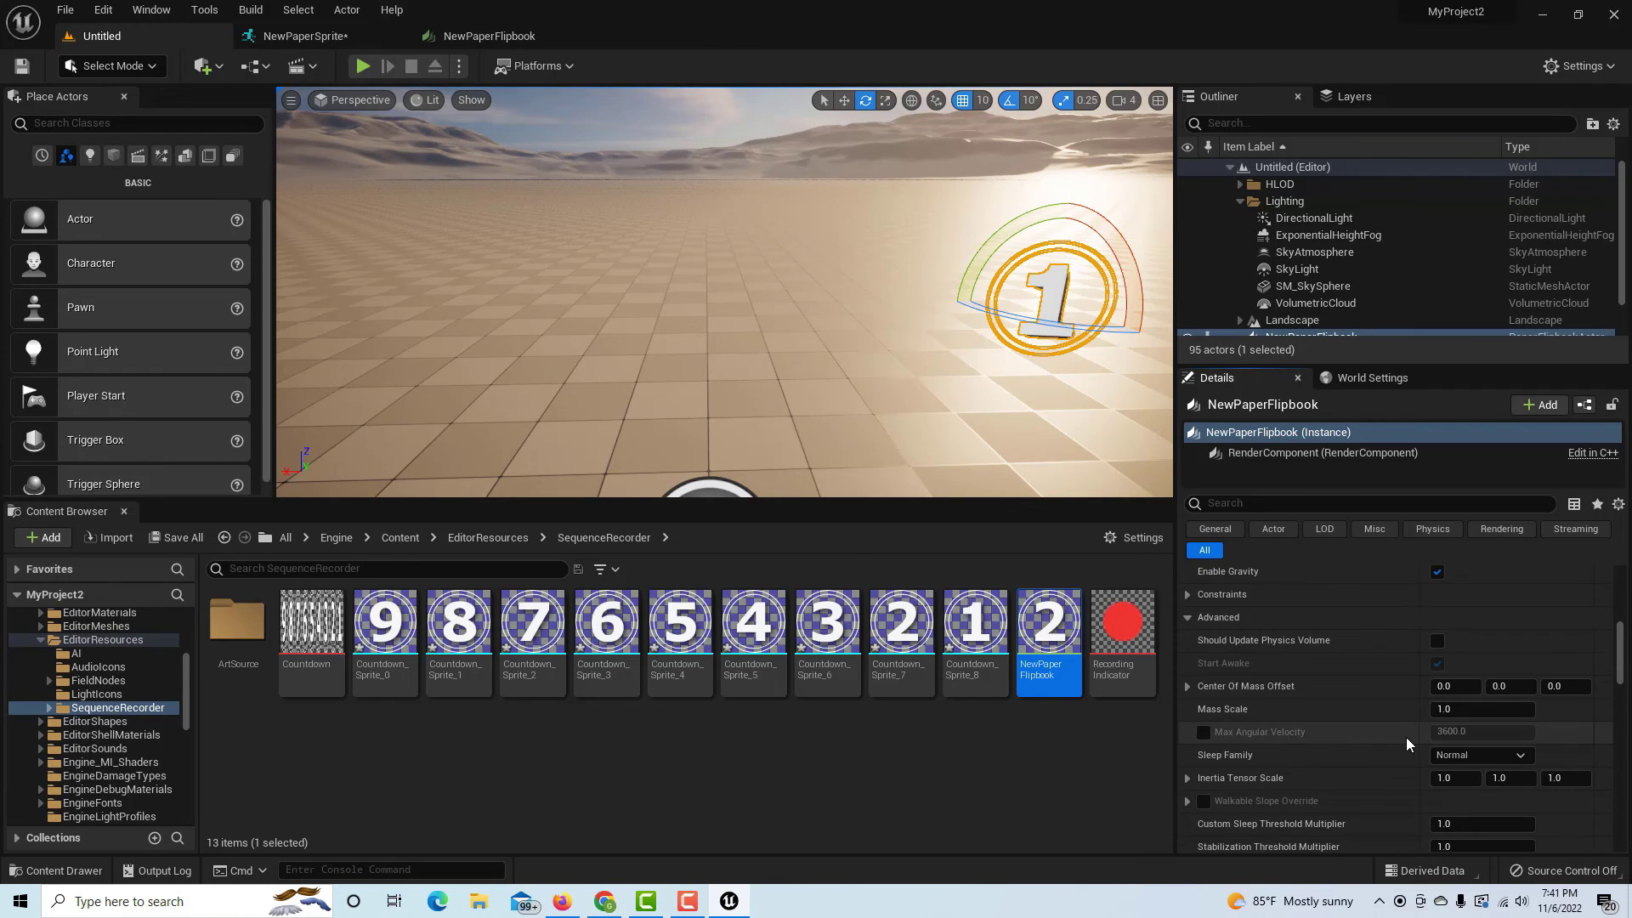
{"action": "scroll", "coordinate": [1403, 737], "scroll_direction": "down", "scroll_amount": 4}
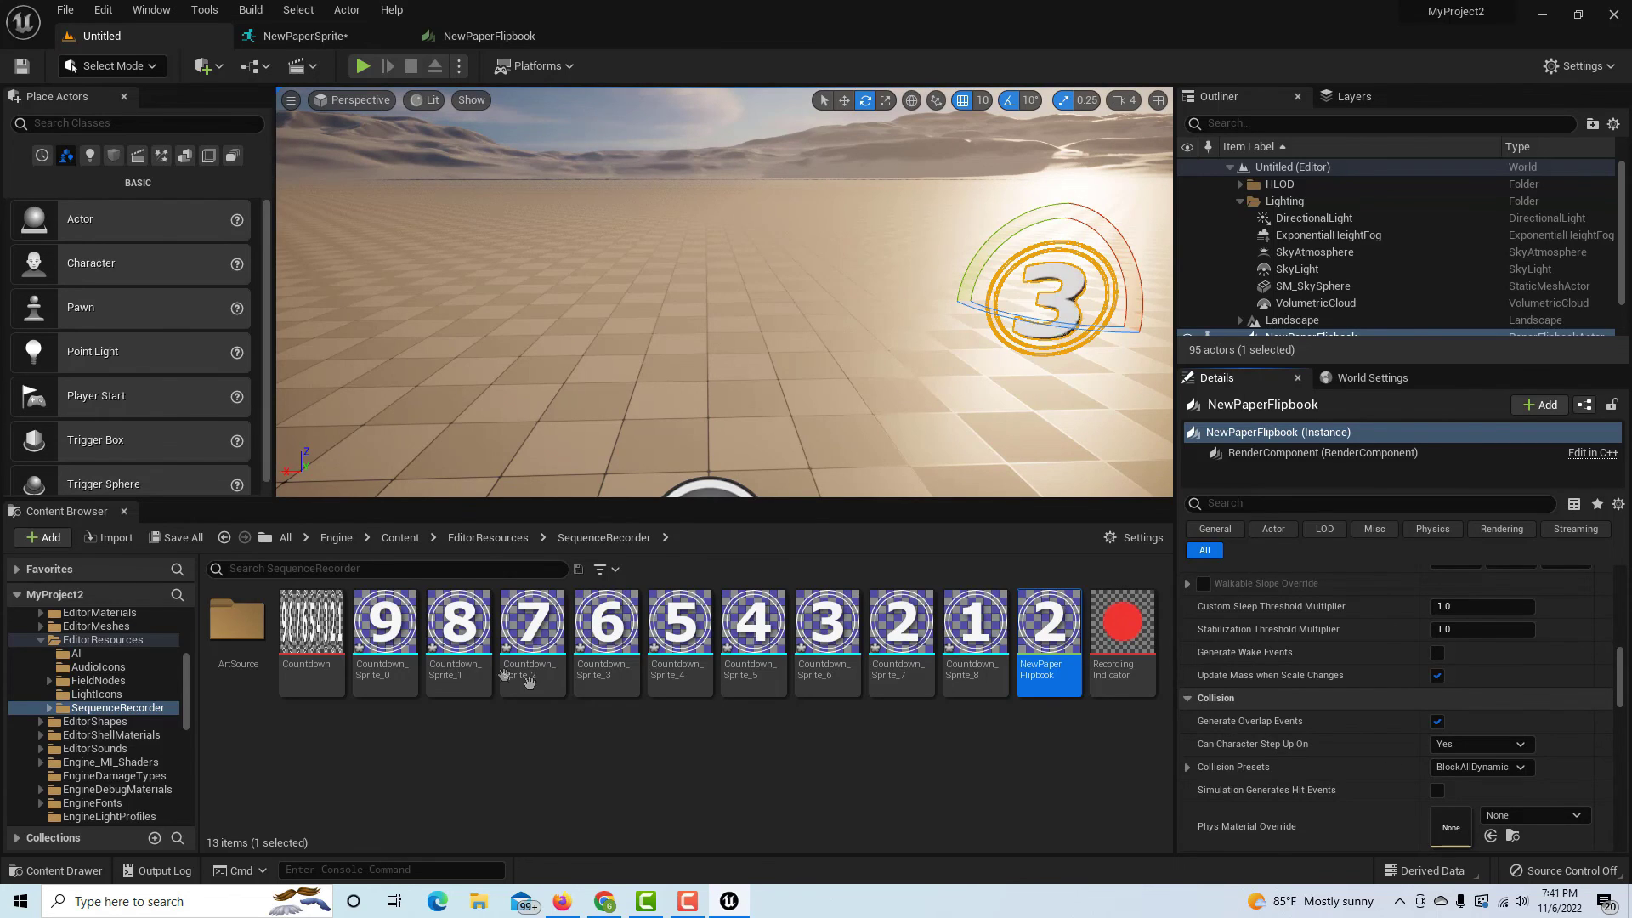
{"action": "mouse_move", "coordinate": [862, 673]}
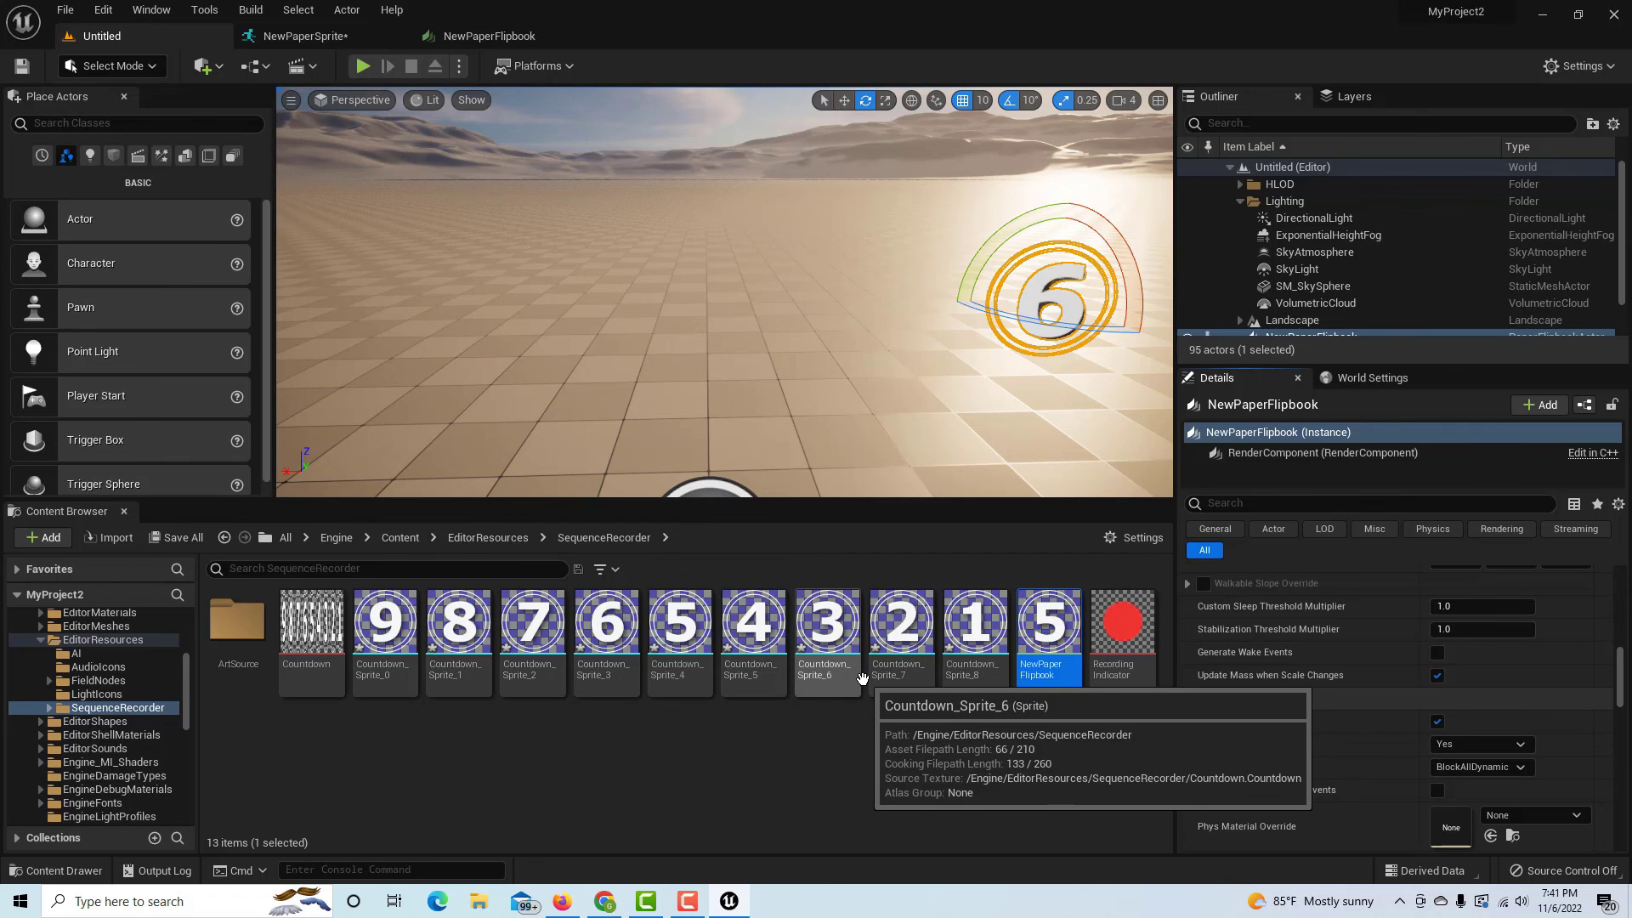